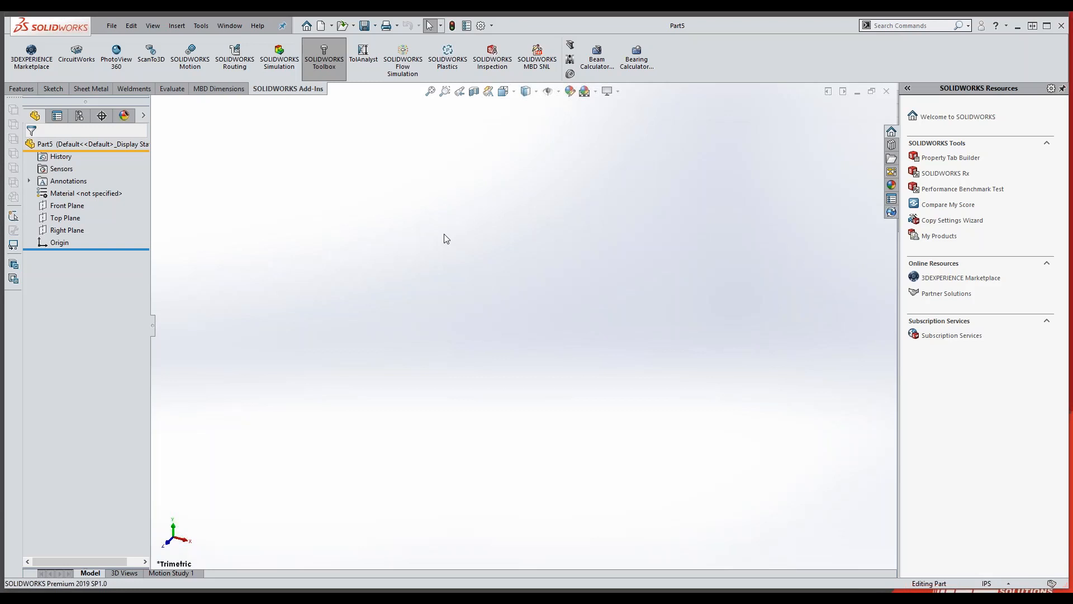
Set the document's basic length unit precision to three decimal places (.123), keeping the IPS unit system
left_click(482, 26)
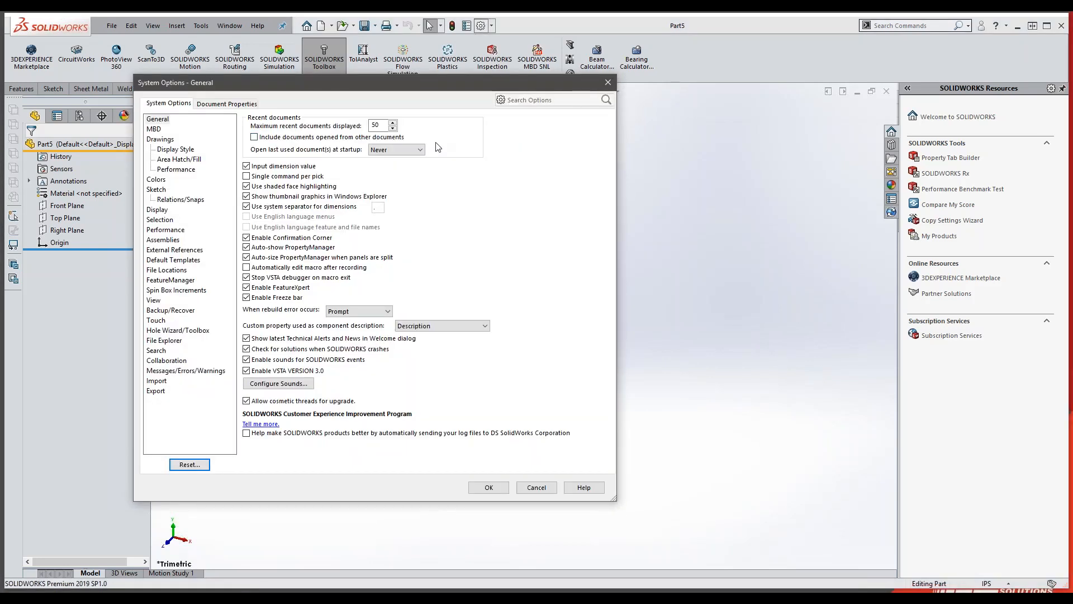
left_click(244, 105)
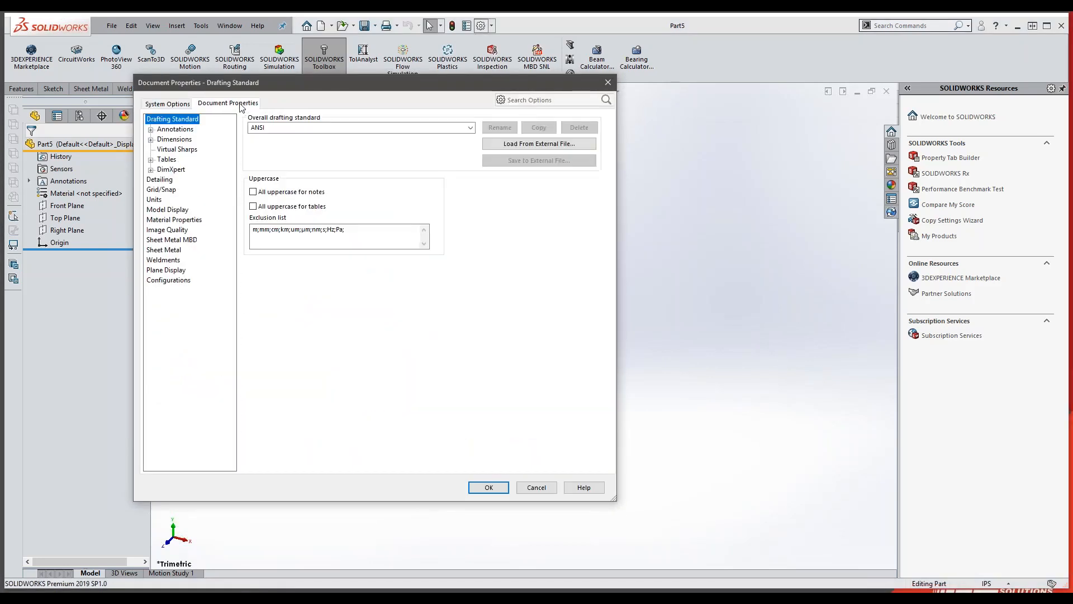
left_click(162, 199)
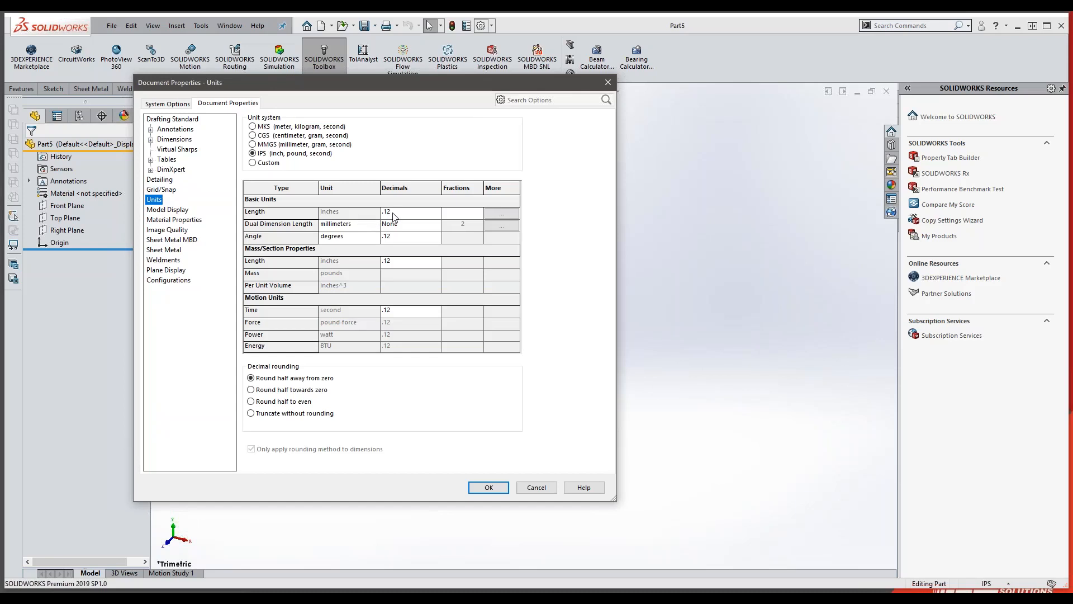
left_click(436, 213)
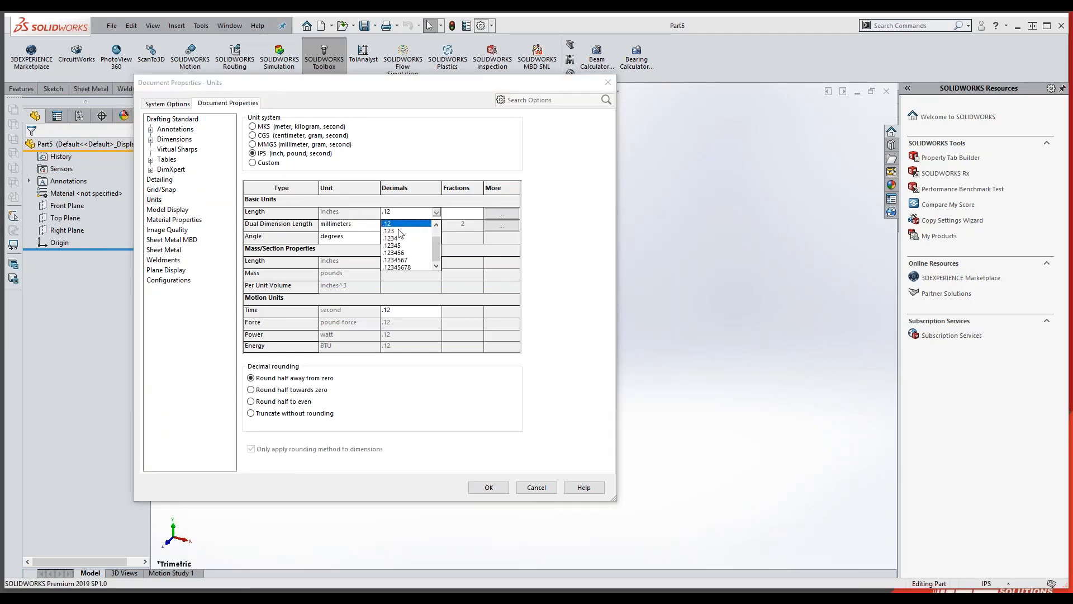
left_click(398, 231)
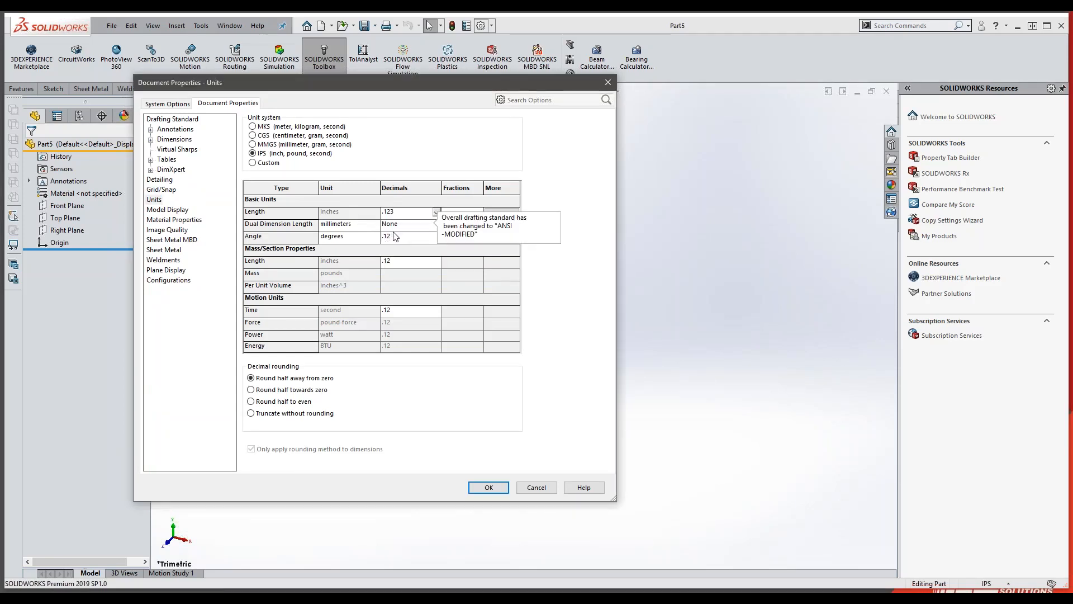
Set the dual dimension length to two decimals (.12), leave the angle at .12, and accept the document properties
left_click(423, 226)
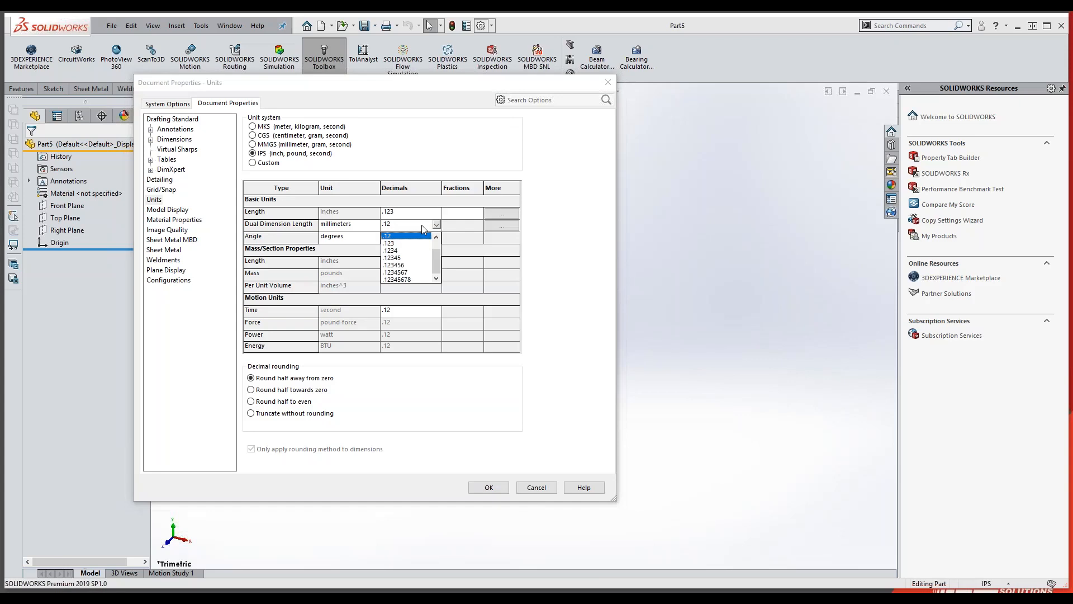
left_click(393, 236)
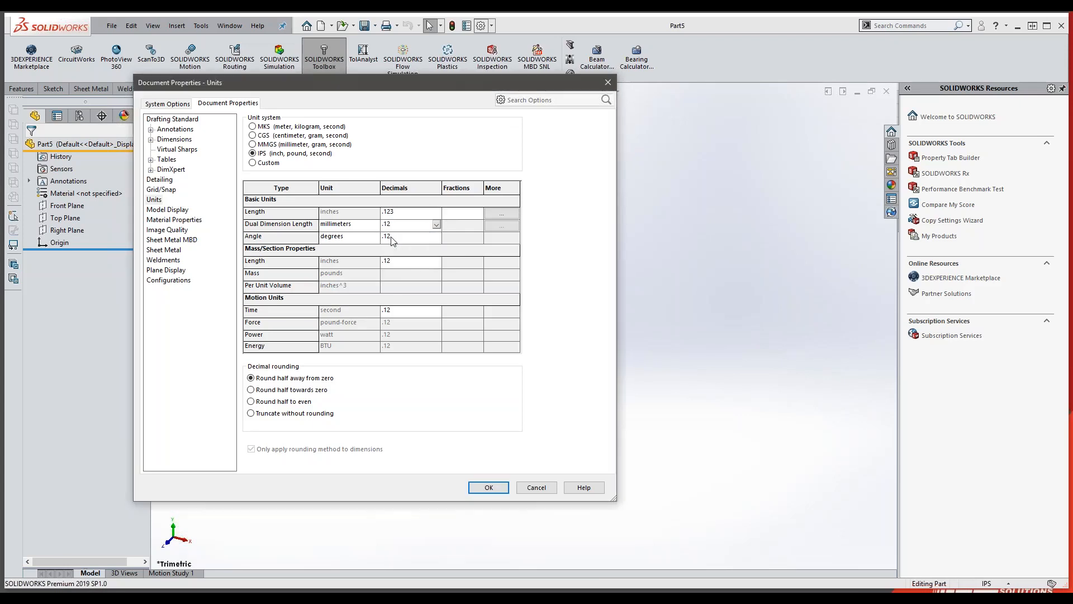
left_click(397, 237)
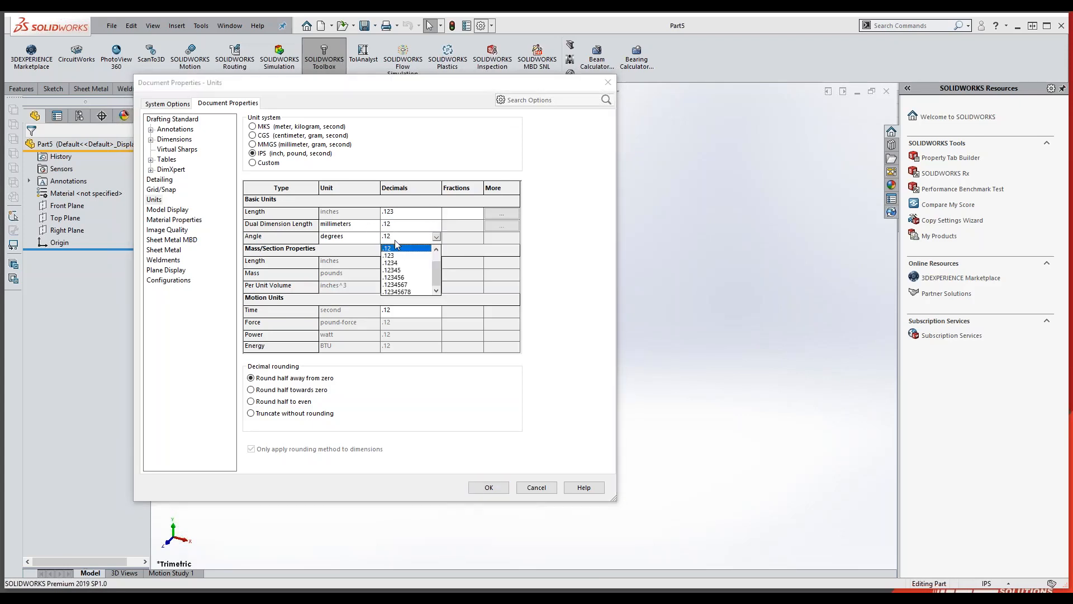
left_click(324, 293)
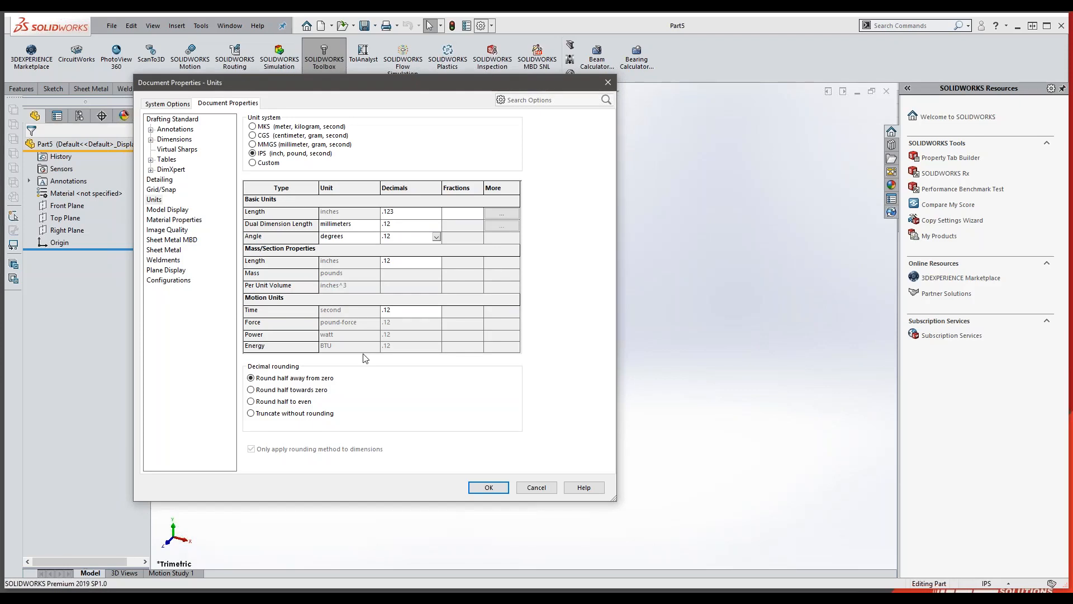
left_click(488, 488)
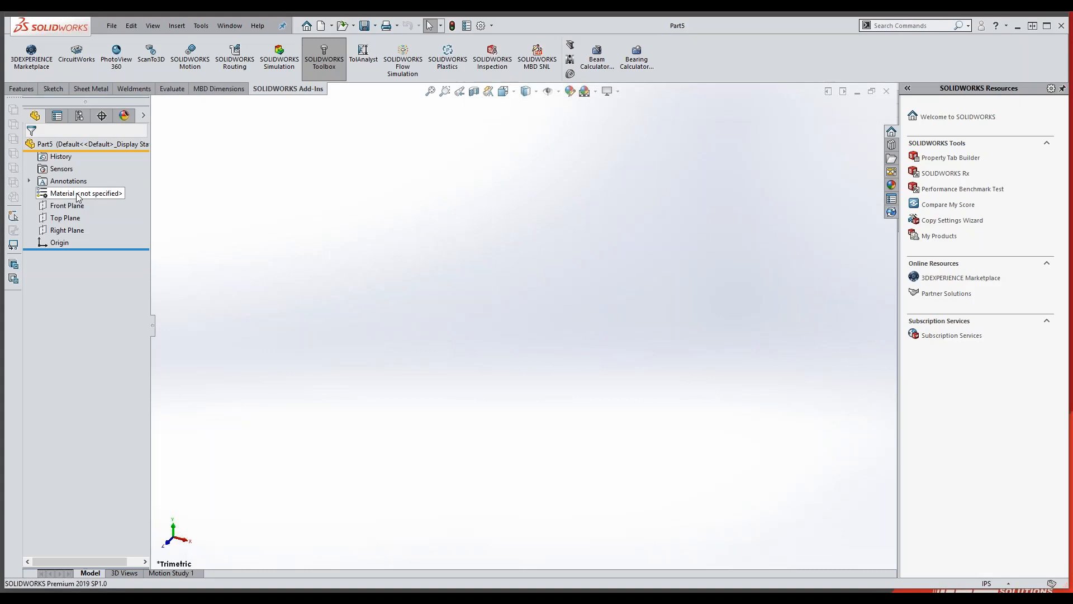
right_click(78, 197)
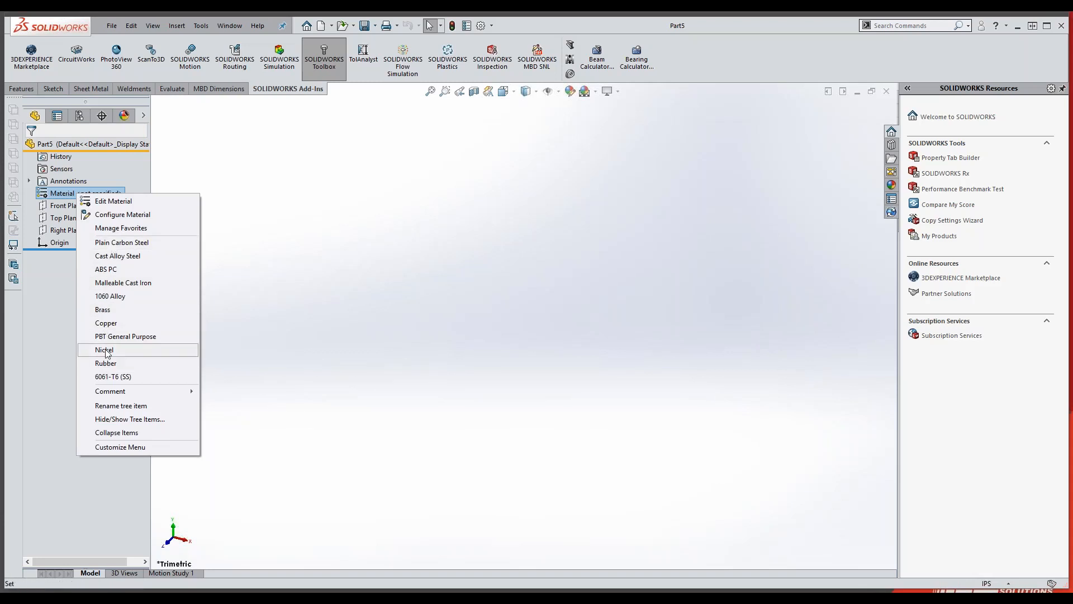
left_click(39, 373)
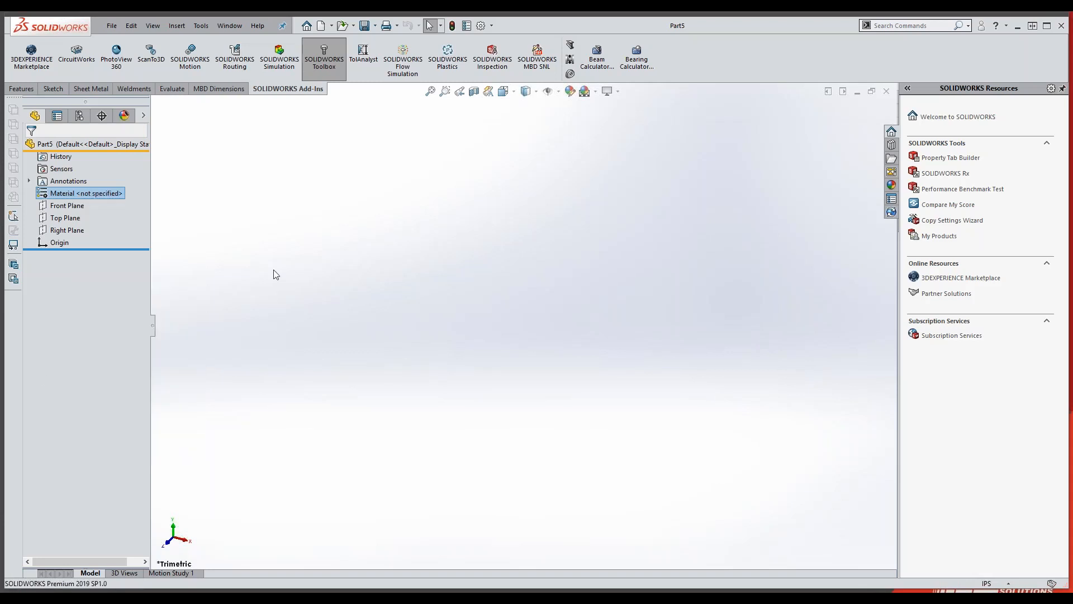
left_click(558, 92)
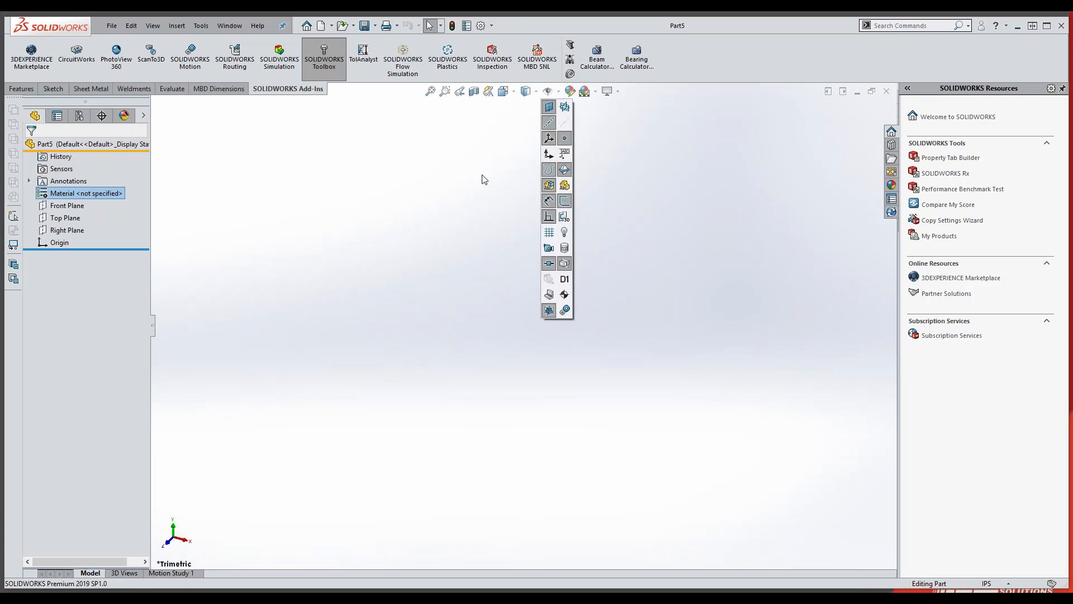
left_click(459, 192)
left_click(559, 92)
Show the Front, Top and Right planes in the graphics area
left_click(55, 206)
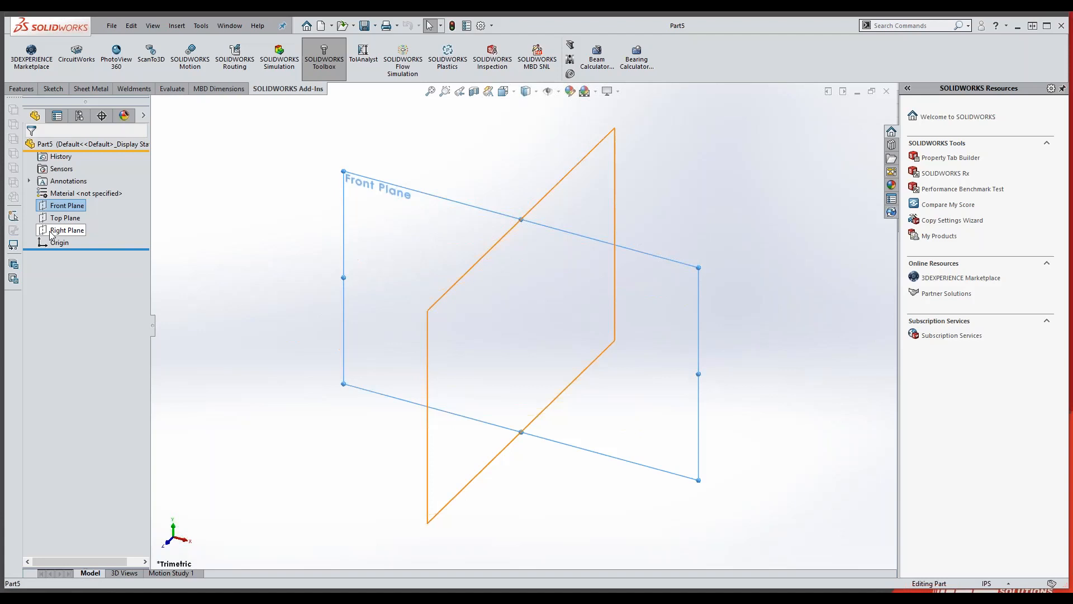
left_click(62, 230, "shift")
left_click(59, 215)
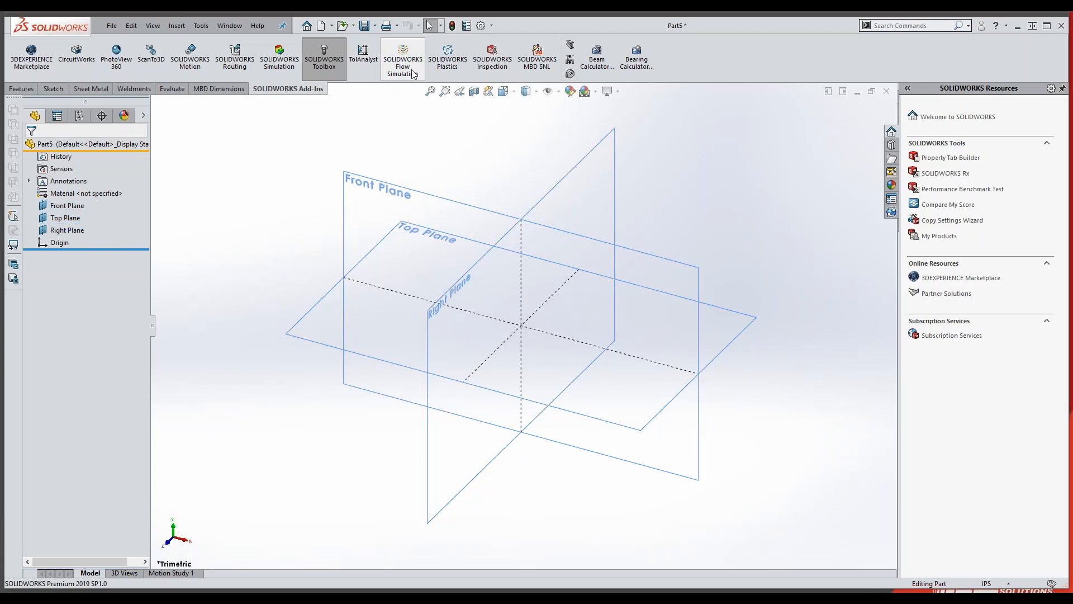
Switch the view orientation to Dimetric and orbit around the three reference planes
left_click(514, 92)
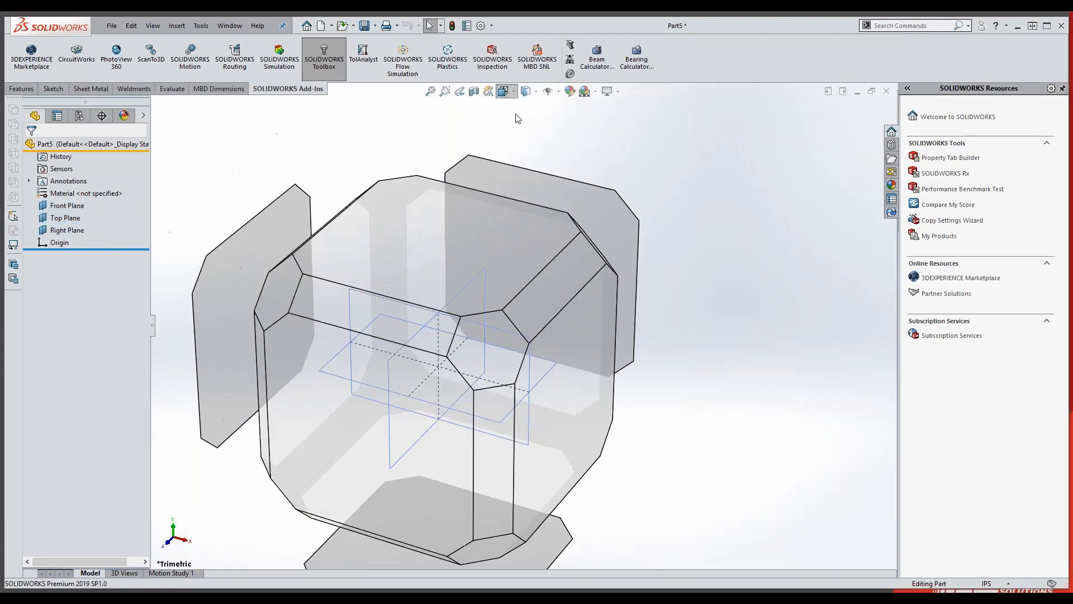
left_click(578, 124)
left_click(593, 144)
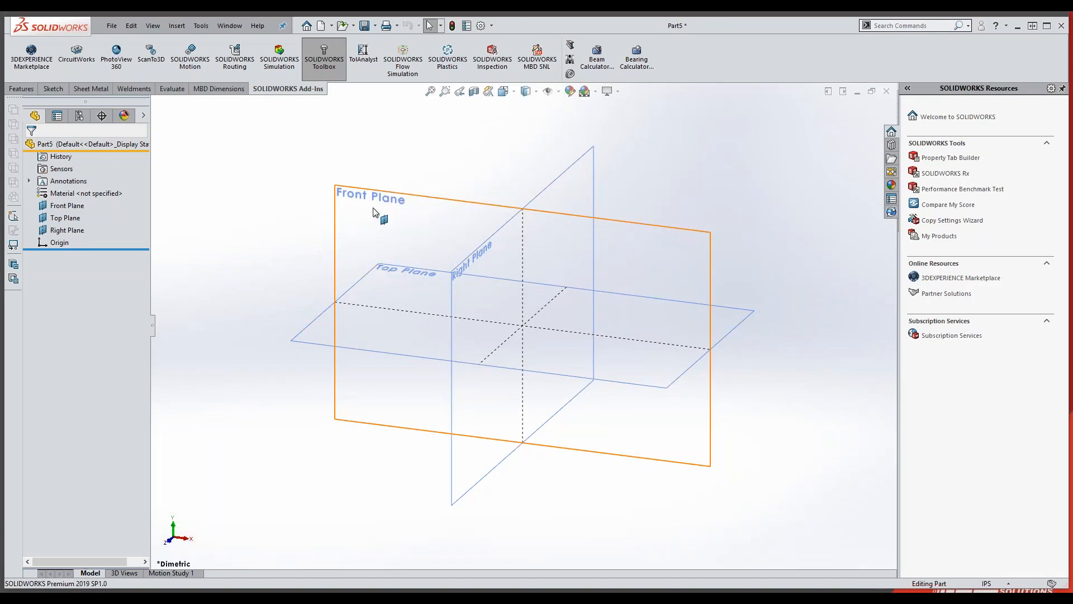
middle_click_drag(626, 316, 323, 375)
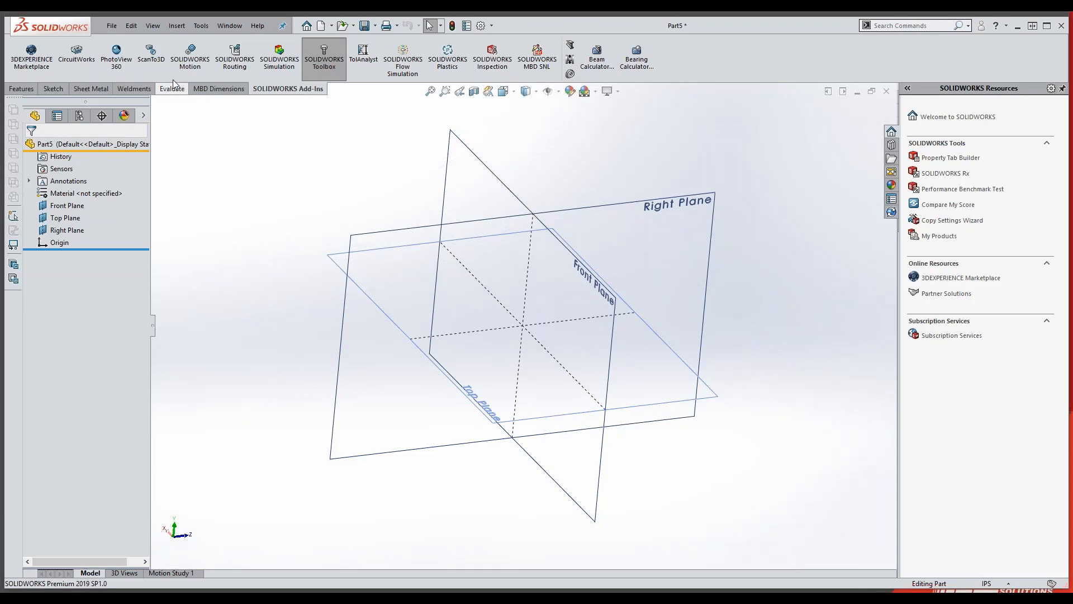
Open the part's custom file properties and add the predefined Number property in the first row
left_click(112, 26)
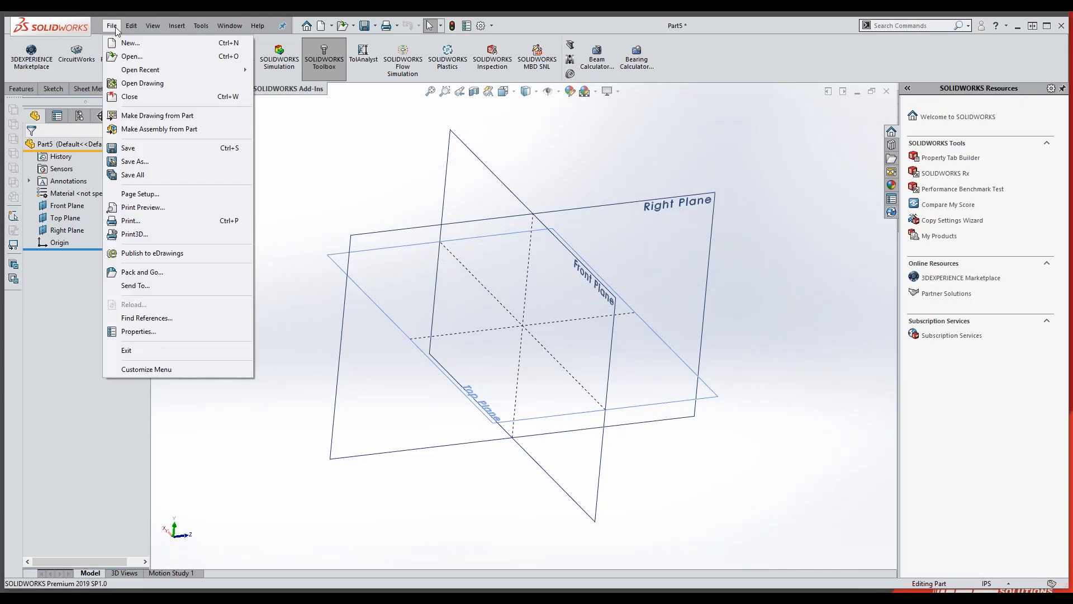
left_click(130, 333)
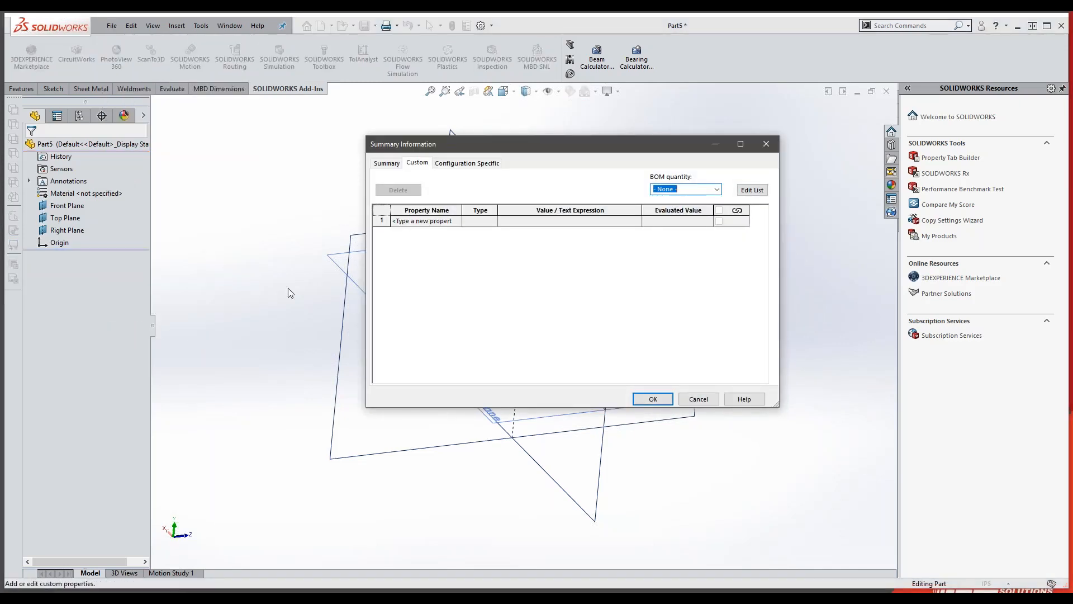
left_click(443, 221)
left_click(456, 222)
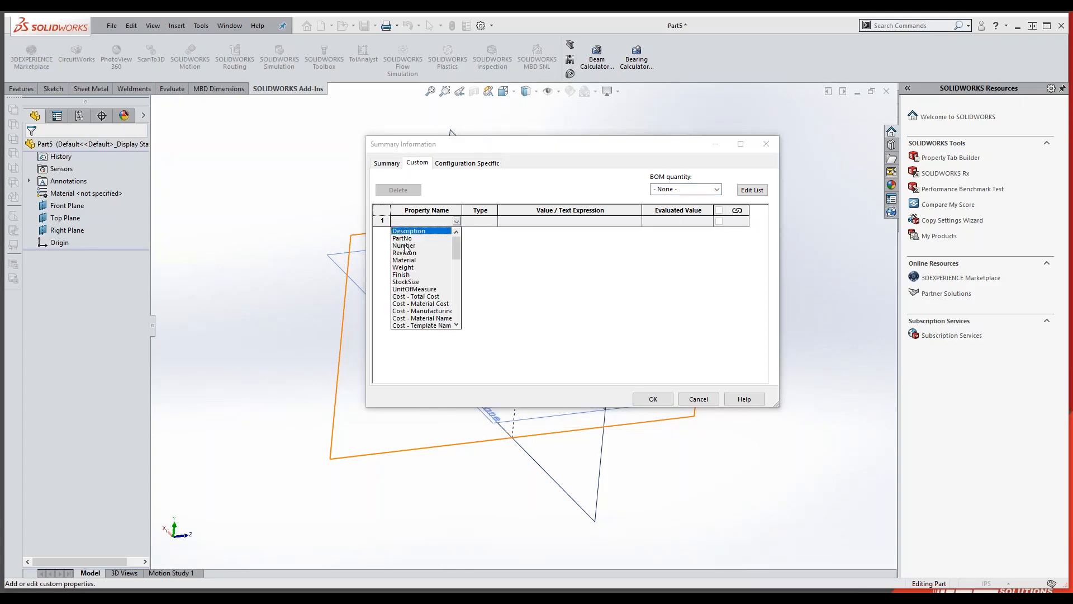
scroll(412, 271, "down", 1)
scroll(412, 271, "up", 1)
scroll(408, 277, "down", 3)
scroll(408, 284, "down", 3)
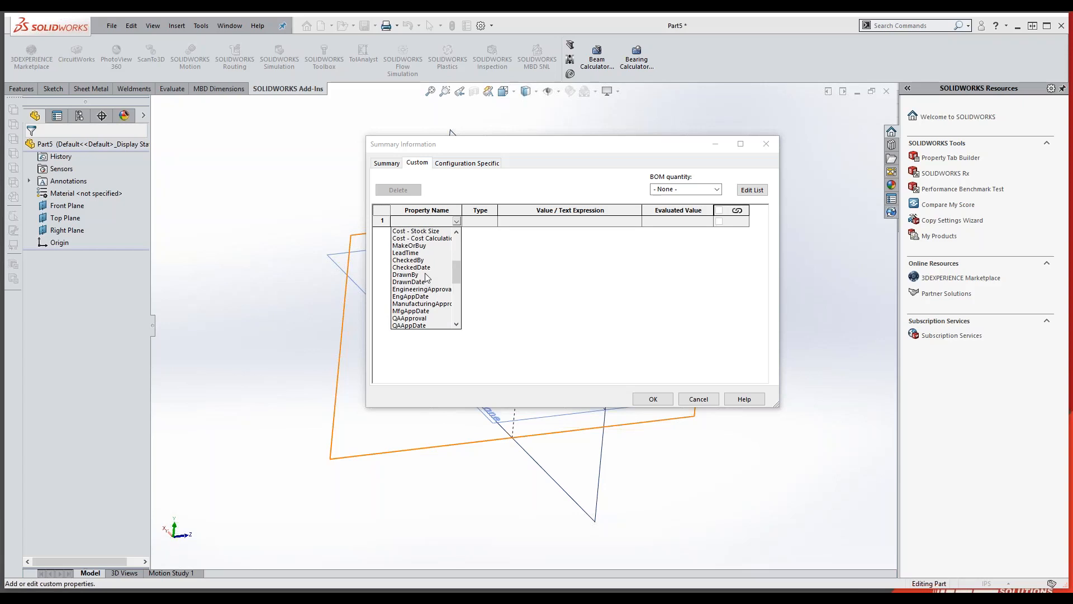
scroll(426, 276, "up", 5)
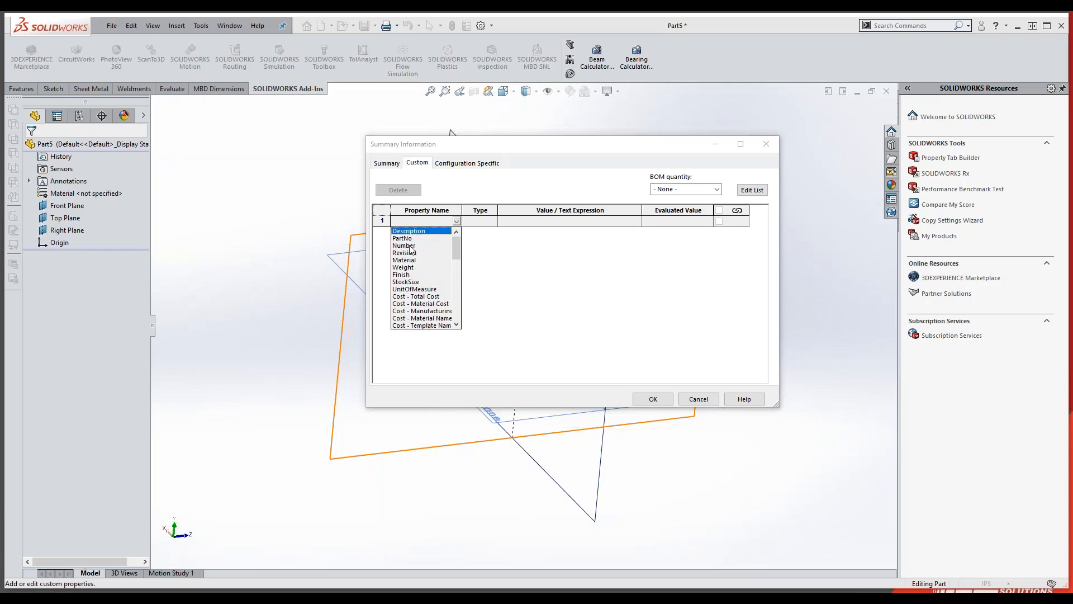
left_click(410, 247)
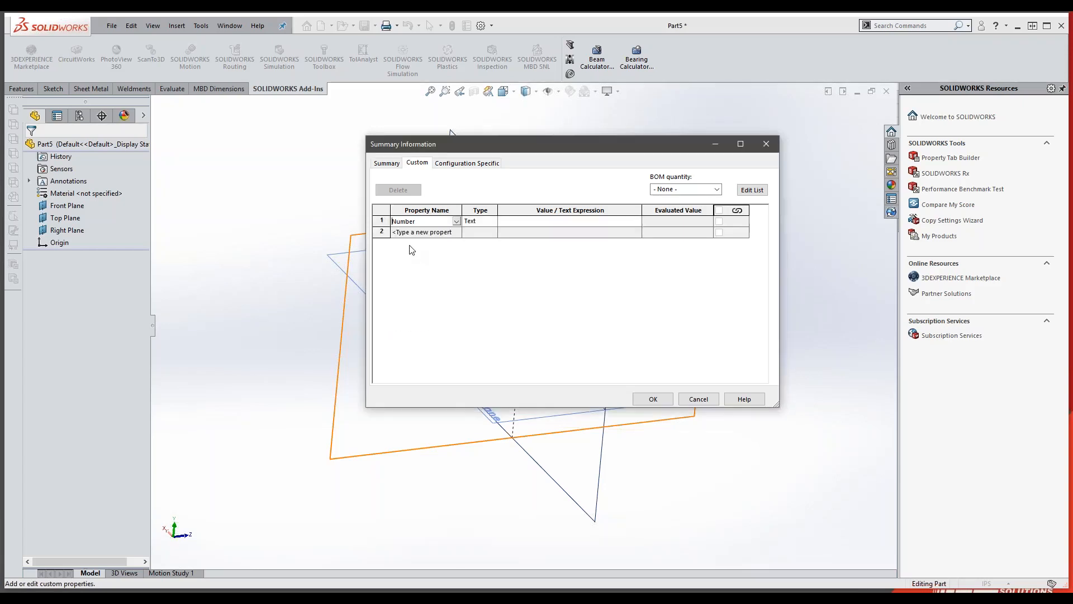
Add two custom text properties named DESCRIPTION and ENGINEER below the Number property
left_click(426, 233)
type("DESCRIPTIOIN")
key("Tab")
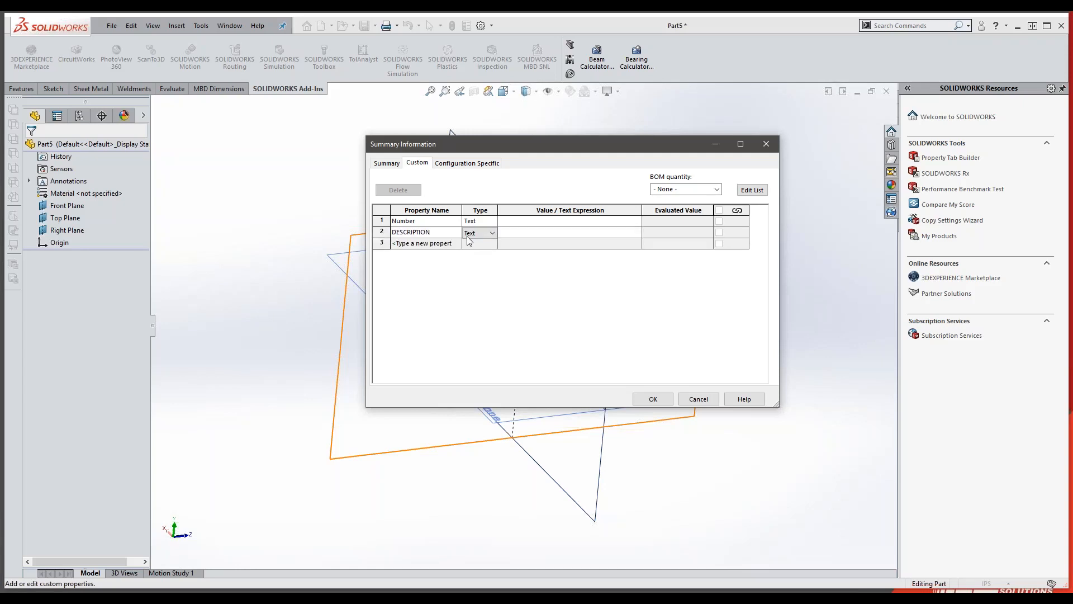
left_click(413, 244)
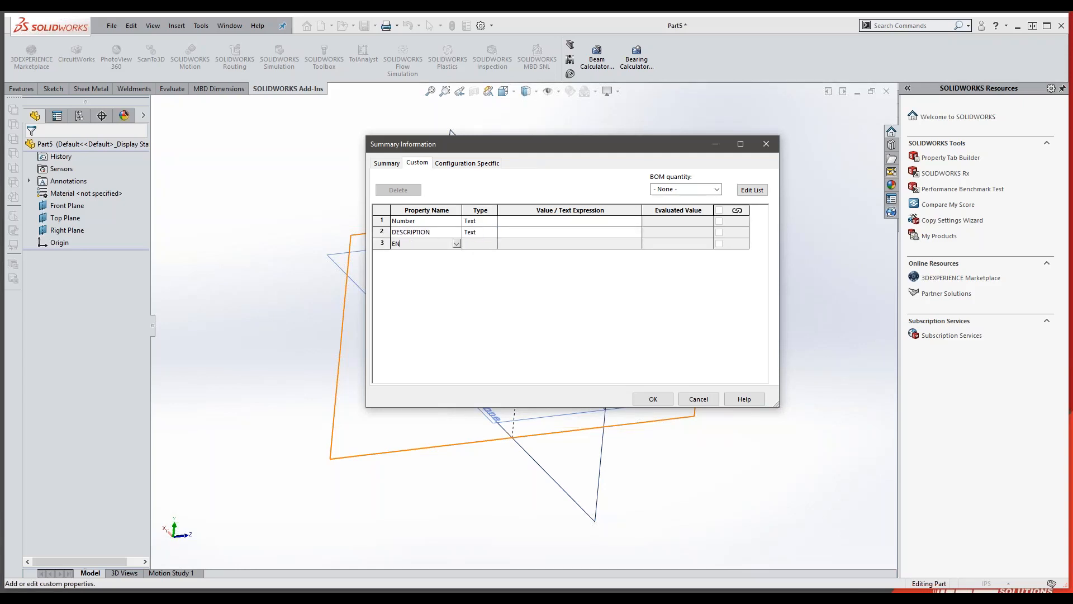
type("ENGINEER")
key("Tab")
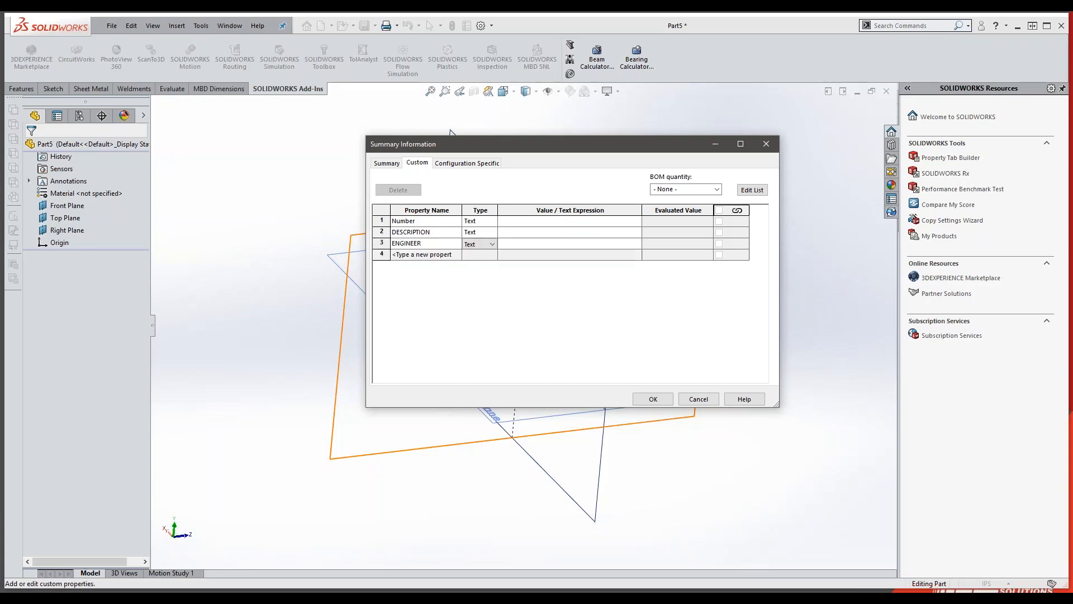
key("n")
key("t")
left_click(480, 222)
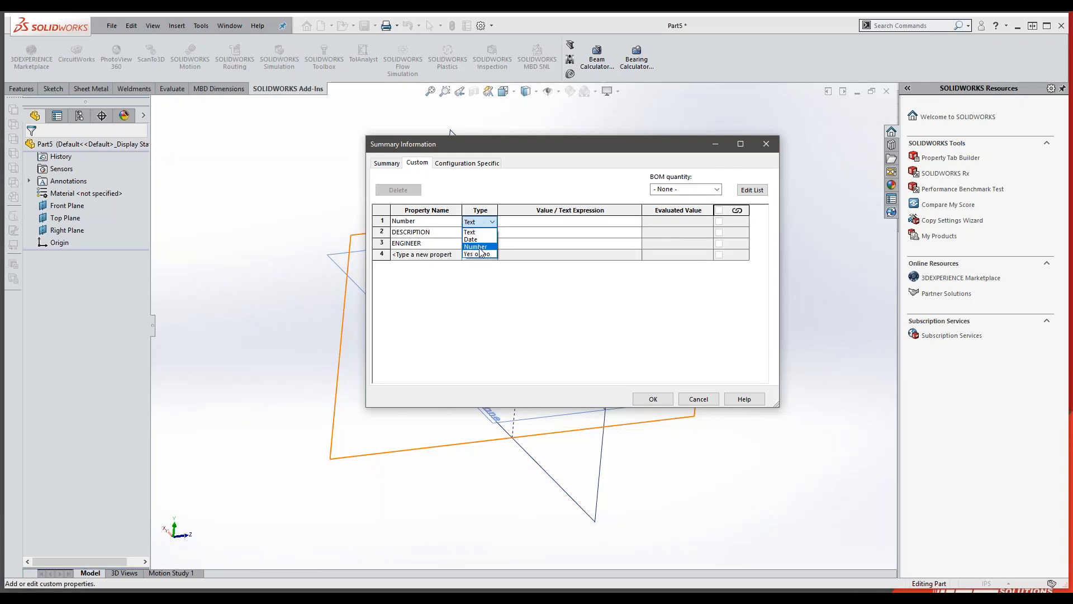
left_click(492, 287)
left_click(480, 245)
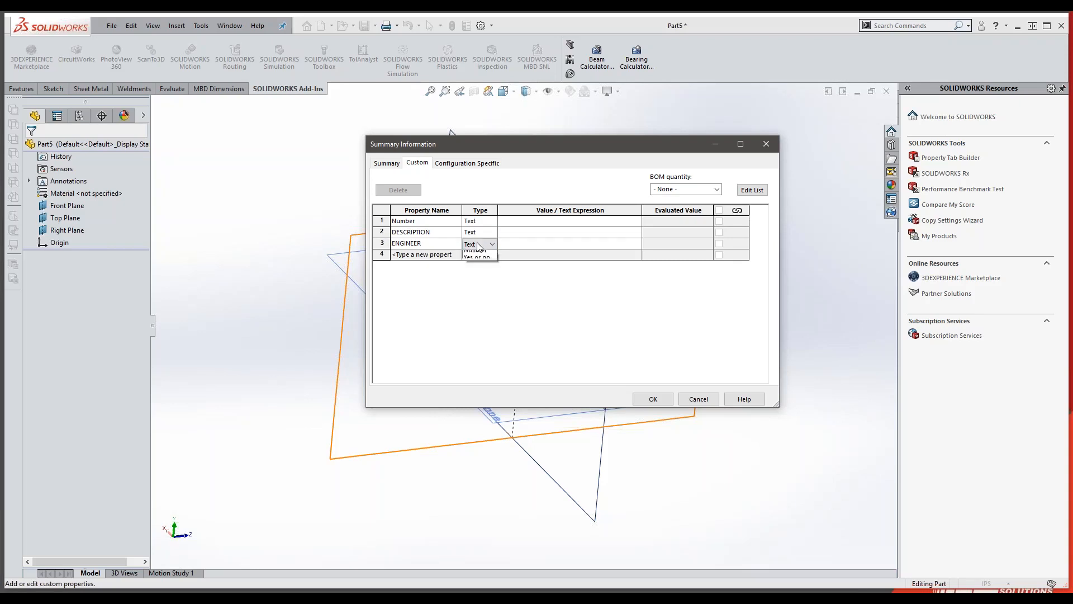
left_click(426, 259)
Add a custom property named ENGR DATE and set its type to Date
left_click(440, 255)
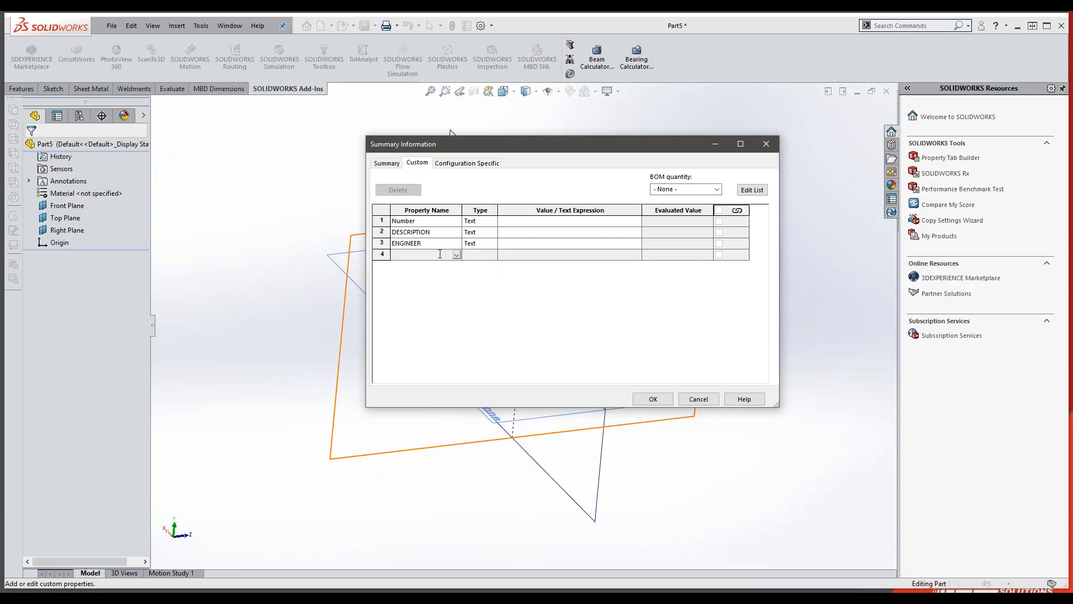
type("ENGR DATE")
key("Tab")
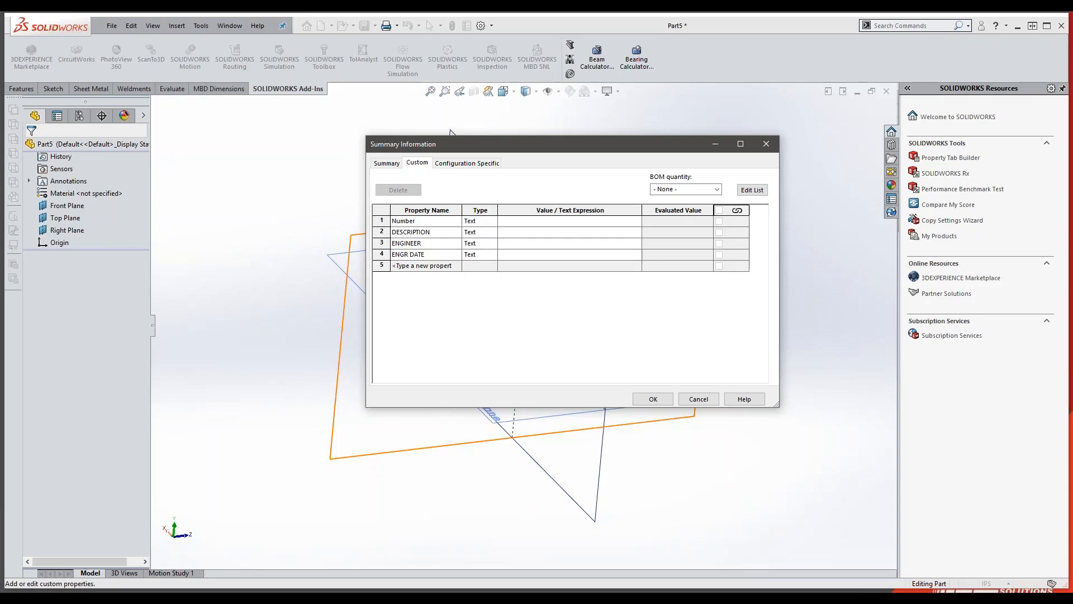
left_click(492, 255)
left_click(473, 274)
Add a MATERIAL property, link its value to the part's Material, and accept the custom properties
left_click(451, 268)
type("MATERIAL")
left_click(513, 268)
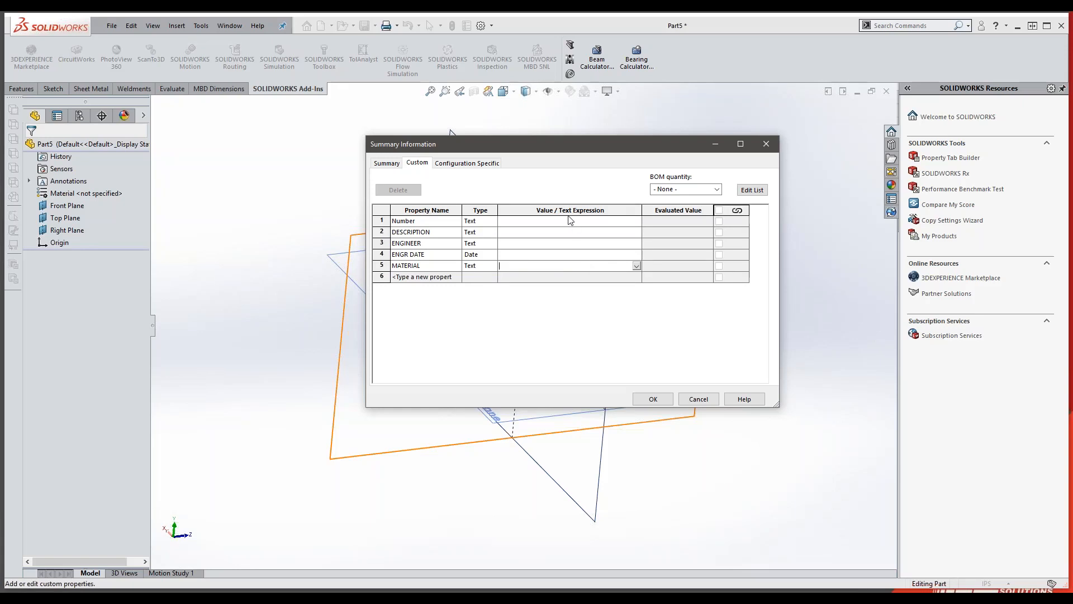
left_click(636, 266)
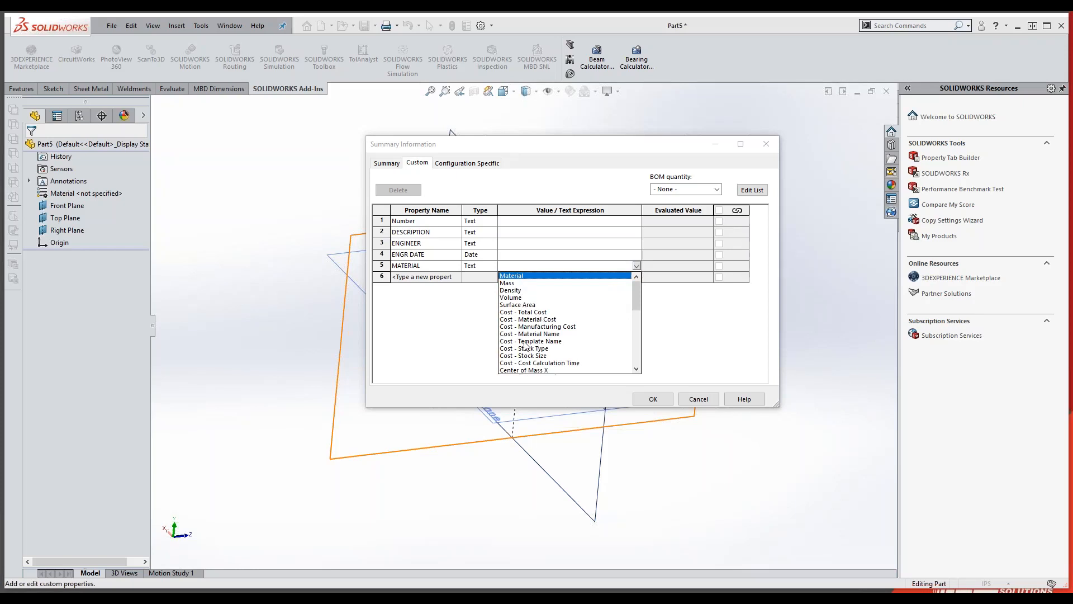
left_click(519, 277)
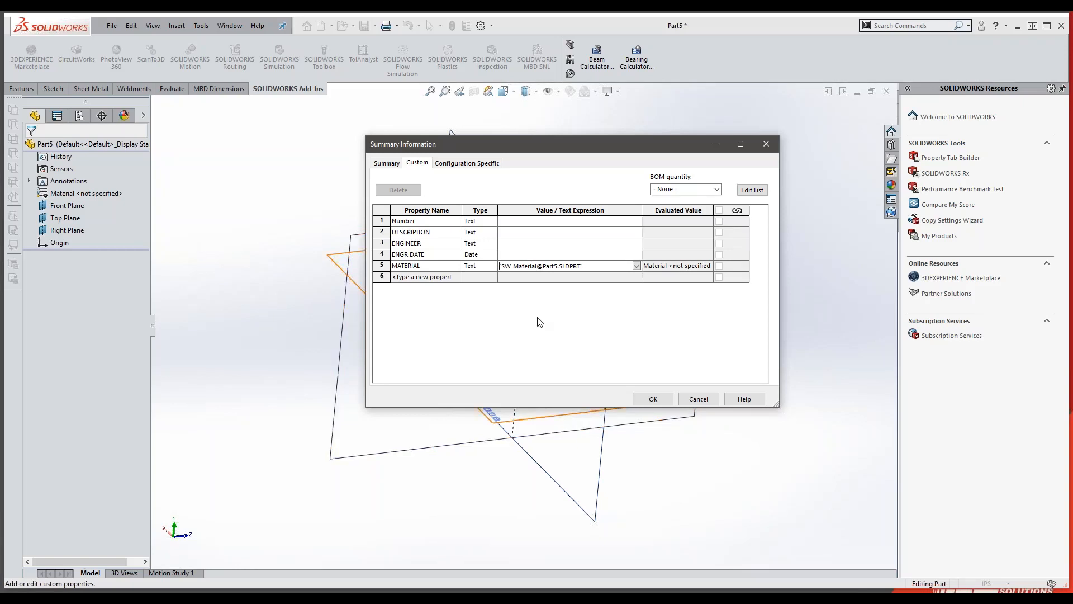
left_click(652, 401)
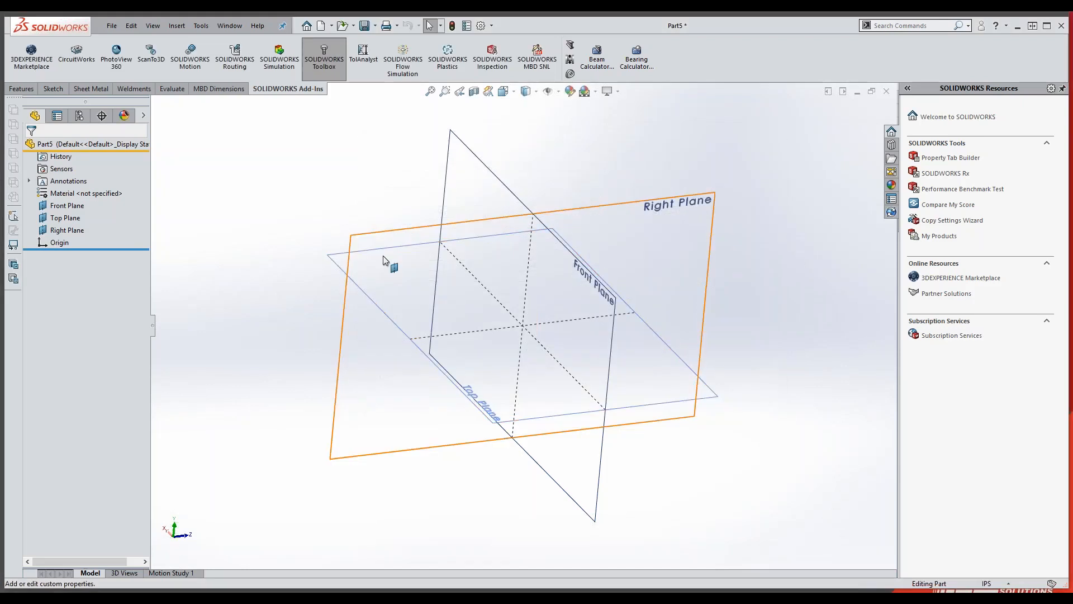
Examine the annotation and table categories under the drafting standard in the part's document properties
middle_click_drag(246, 189, 271, 228)
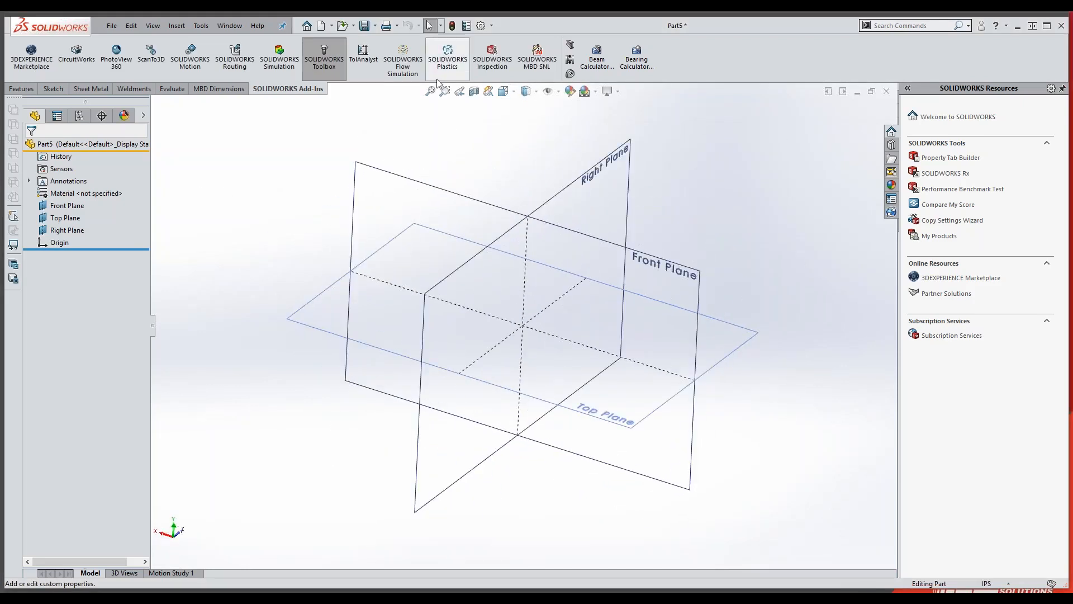
left_click(481, 26)
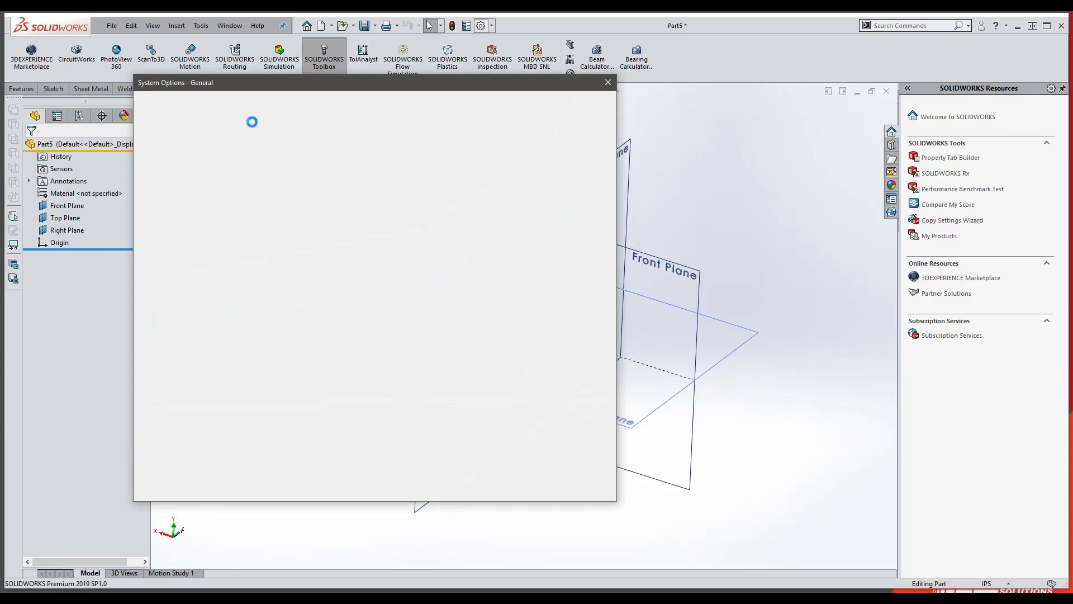
left_click(226, 104)
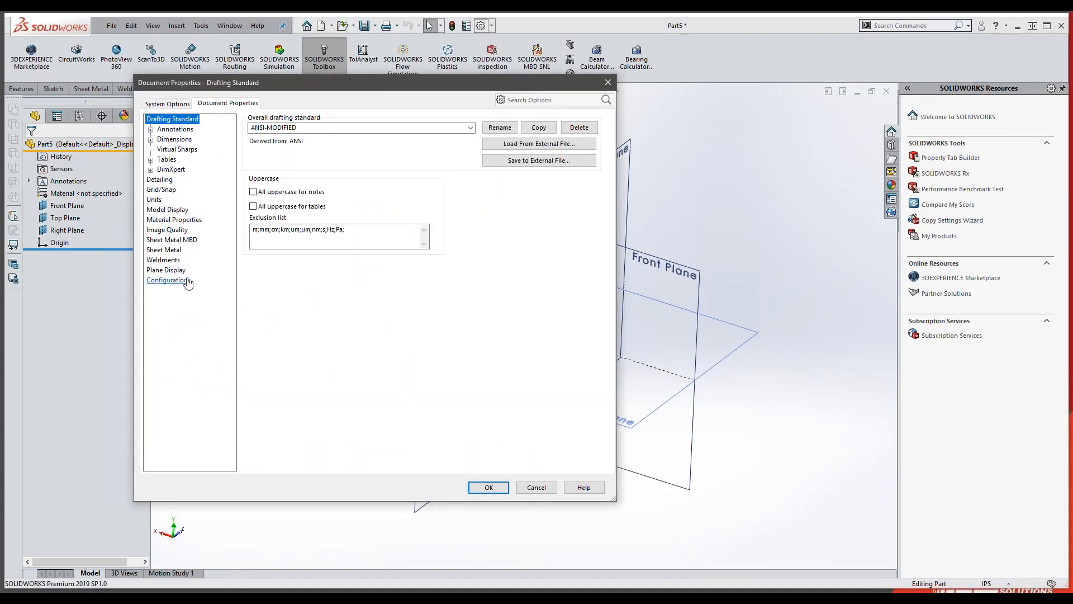
left_click(151, 130)
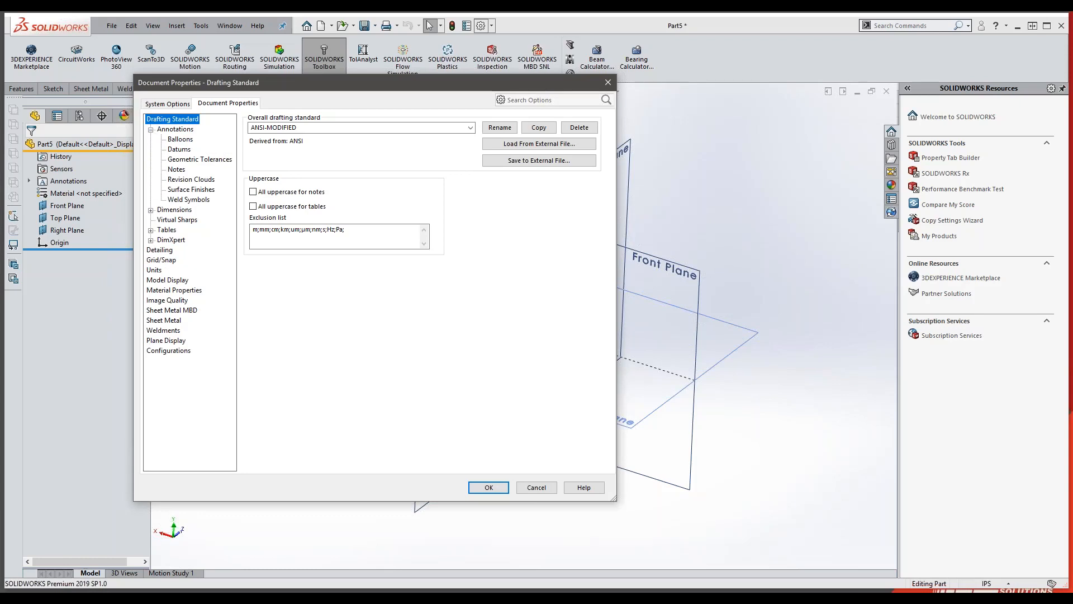
left_click(151, 231)
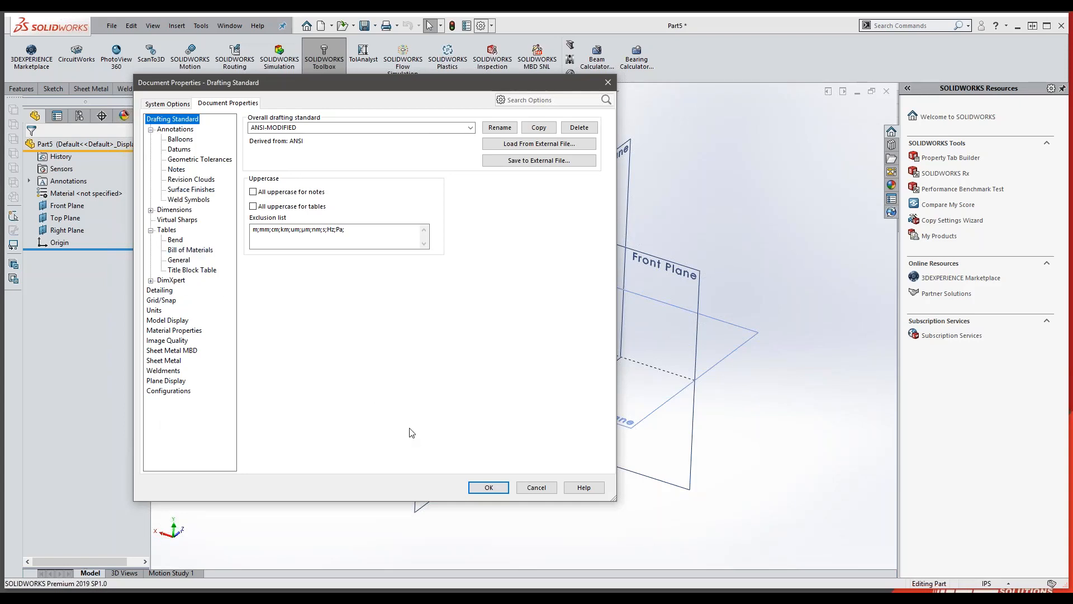
left_click(535, 488)
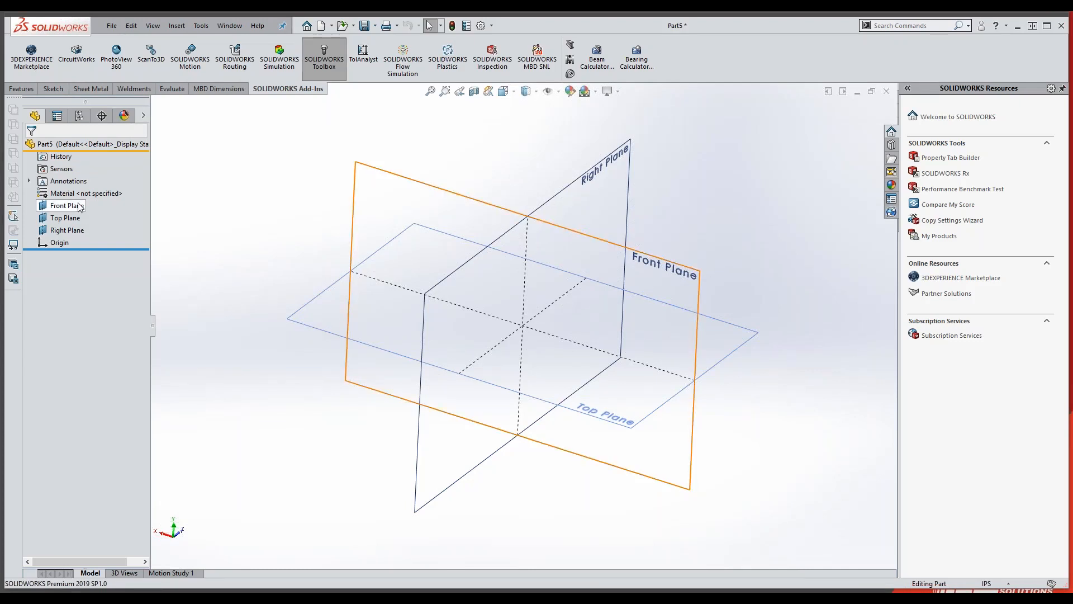
Start saving the part to a file and set the file type to Part Templates (*.prtdot)
left_click(114, 26)
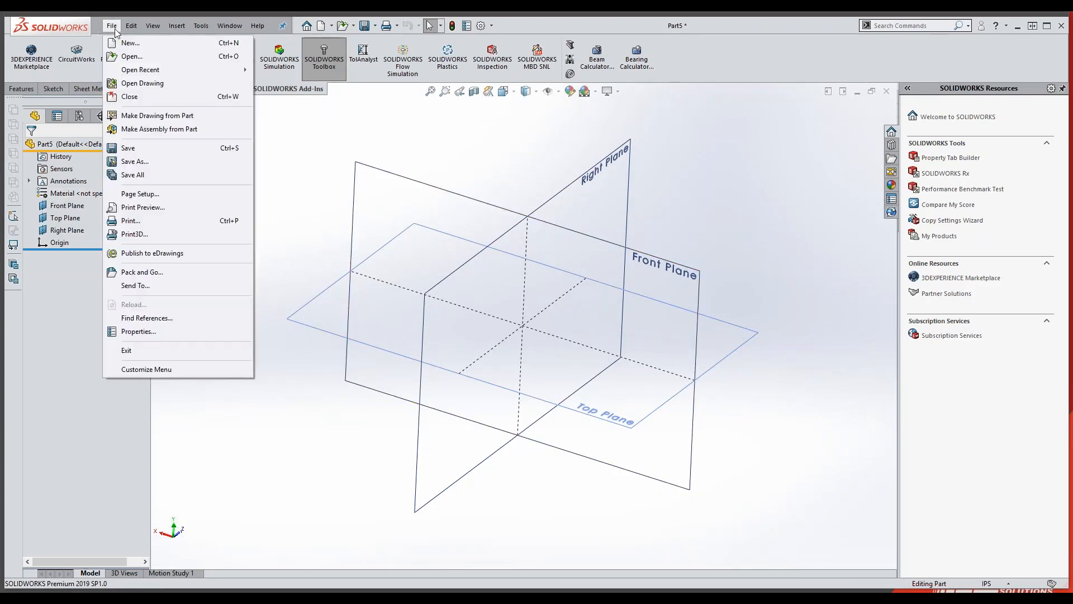
left_click(126, 148)
left_click_drag(202, 26, 318, 67)
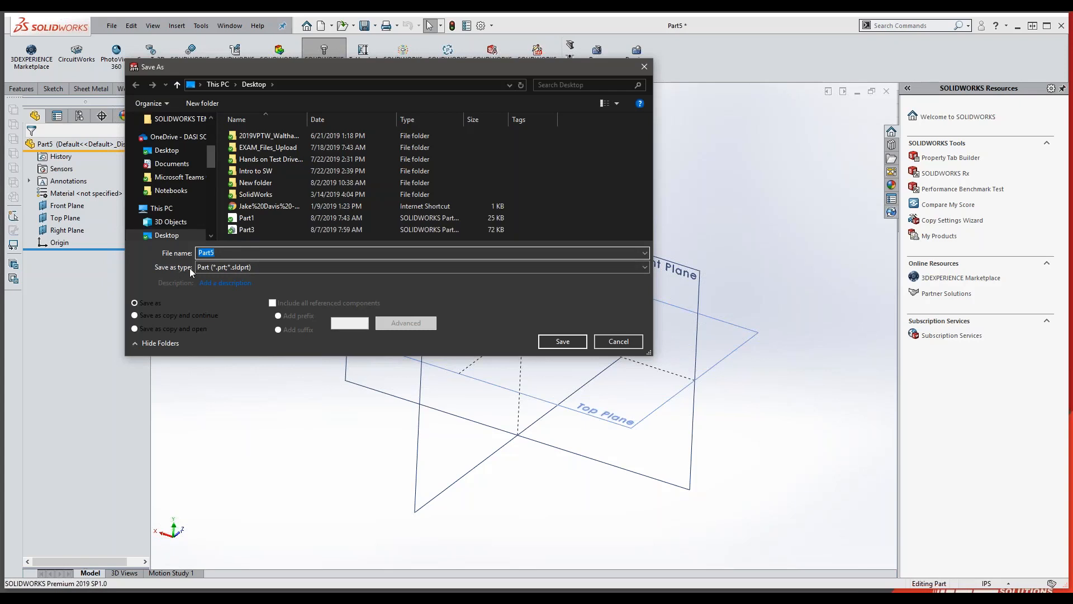
left_click(647, 268)
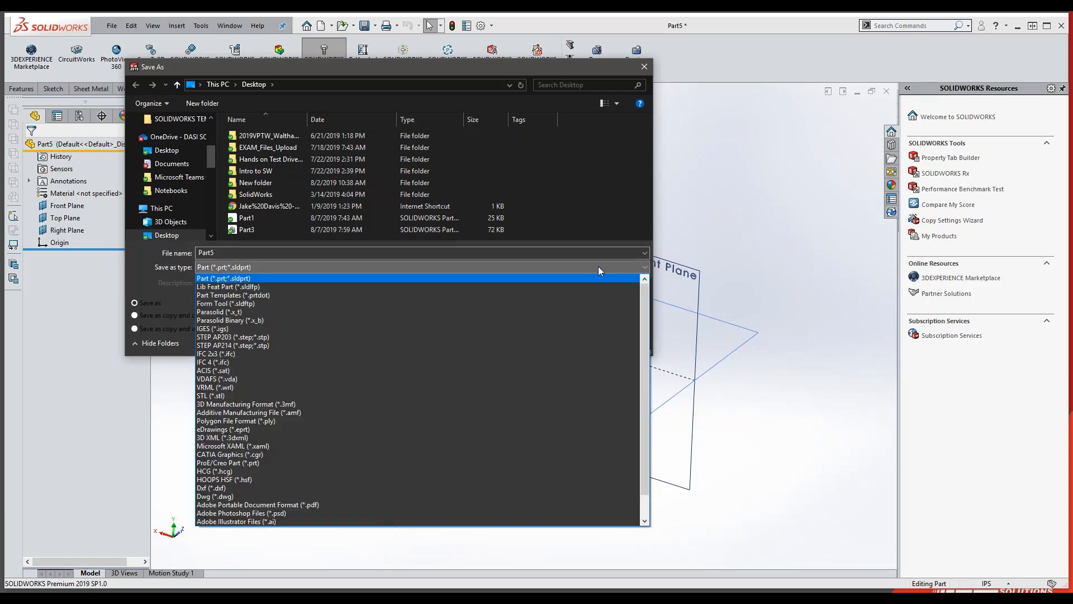
left_click(254, 296)
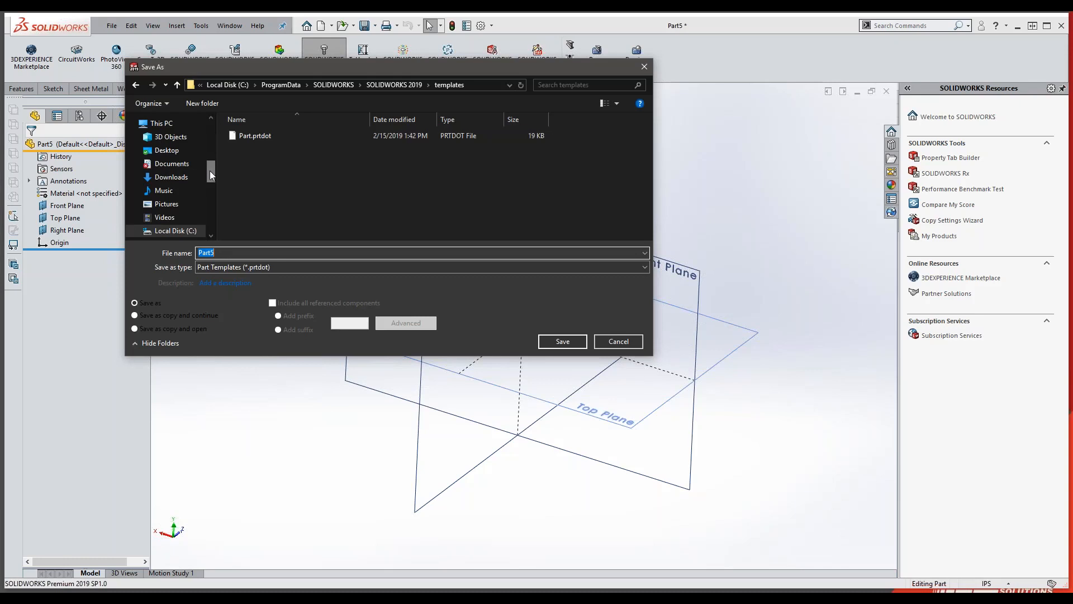
Save the part template as WEBINAR PART in the custom templates folder inside C:\Temp
left_click_drag(210, 171, 210, 177)
left_click(171, 186)
scroll(286, 182, "down", 3)
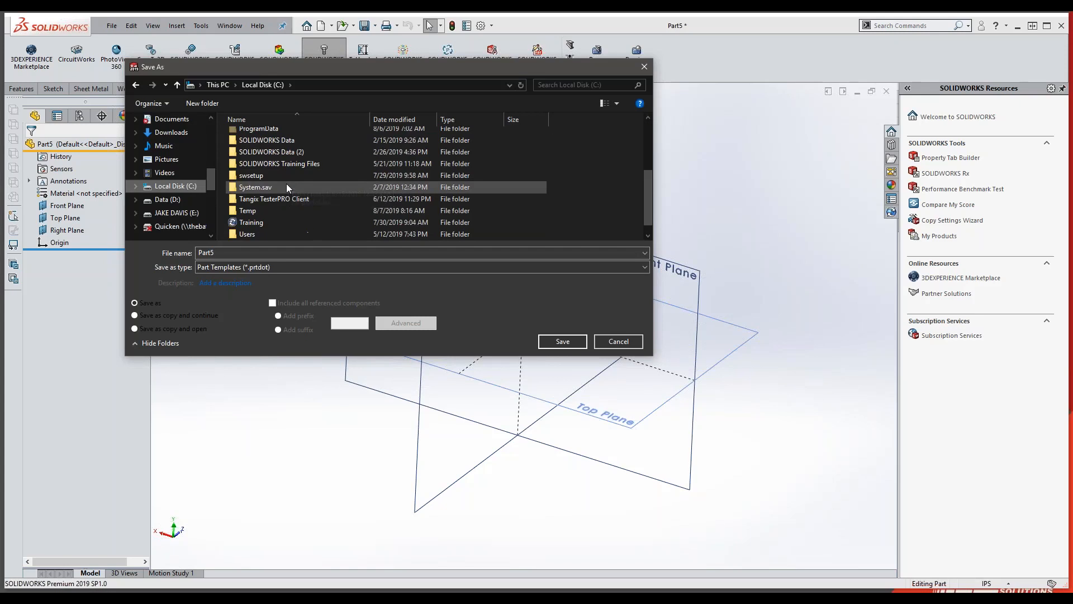
double_click(246, 211)
double_click(253, 135)
double_click(221, 257)
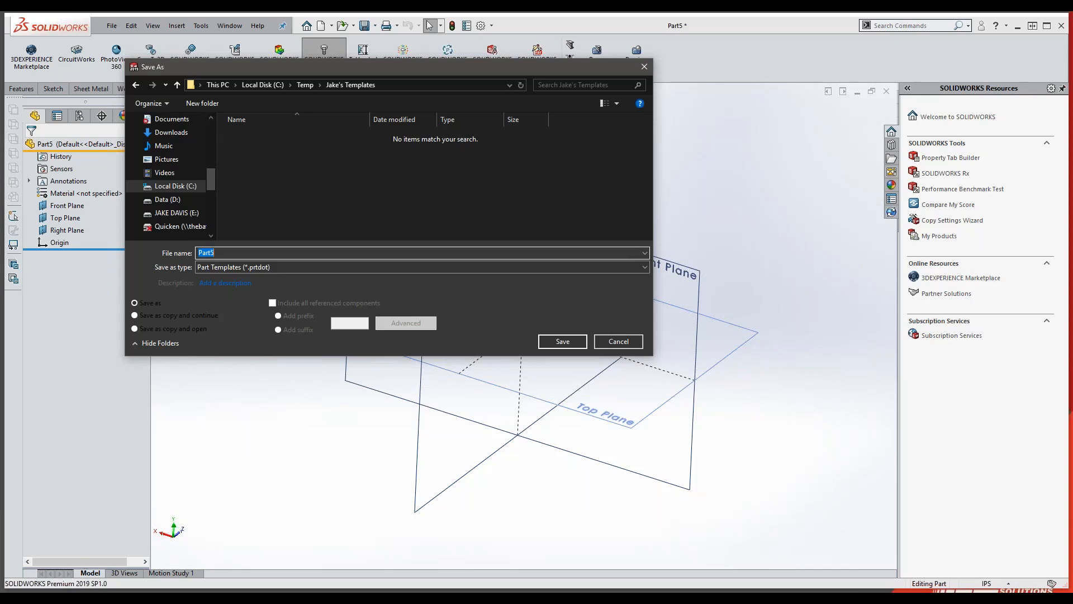
type("WEBINAR PART")
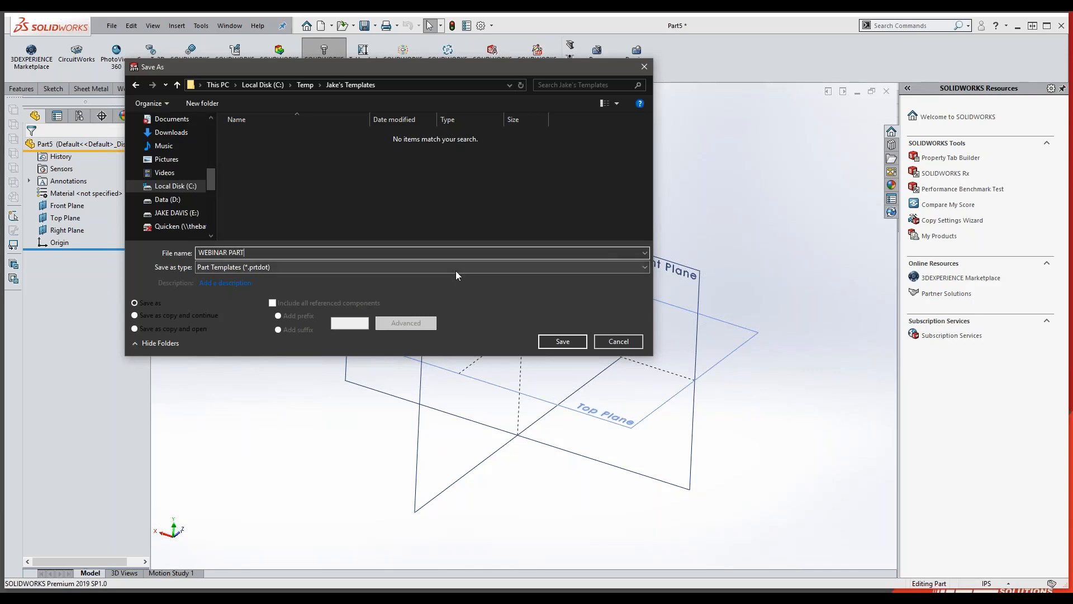
left_click(562, 343)
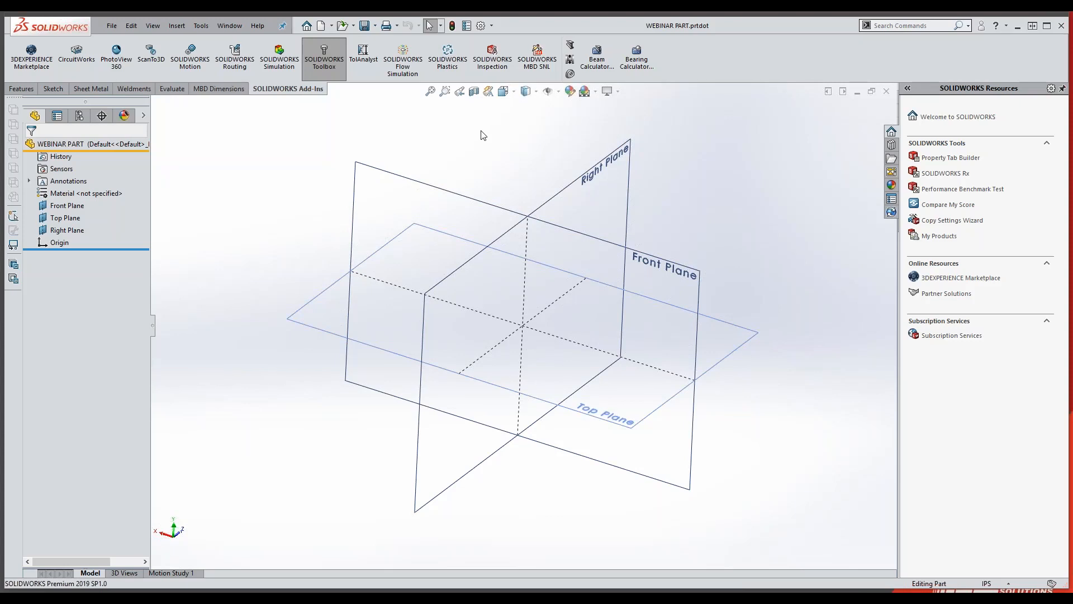
Add the custom templates folder in C:\Temp to the Document Templates file locations in the system options and accept
left_click(493, 26)
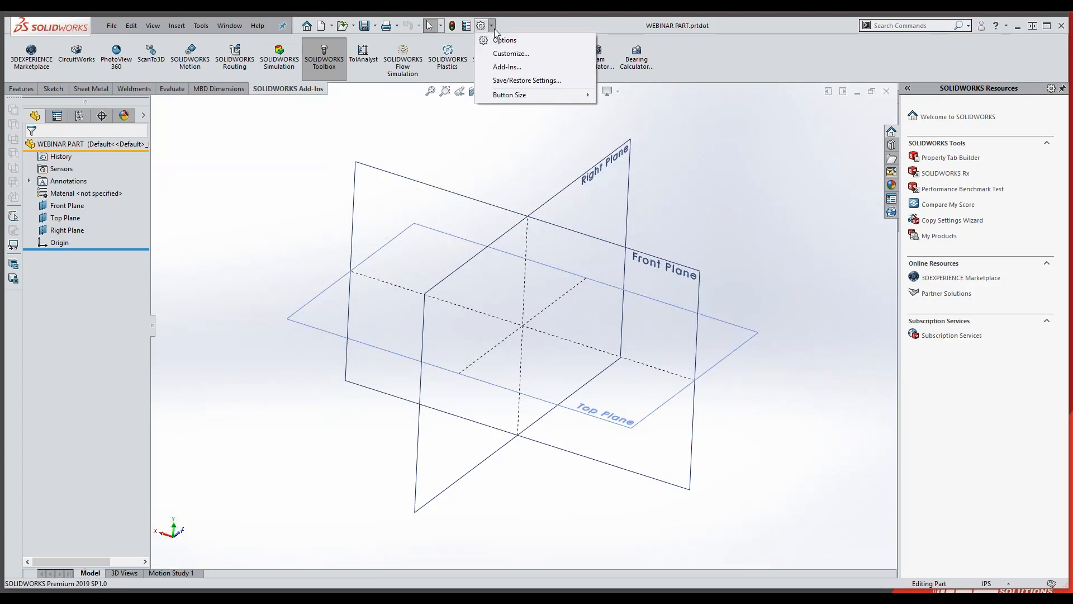
left_click(503, 40)
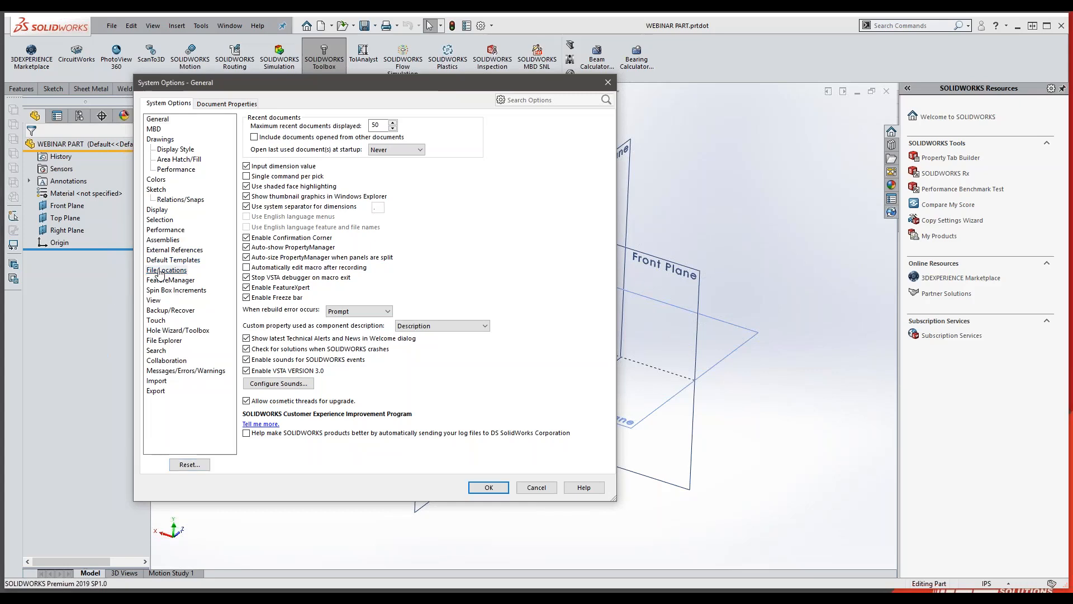
left_click(162, 270)
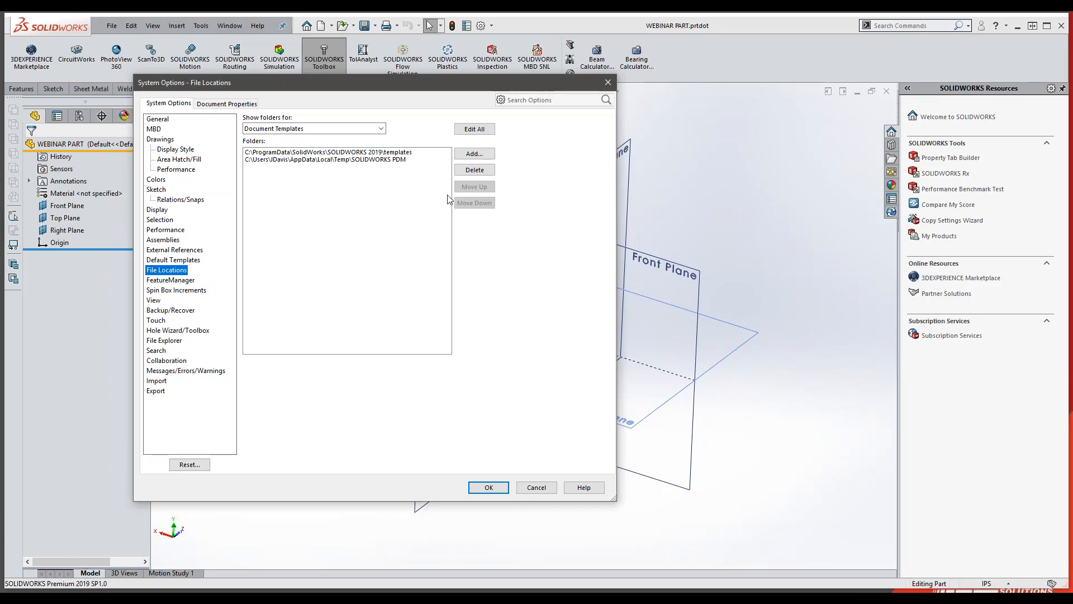
left_click(465, 157)
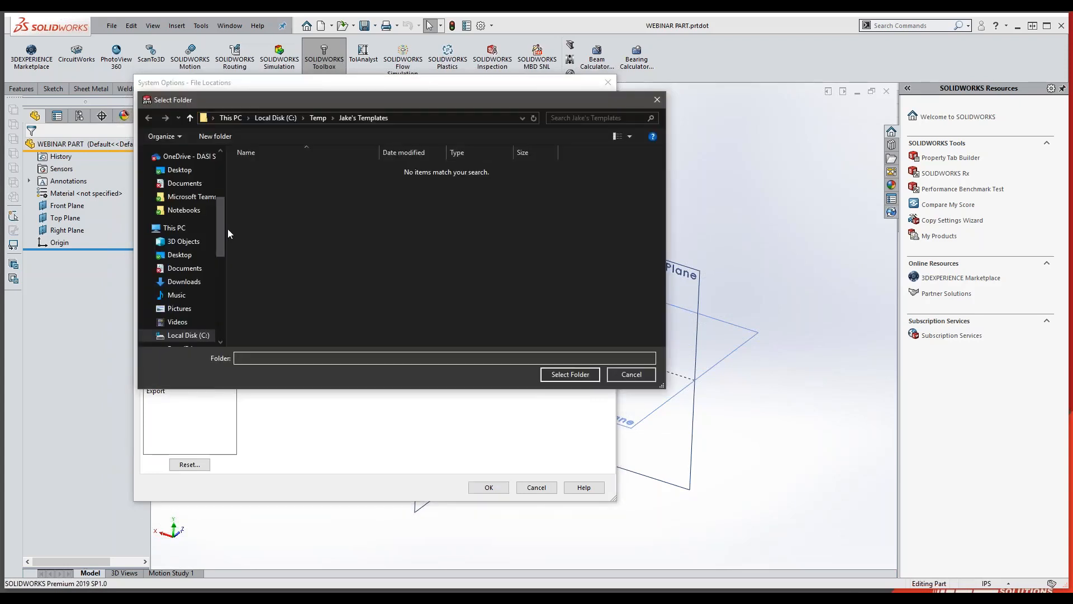
left_click_drag(220, 225, 220, 252)
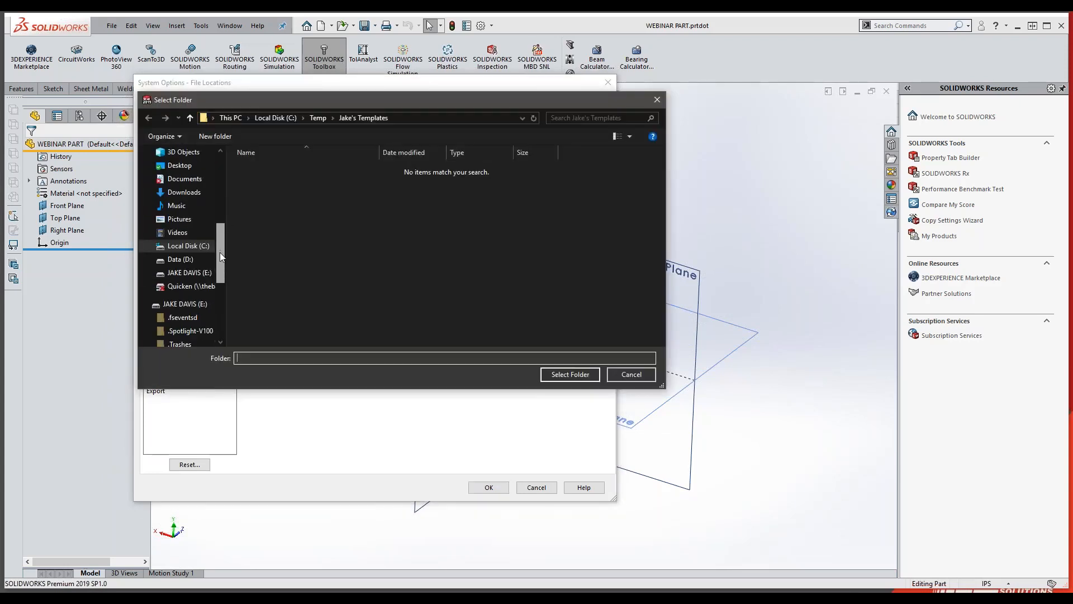
left_click(192, 247)
double_click(259, 305)
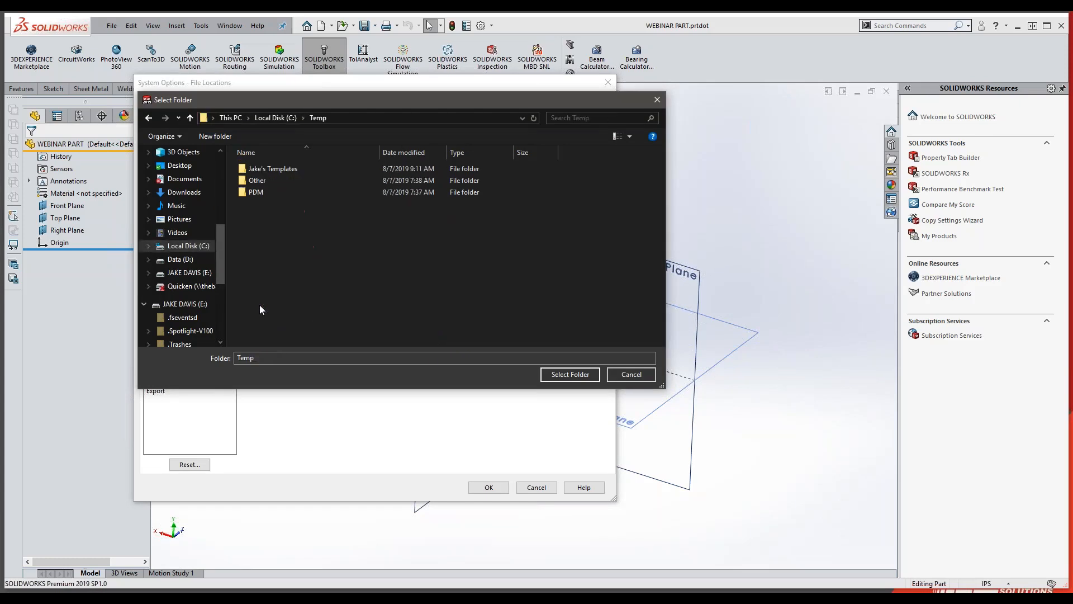
left_click(271, 169)
left_click(559, 374)
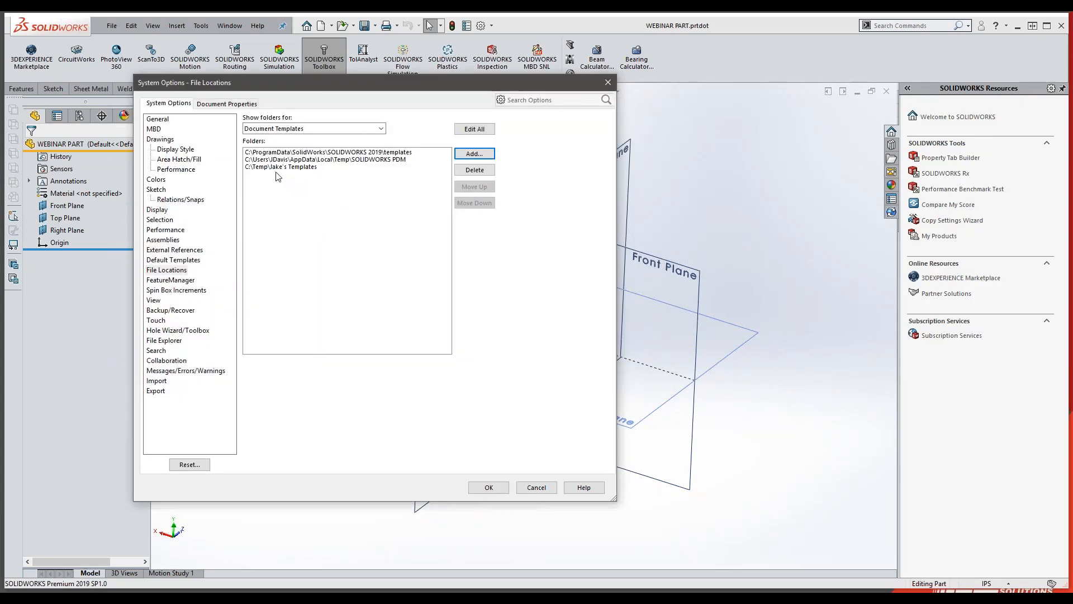
left_click(489, 487)
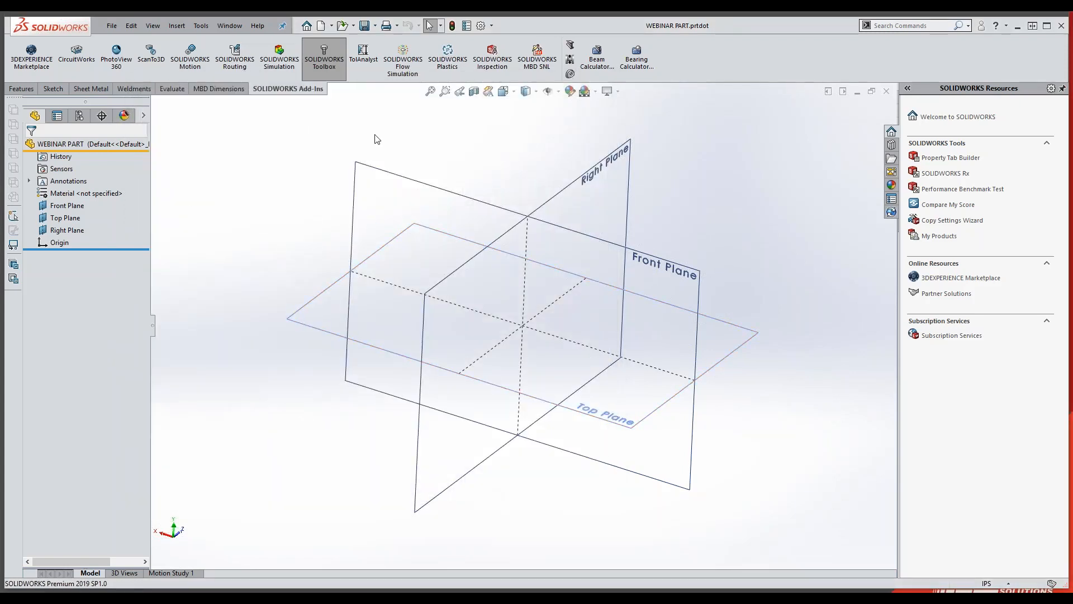
left_click(338, 54)
left_click(341, 26)
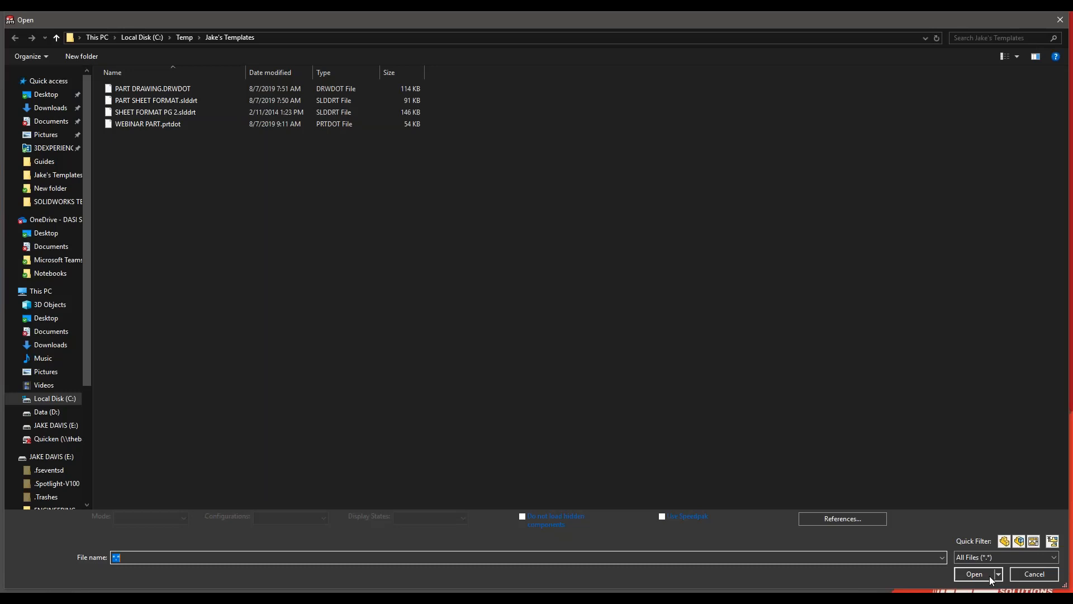
left_click(1031, 575)
Compare the default templates with those in the custom templates folder for new documents, without creating a document
left_click(321, 26)
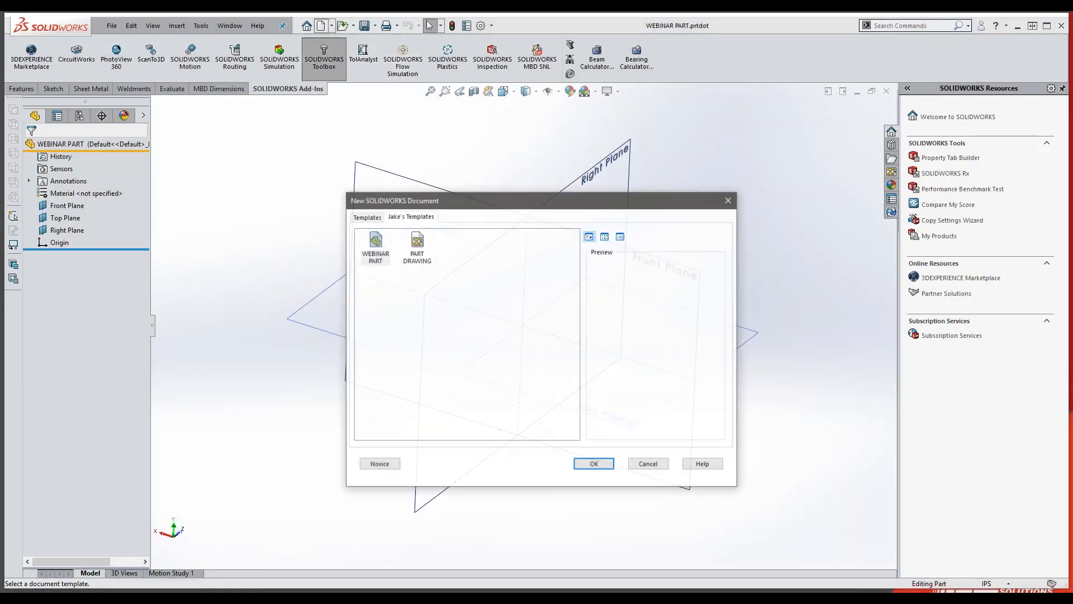
left_click(367, 218)
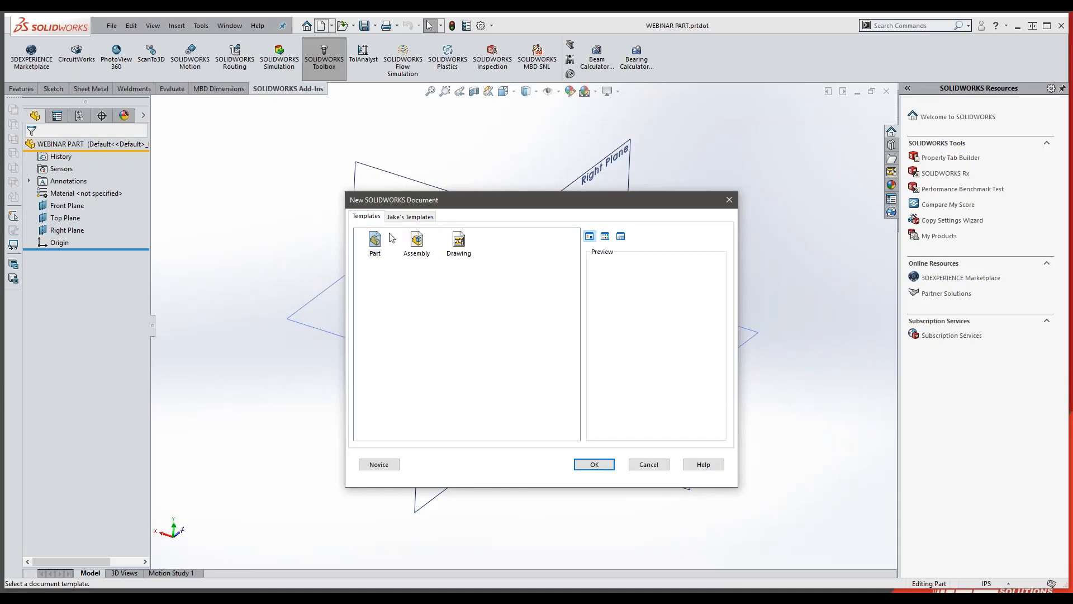
left_click(406, 218)
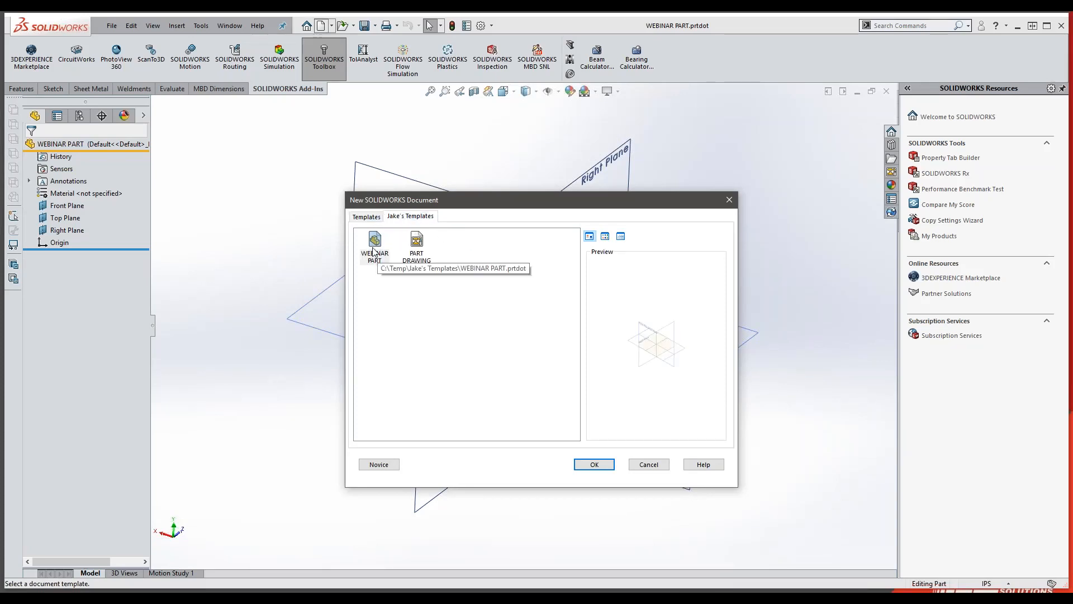
left_click(648, 464)
Close the template file and create a new part from the WEBINAR PART template
left_click(887, 91)
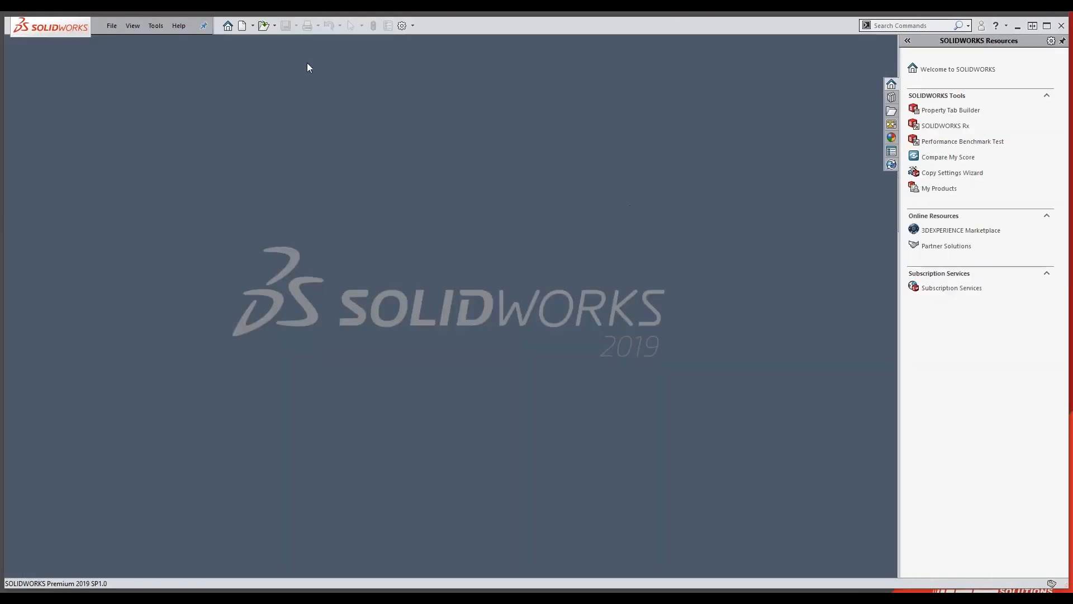
left_click(241, 26)
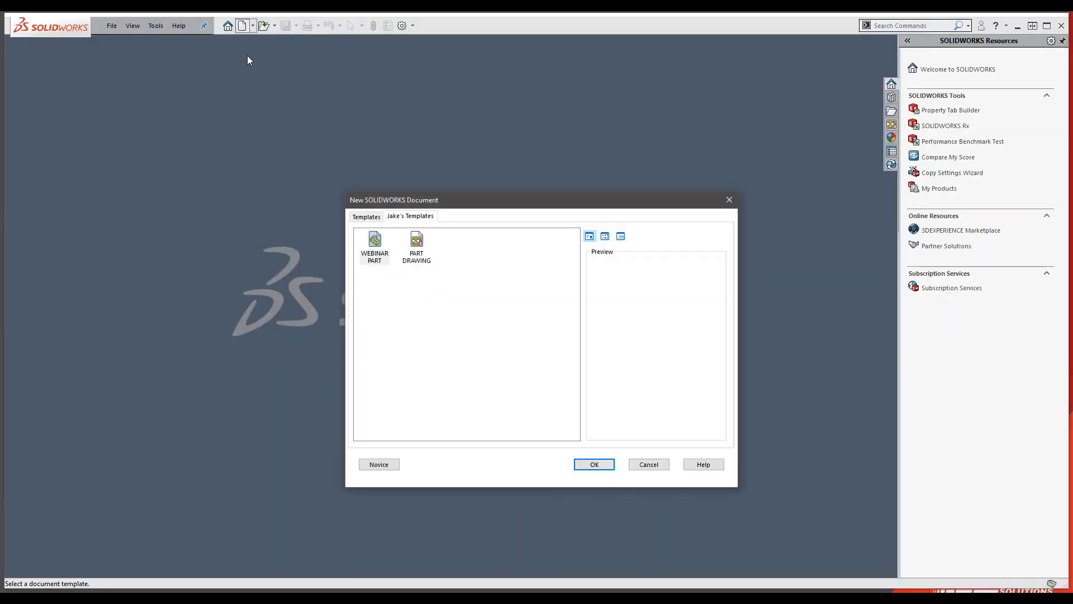
double_click(375, 241)
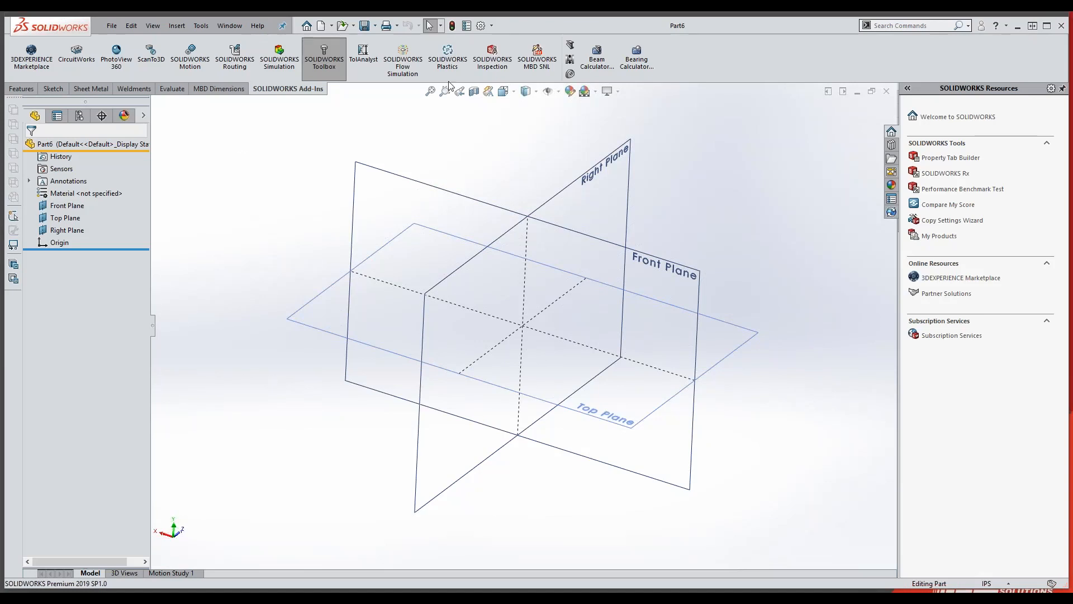
Check the new part's unit settings in the document properties and its custom file properties
left_click(492, 26)
left_click(498, 43)
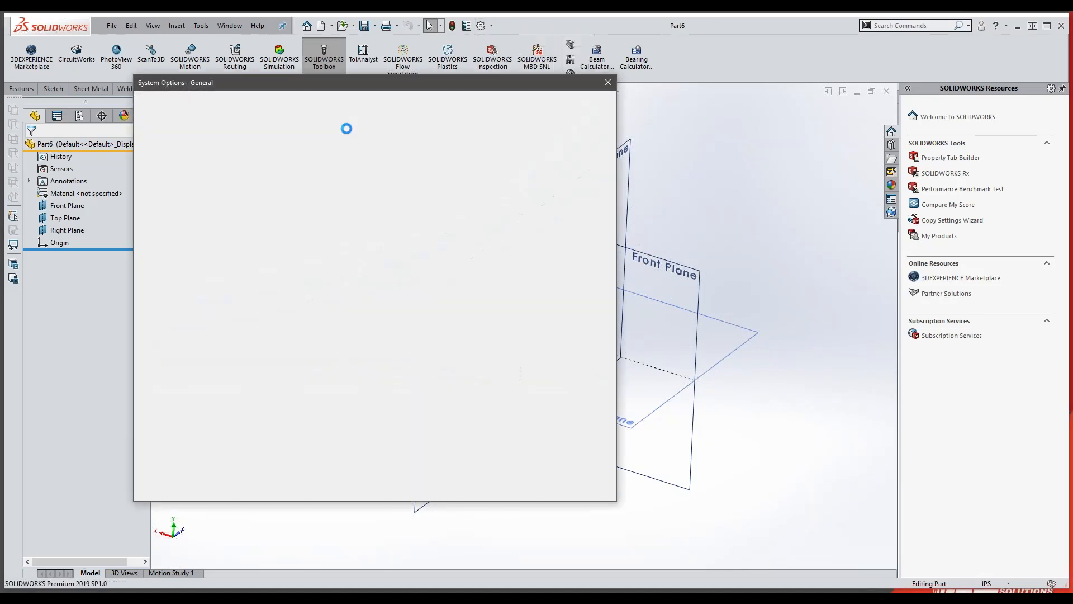
left_click(213, 105)
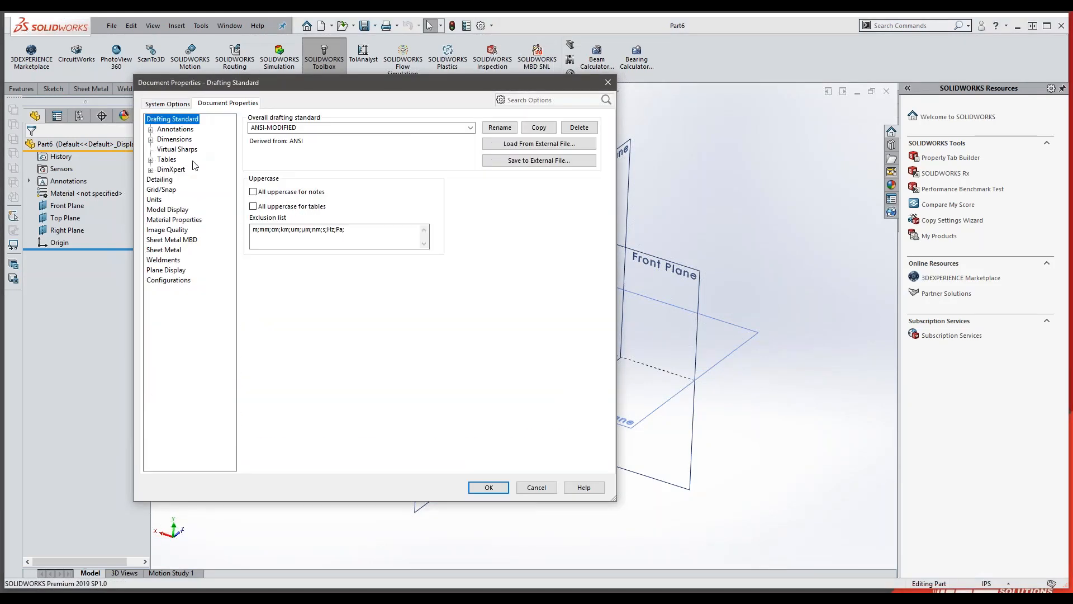
left_click(154, 200)
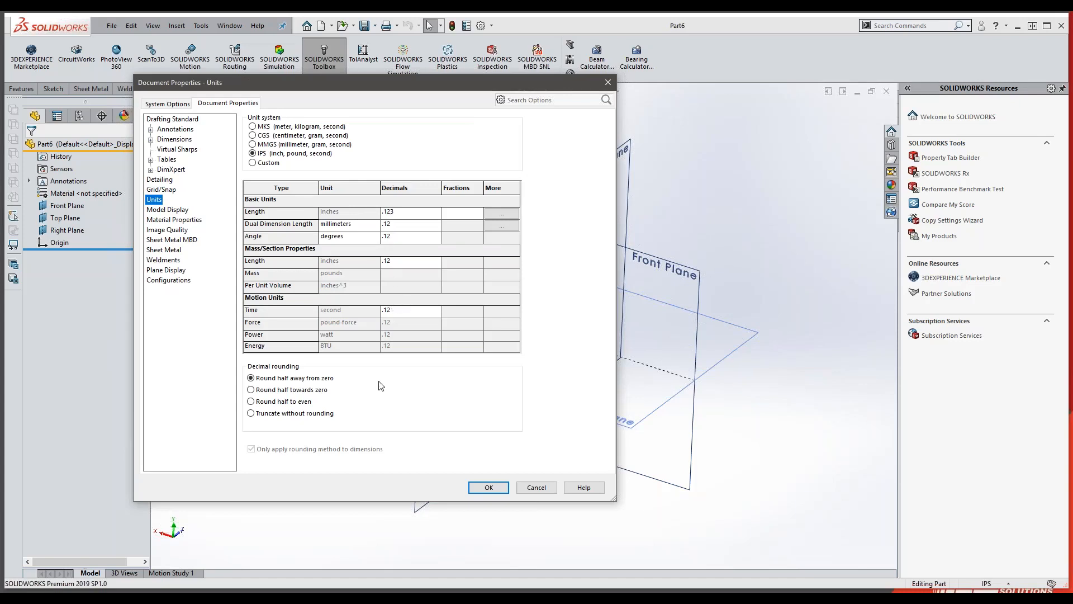
left_click(548, 487)
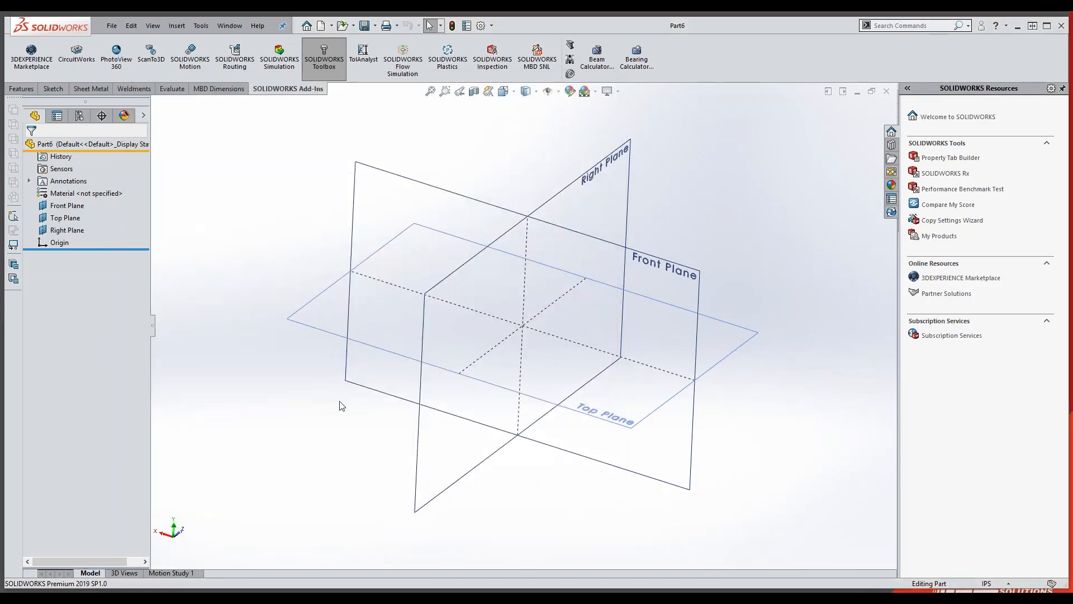
left_click(109, 28)
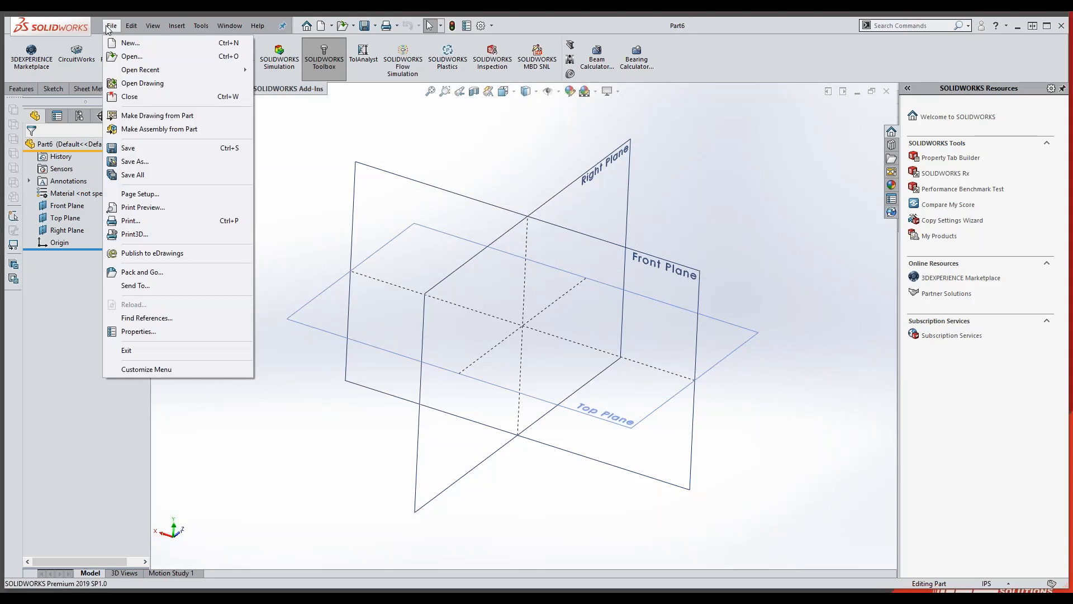
left_click(135, 331)
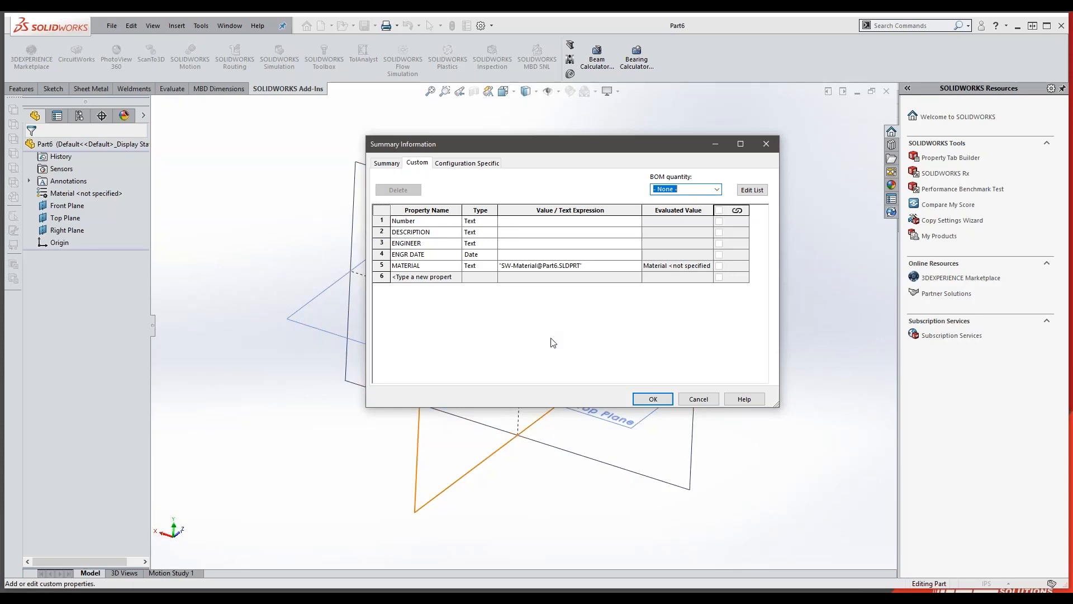
Set the default part template in the system options to WEBINAR PART from the custom templates folder and accept
left_click(697, 399)
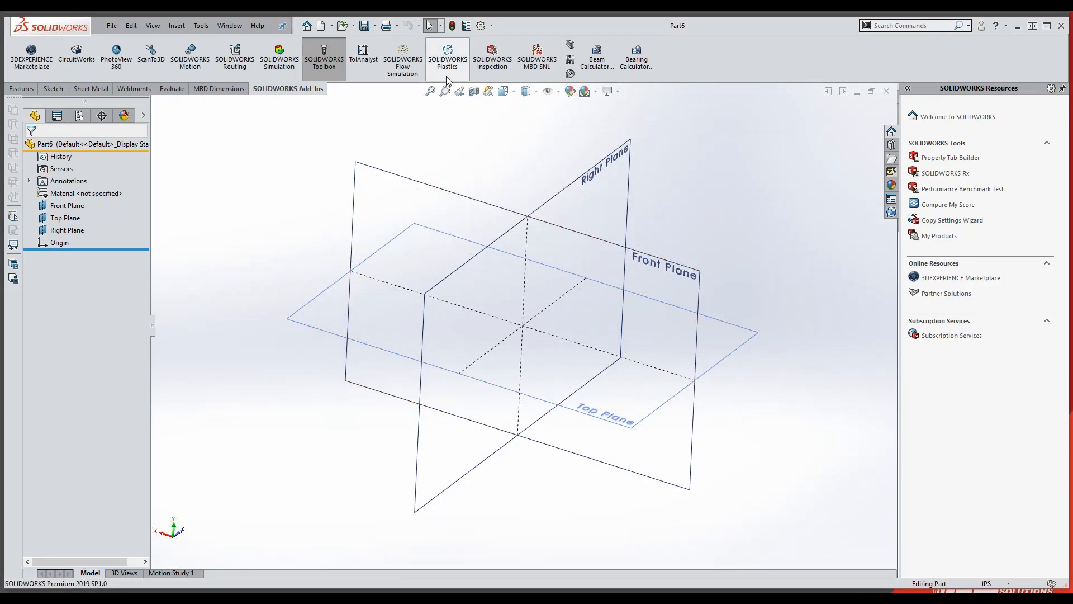
left_click(491, 26)
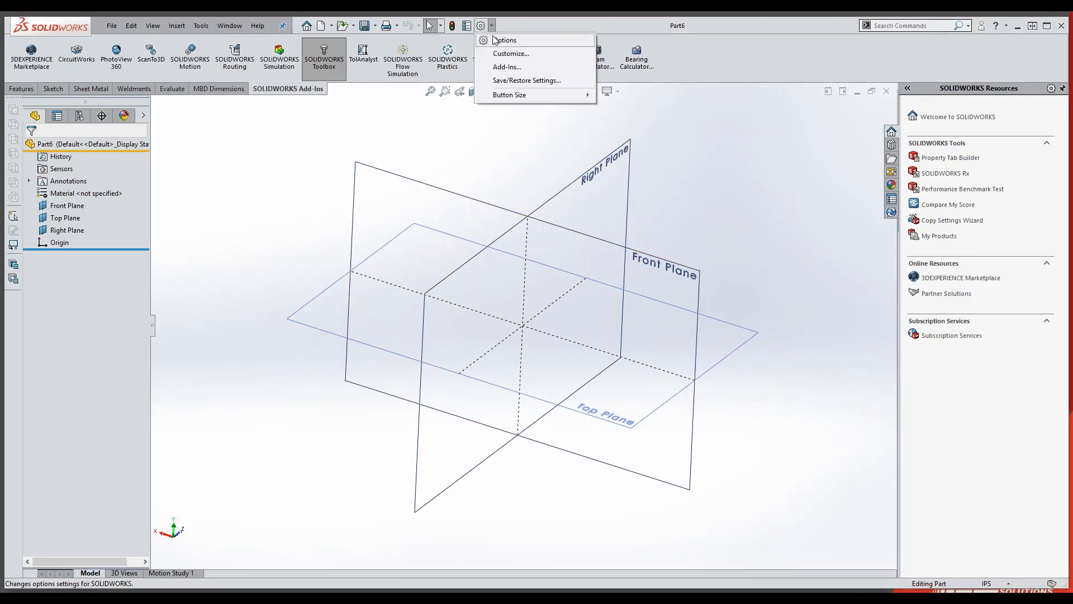
left_click(503, 41)
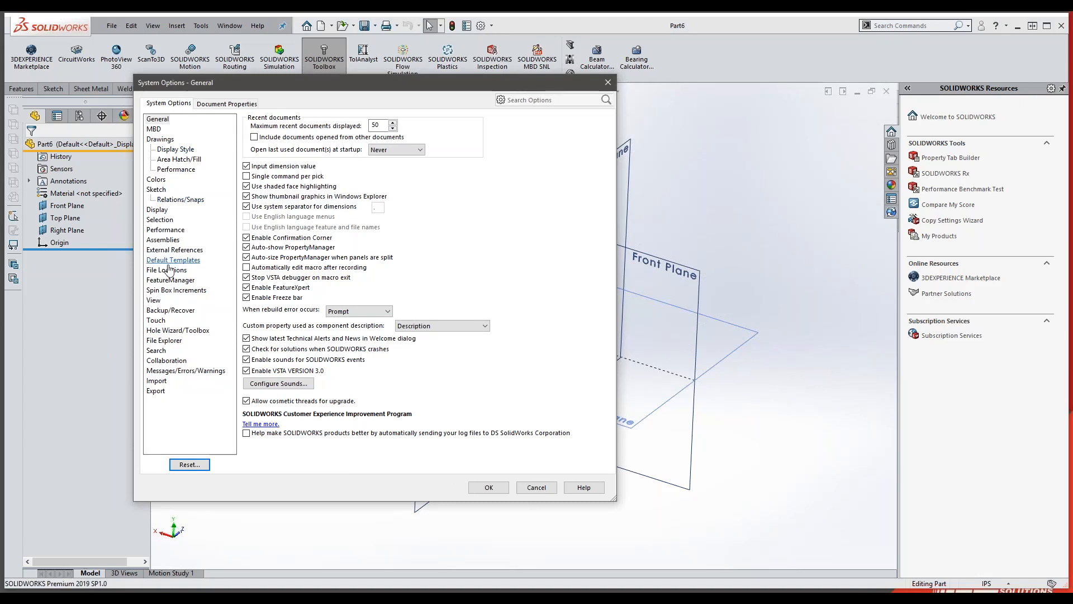
left_click(169, 272)
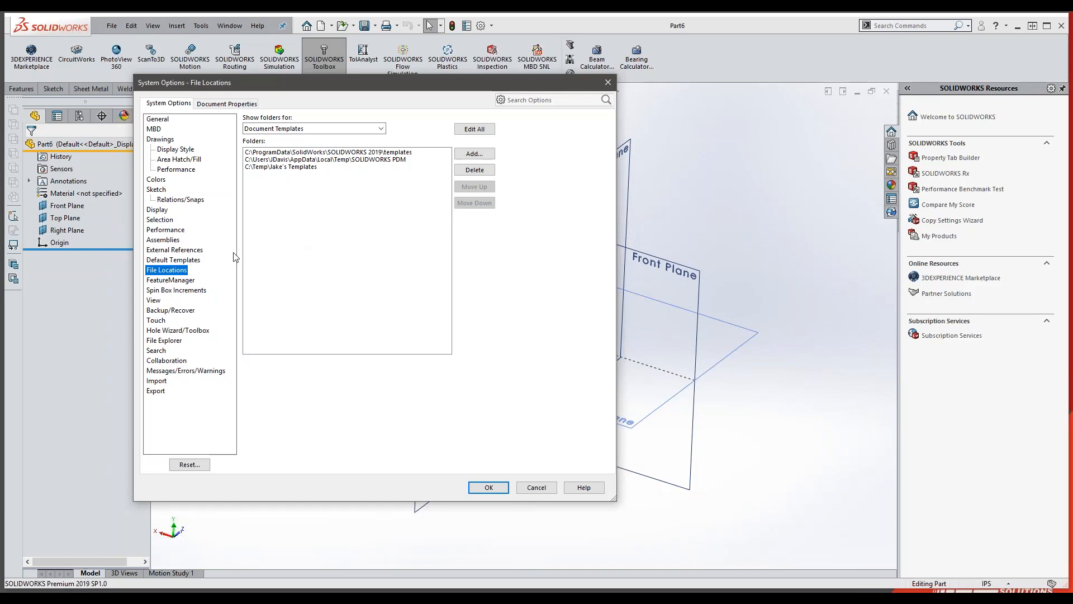
left_click(161, 261)
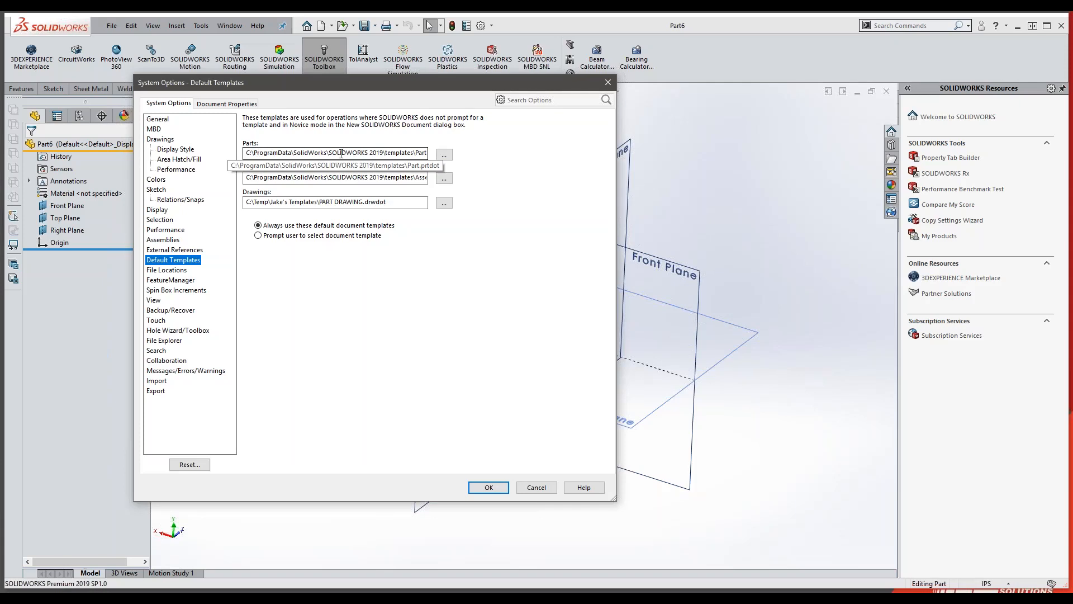
left_click(444, 155)
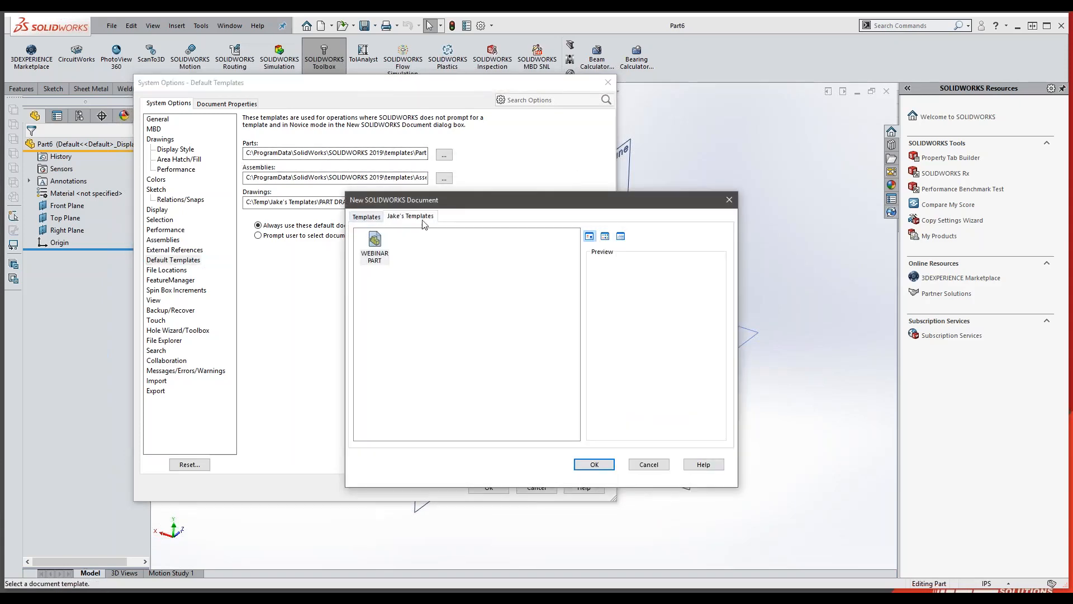
double_click(375, 246)
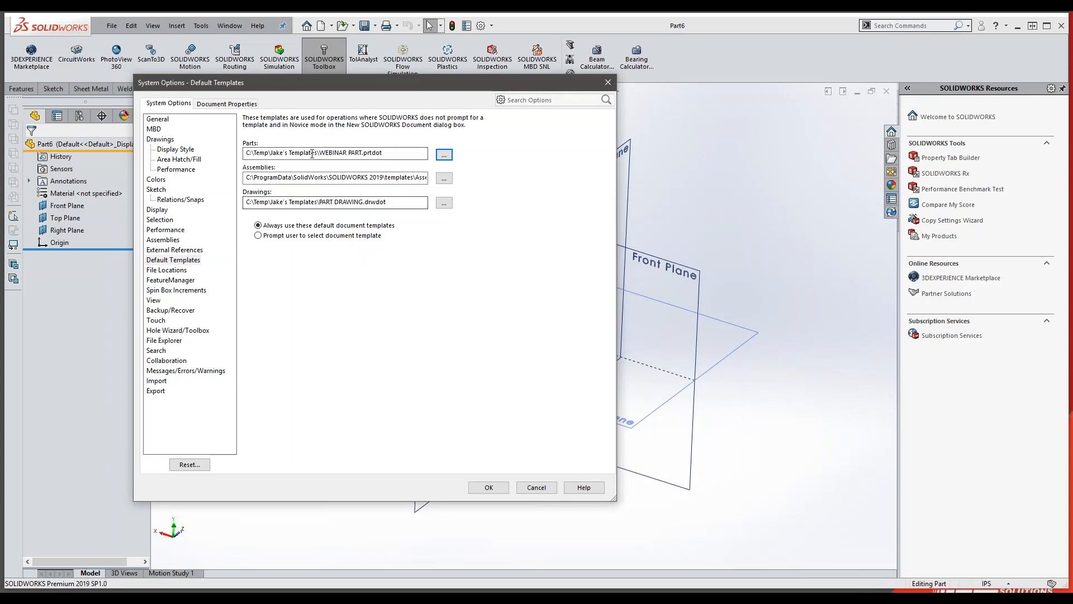
left_click(489, 489)
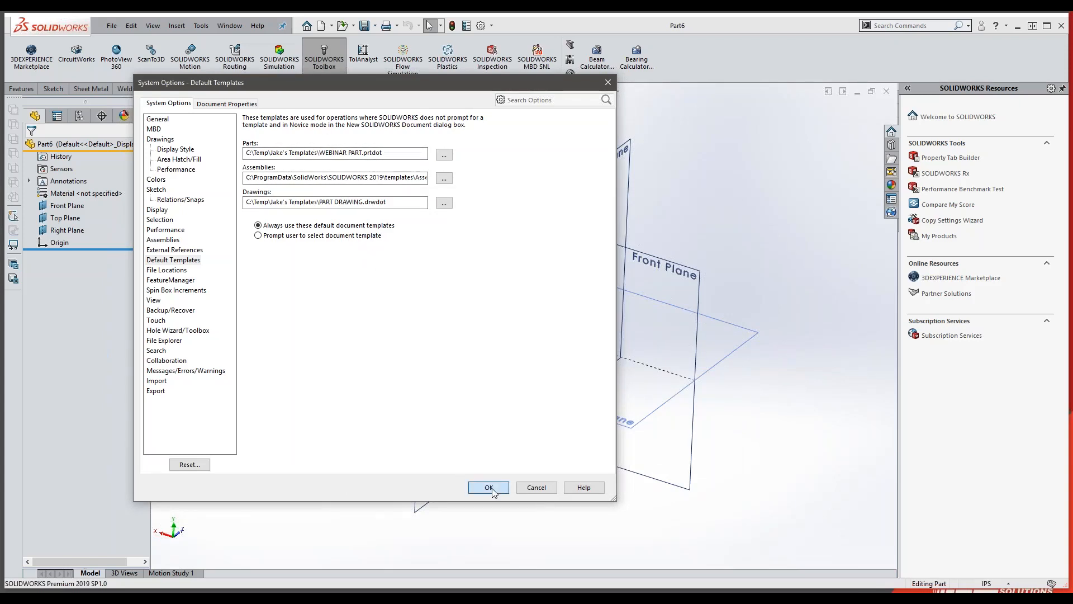
Close the open part and test the default template with a throwaway part created from the welcome screen
left_click(888, 91)
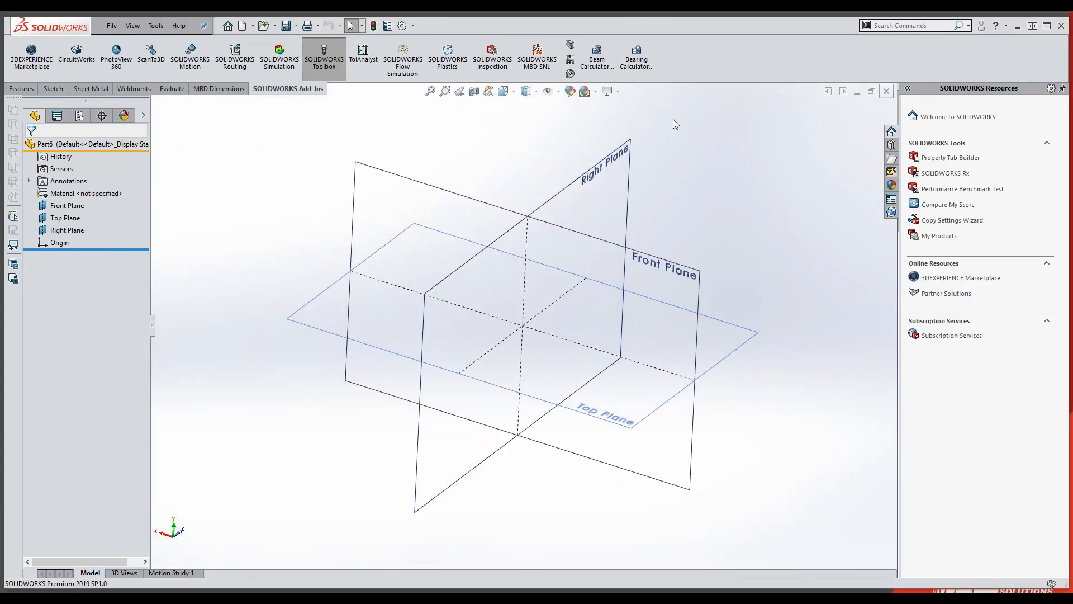
left_click(242, 28)
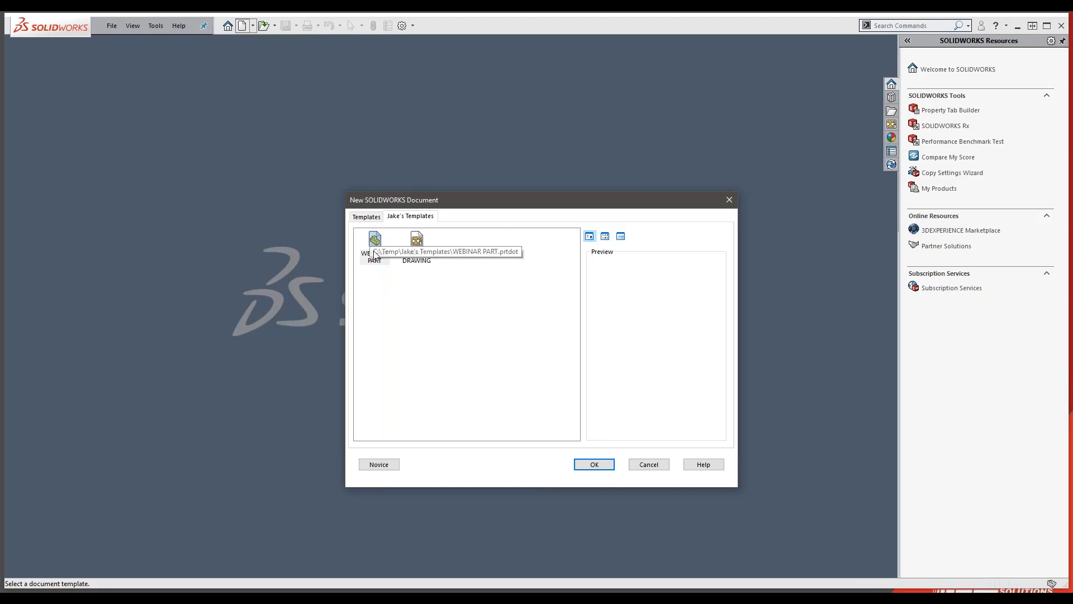
left_click(652, 465)
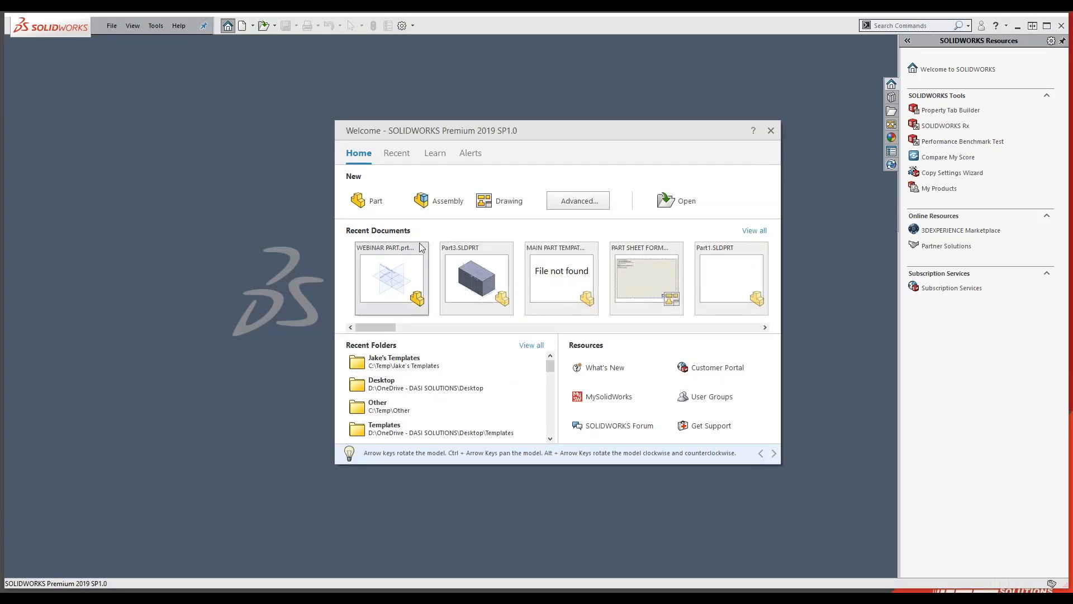
left_click(376, 201)
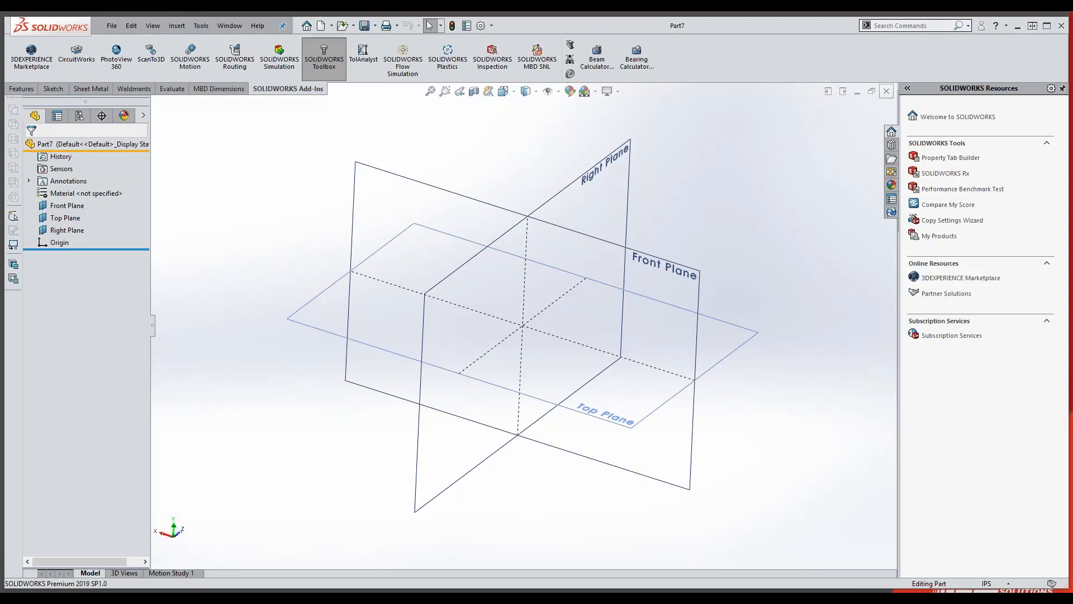
left_click(887, 92)
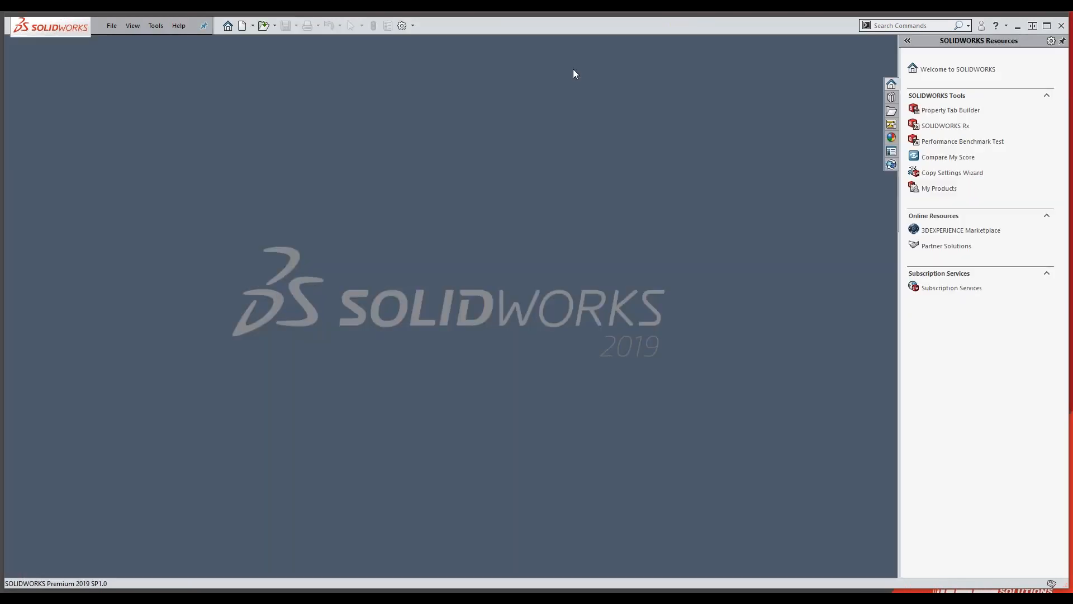
Switch new document creation to Novice mode and create a new part
left_click(242, 26)
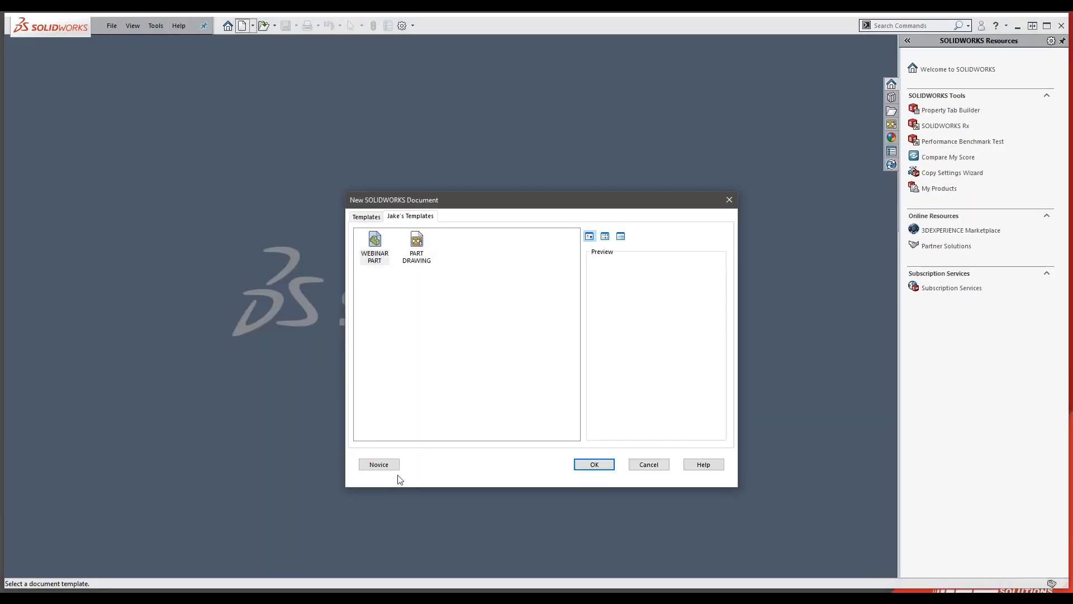
left_click(379, 464)
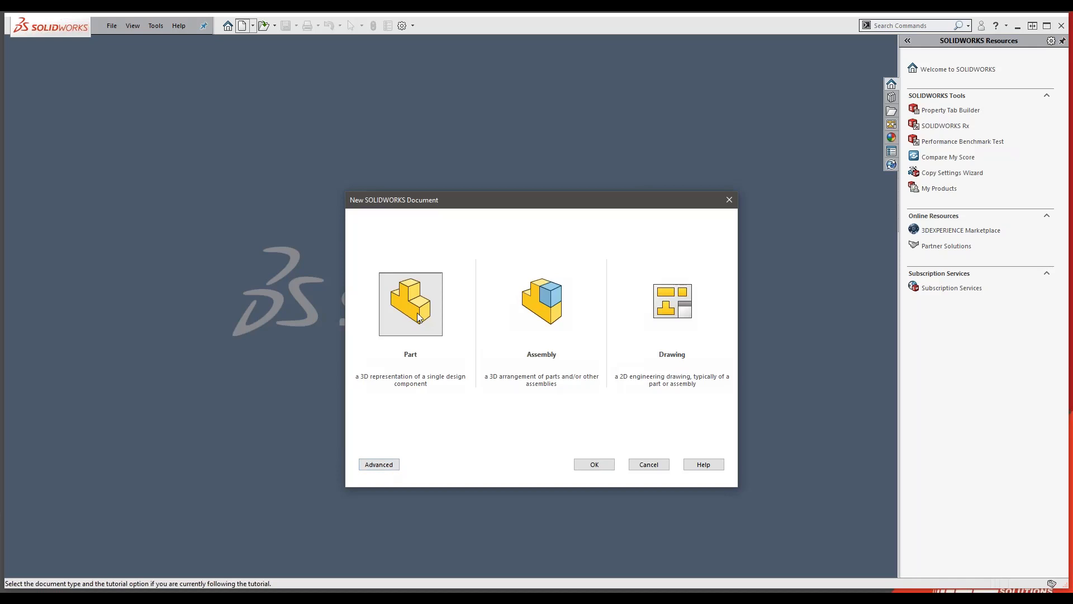
left_click(607, 467)
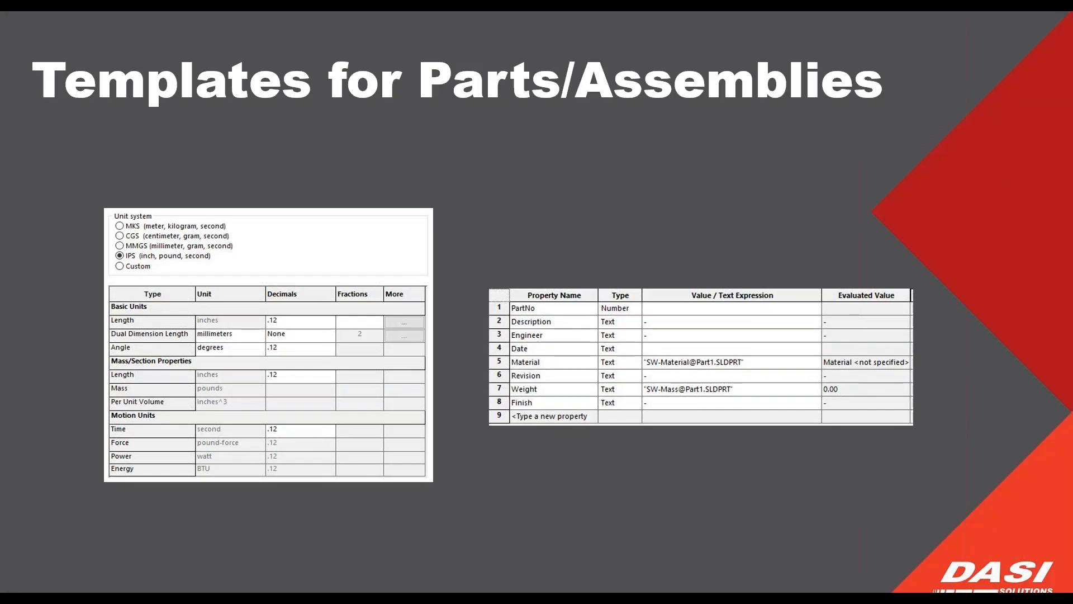
left_click(216, 404)
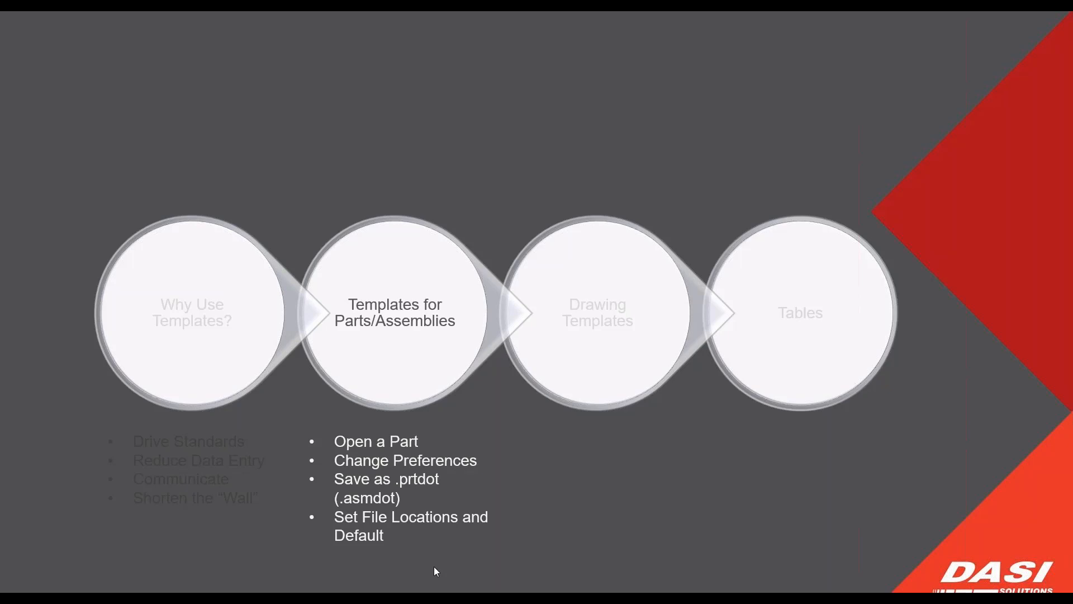
key("Right")
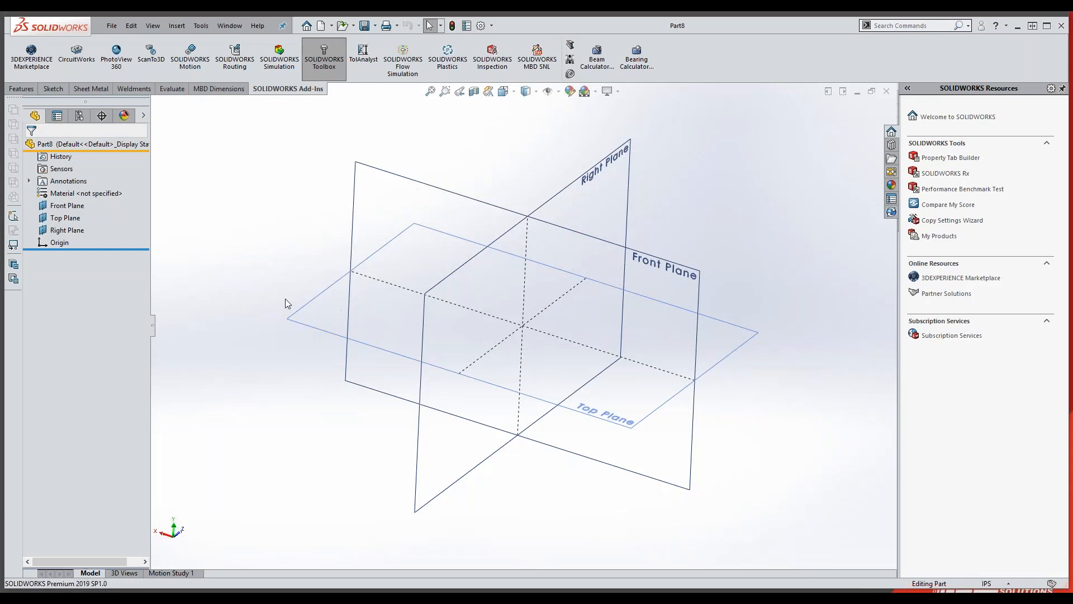
Start a sketch on the Top Plane and draw a rectangle enclosing the origin
left_click(338, 311)
left_click(363, 314)
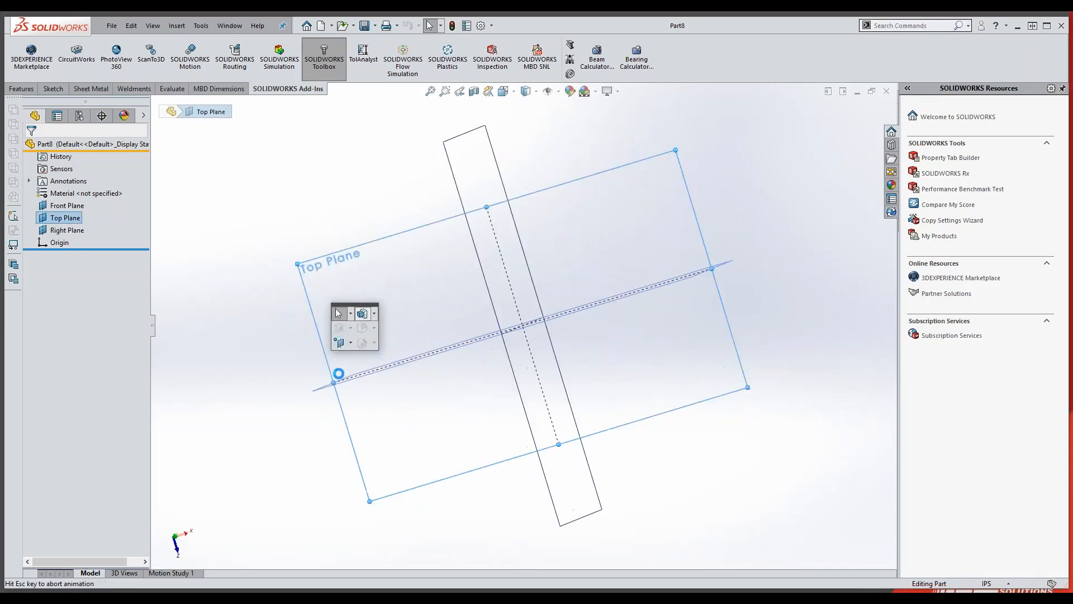
key("s")
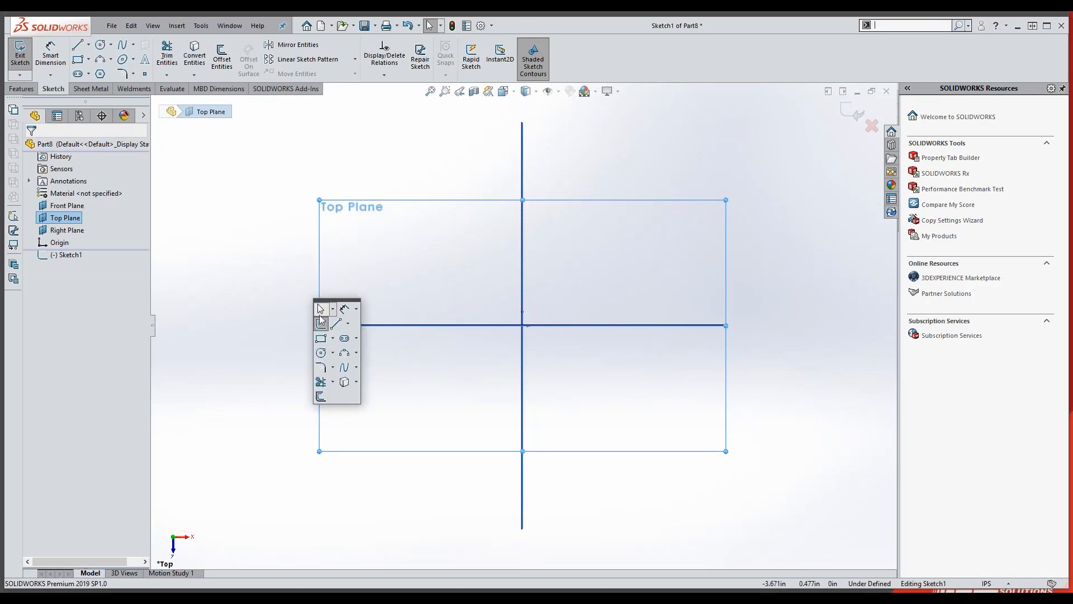
left_click(325, 342)
left_click(296, 250)
left_click(710, 417)
Extrude the rectangle into a solid block from the sketch plane, keeping the proposed settings
right_click(722, 411)
left_click(863, 386)
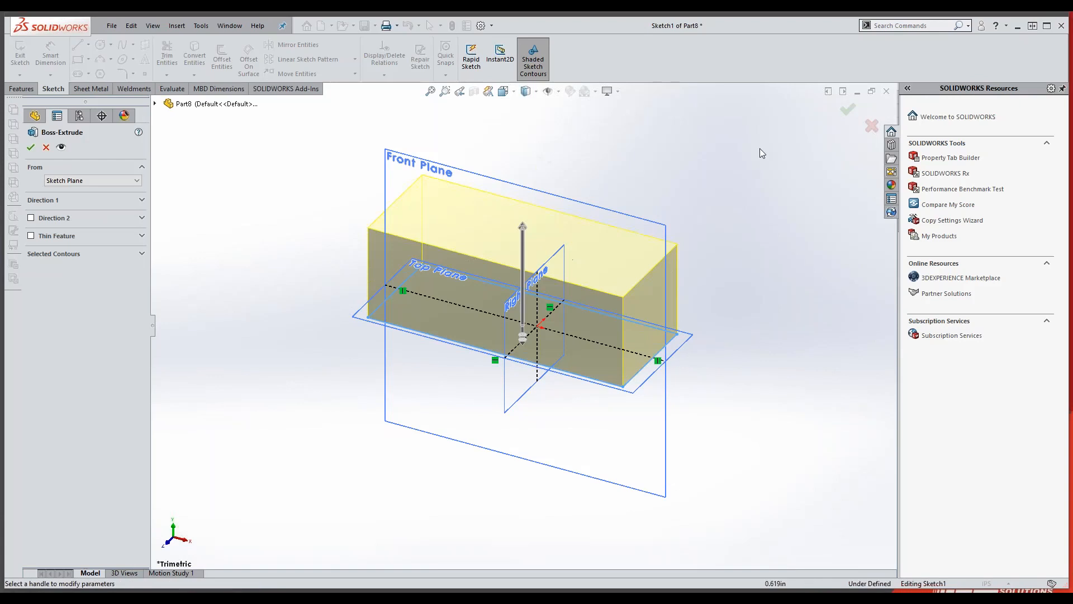
left_click(848, 109)
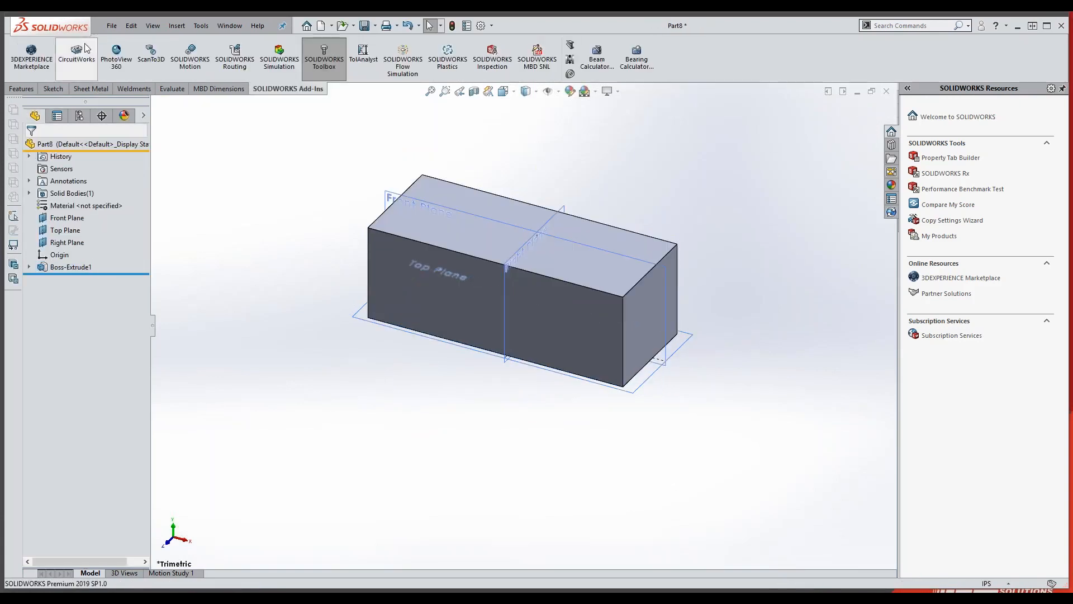
Fill in the custom properties: Number 12345, DESCRIPTION PART, TEST, the engineer's name, and ENGR DATE 8/7/2019
left_click(112, 25)
left_click(138, 332)
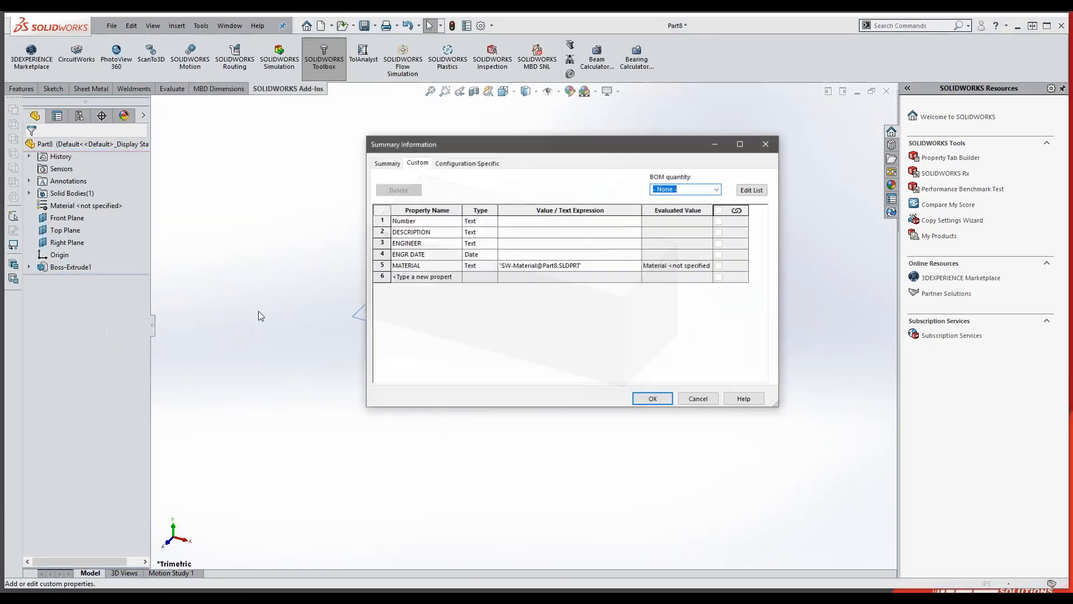
type("12345")
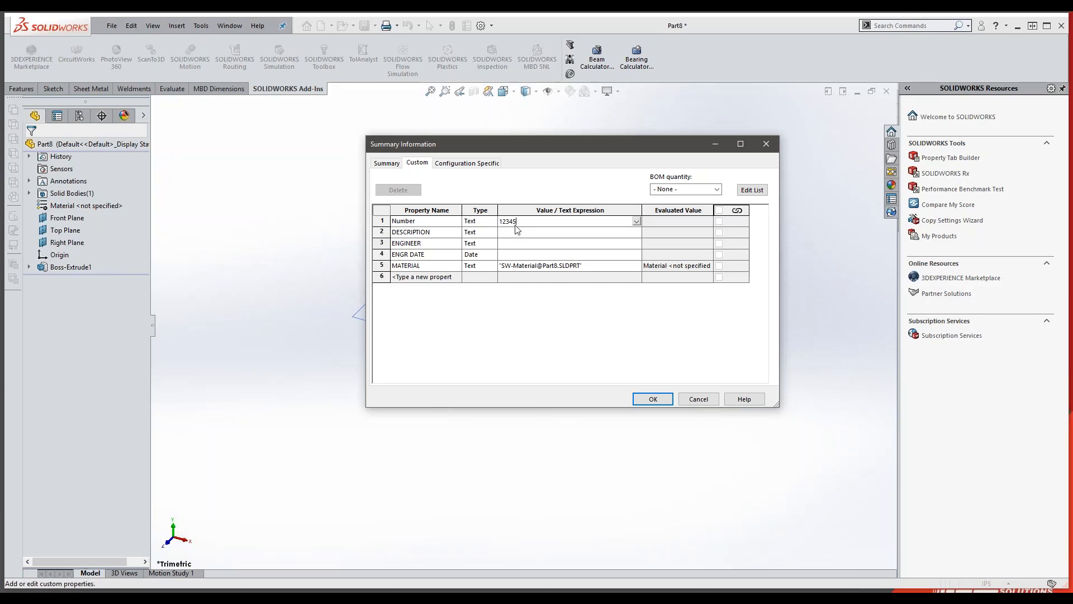
left_click(516, 231)
left_click(514, 244)
left_click(502, 255)
type("8/7/2019")
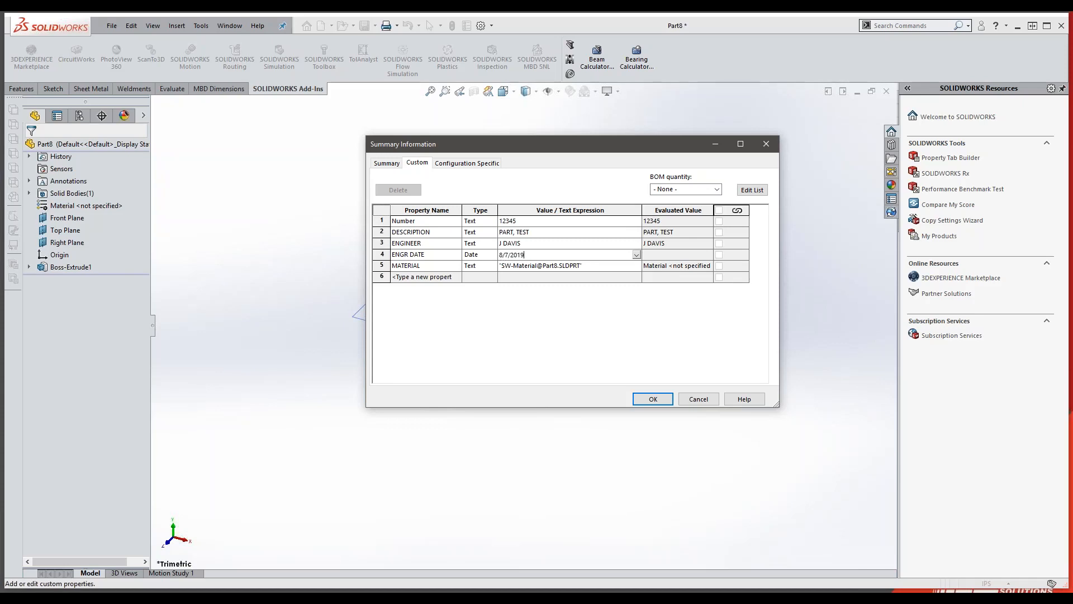
left_click(650, 399)
Assign the ABS PC material to the block and save the part to the Desktop as WEBINAR
right_click(102, 208)
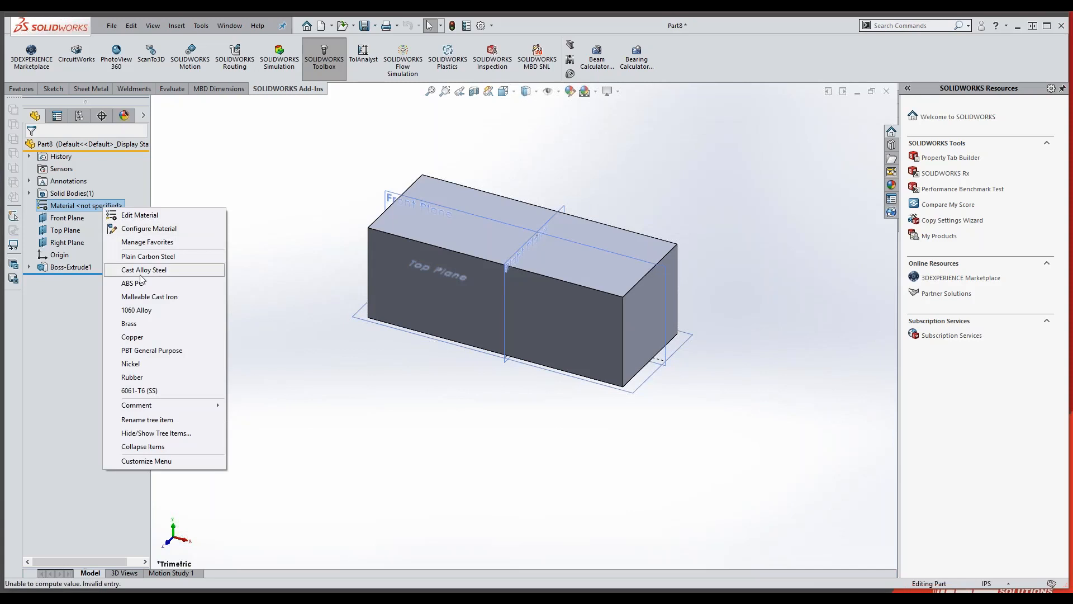
left_click(141, 283)
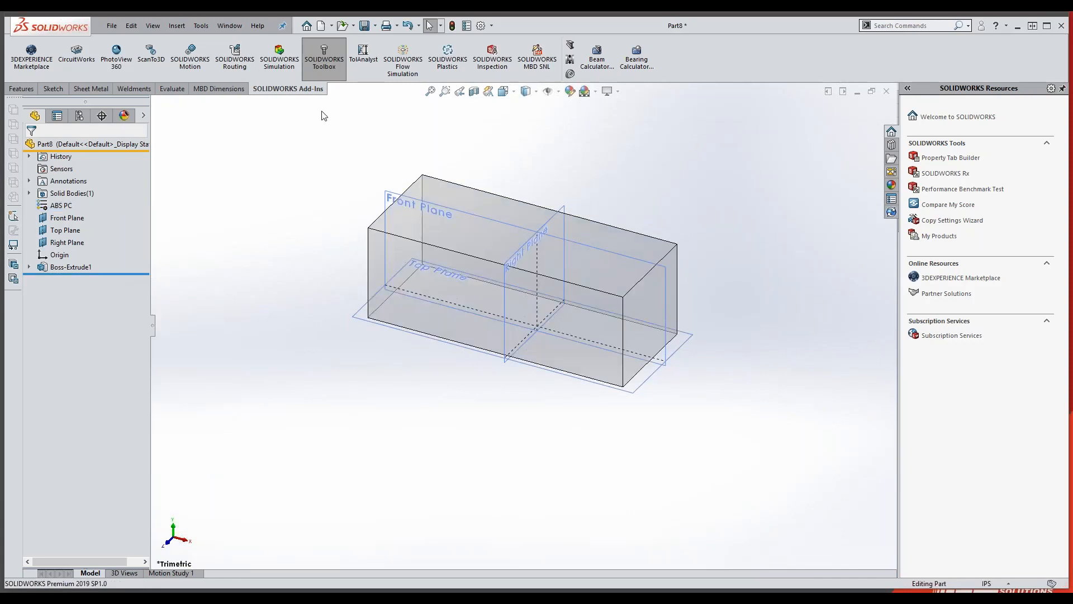
left_click(364, 25)
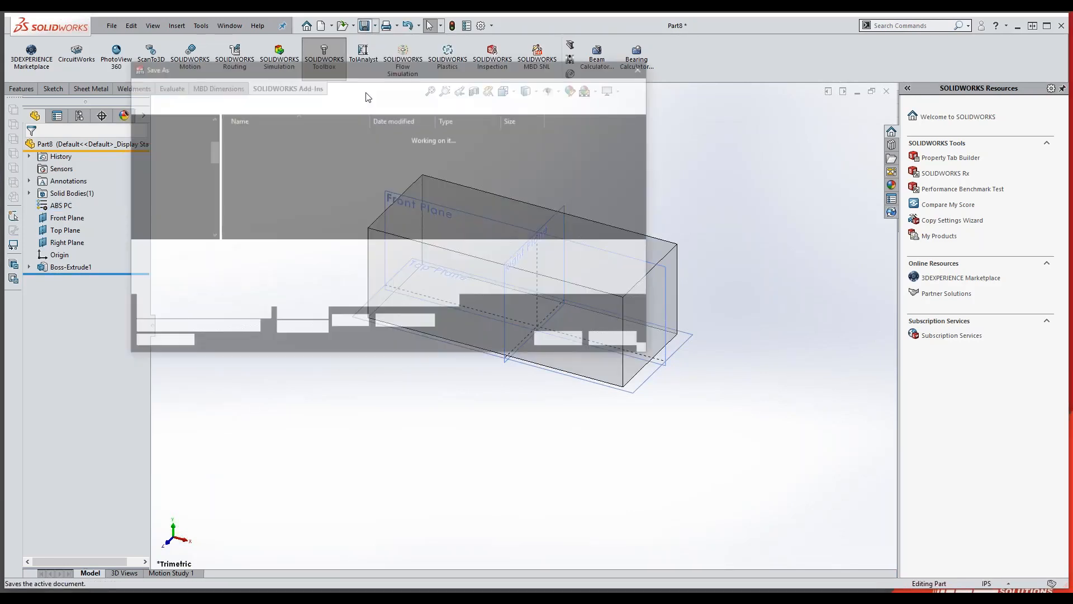
left_click(167, 151)
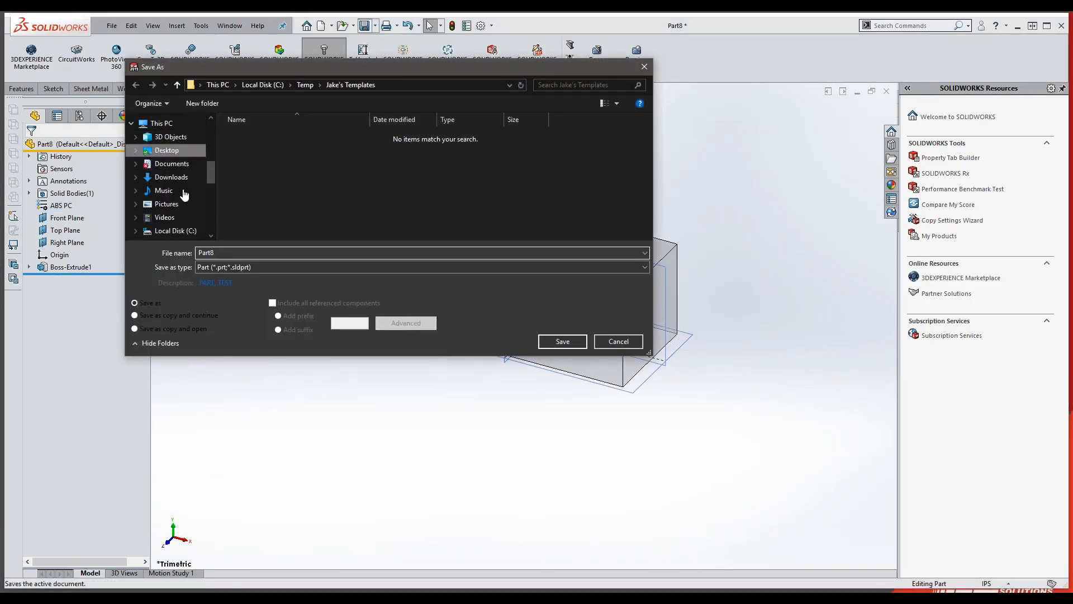
type("W")
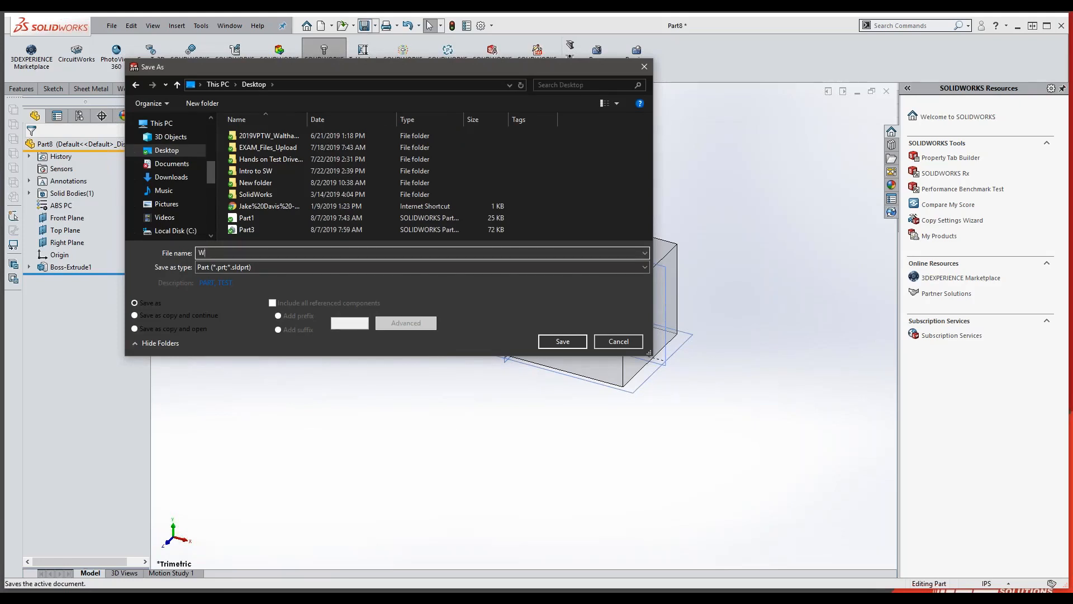
type("EBINAR")
key("Return")
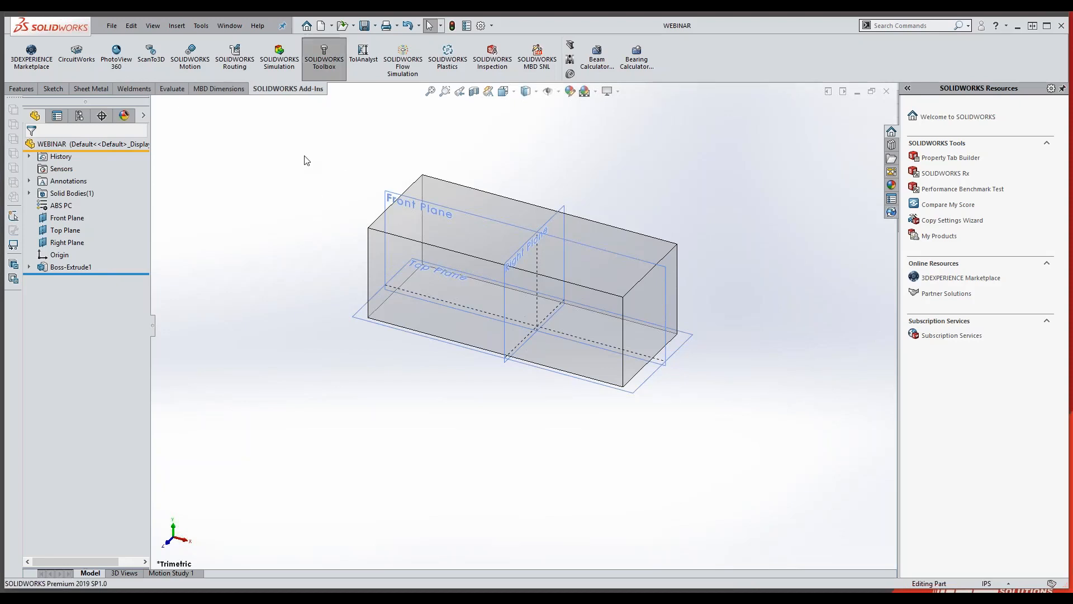
Make a drawing from the WEBINAR part and place its Dimetric view near the middle of the sheet
left_click(332, 25)
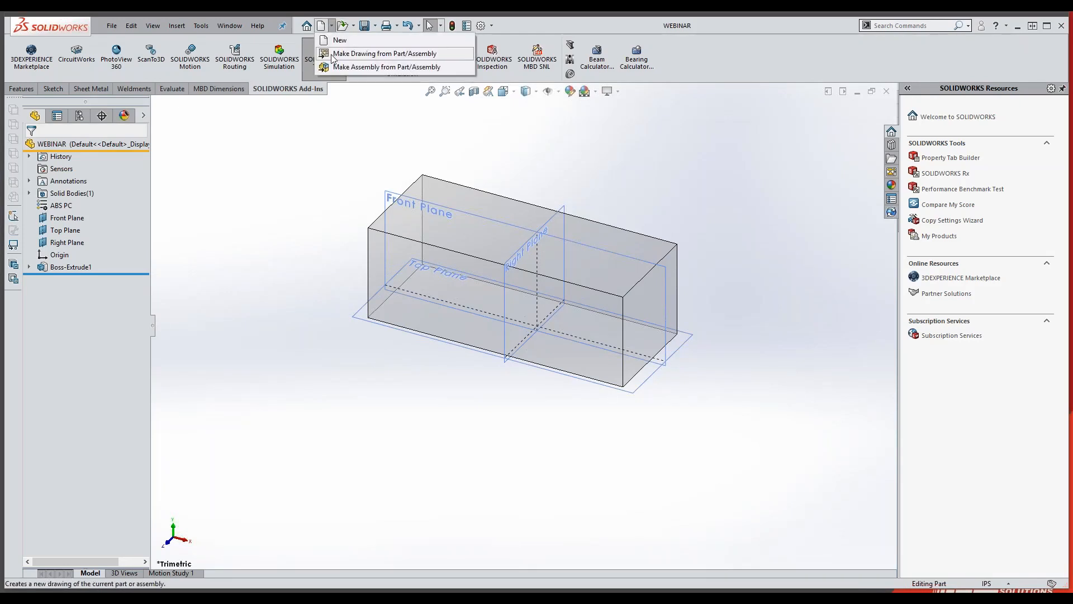
left_click(333, 53)
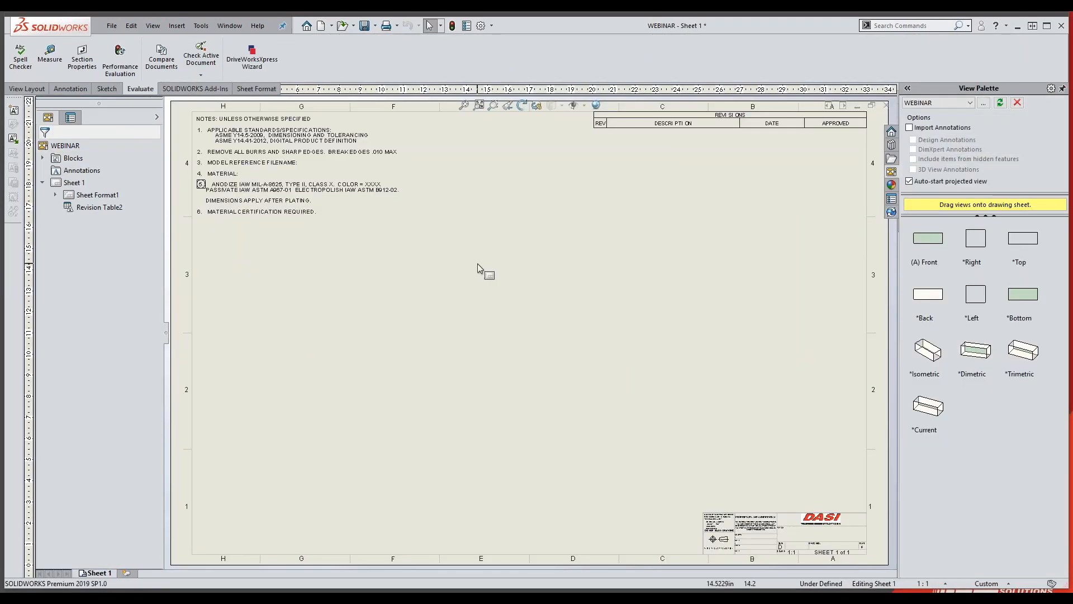
left_click(332, 26)
left_click(513, 66)
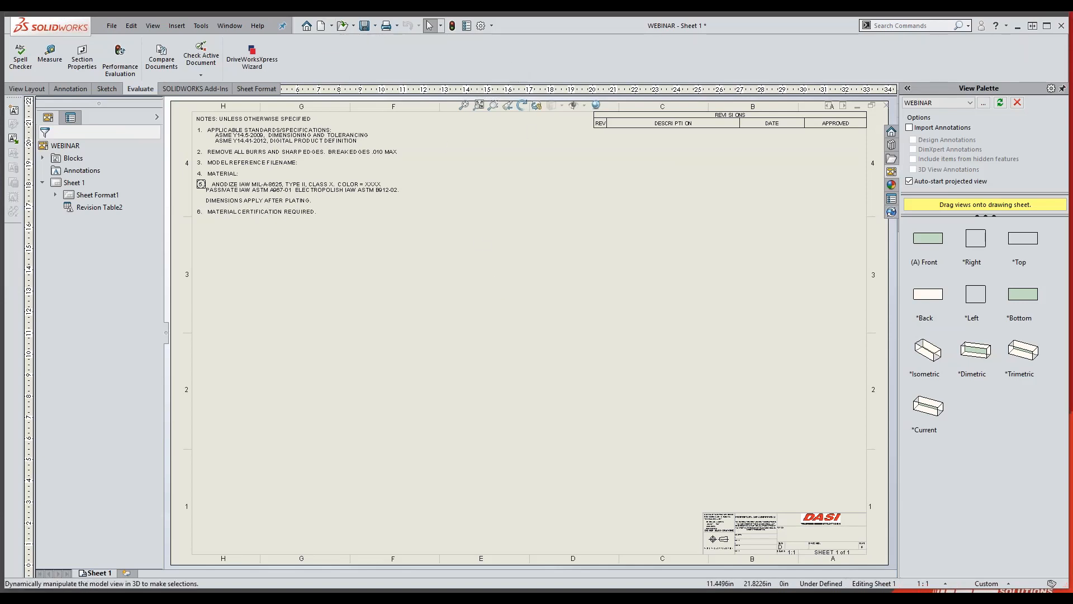
left_click_drag(992, 359, 520, 367)
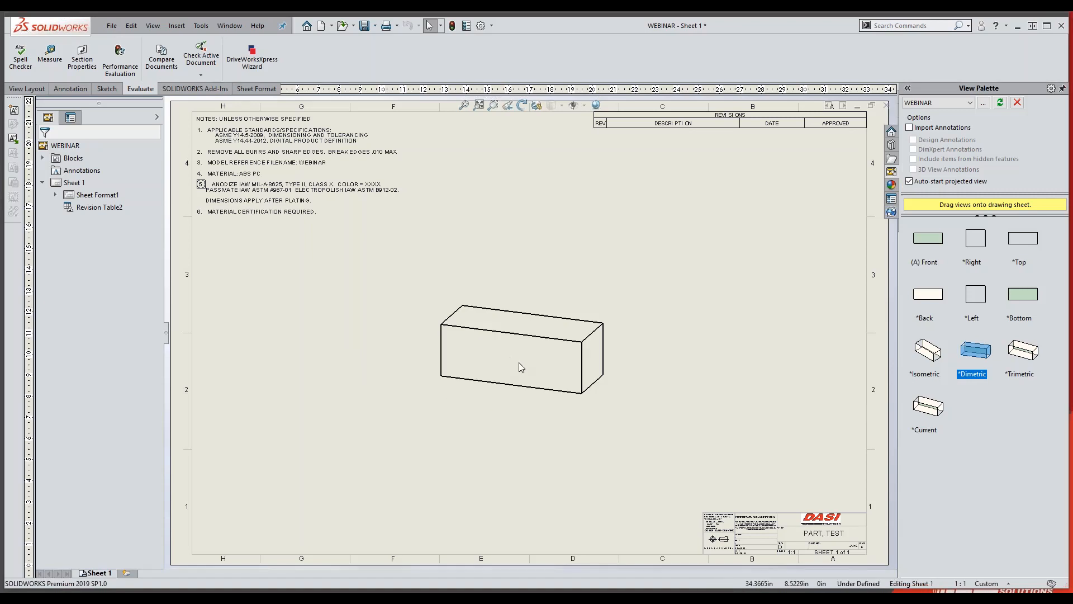
Accept the placed Dimetric view and examine the title block and the general notes on the sheet
left_click(45, 150)
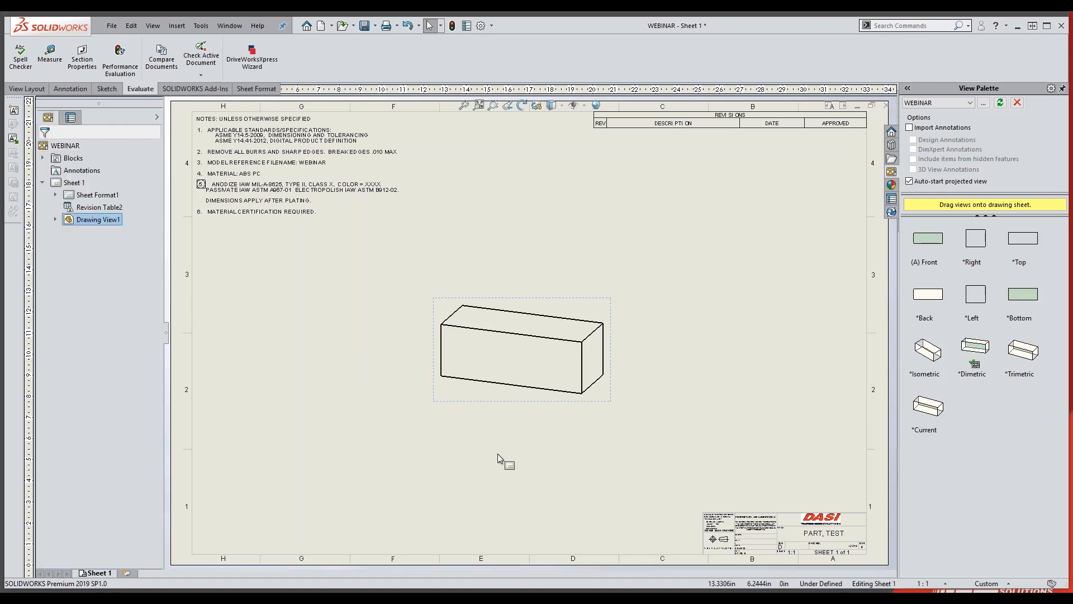
scroll(840, 556, "down", 6)
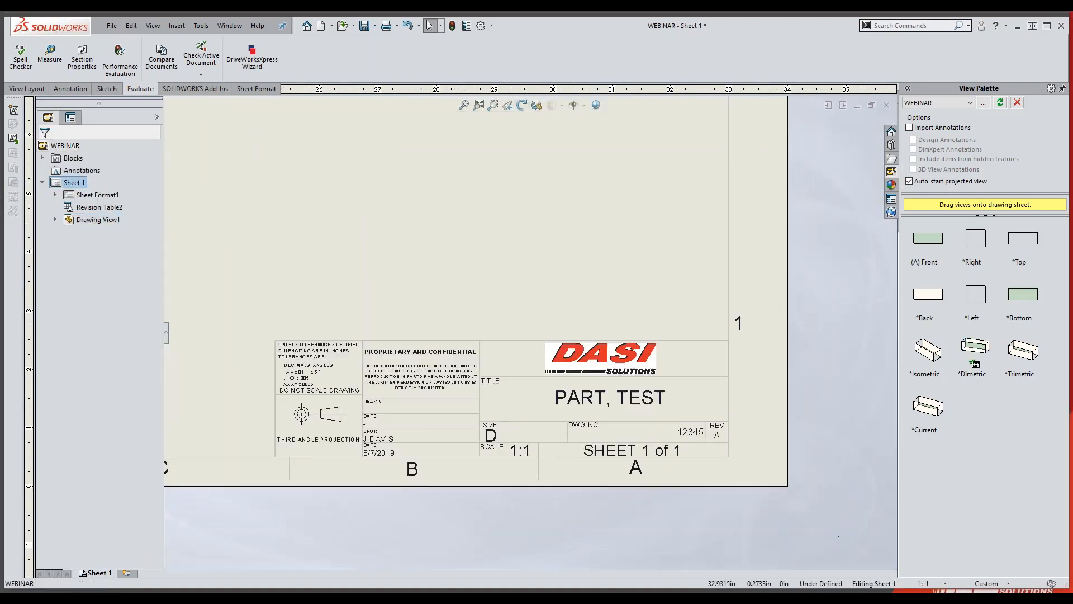
scroll(470, 425, "down", 1)
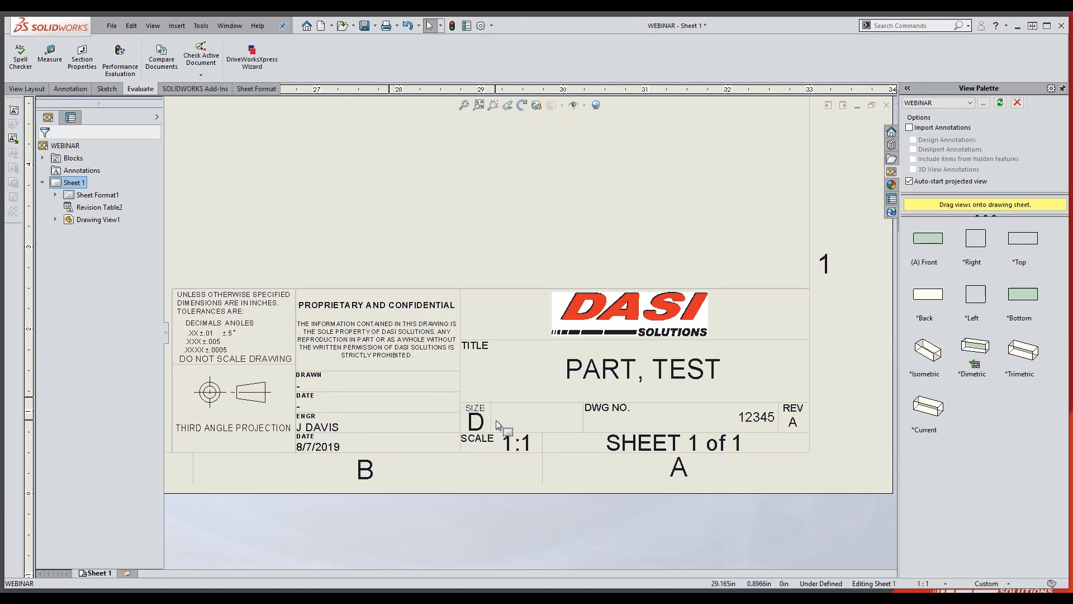
scroll(497, 425, "up", 10)
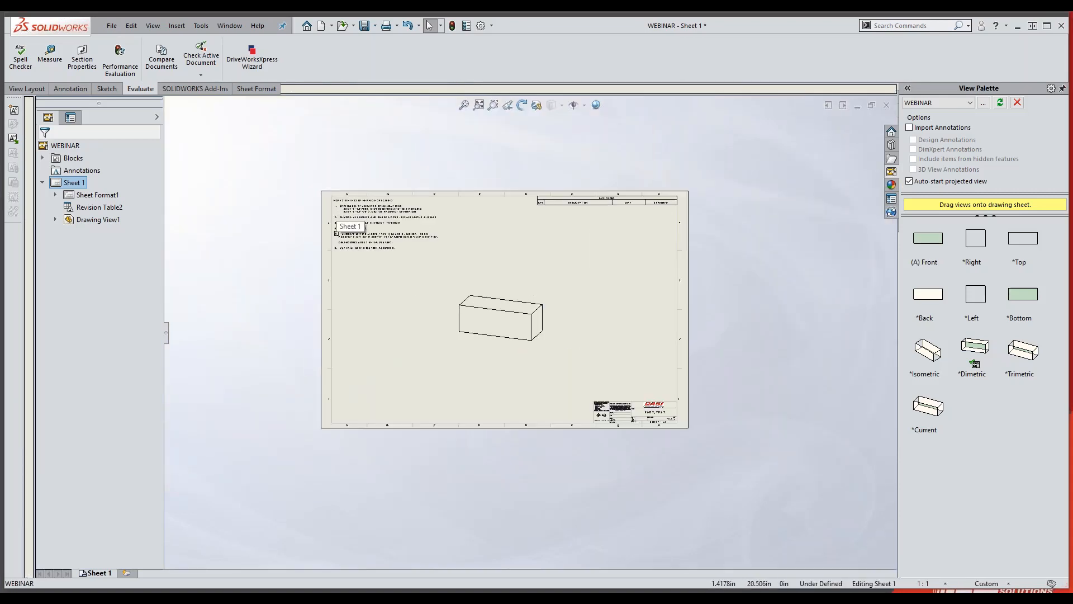
scroll(339, 215, "down", 6)
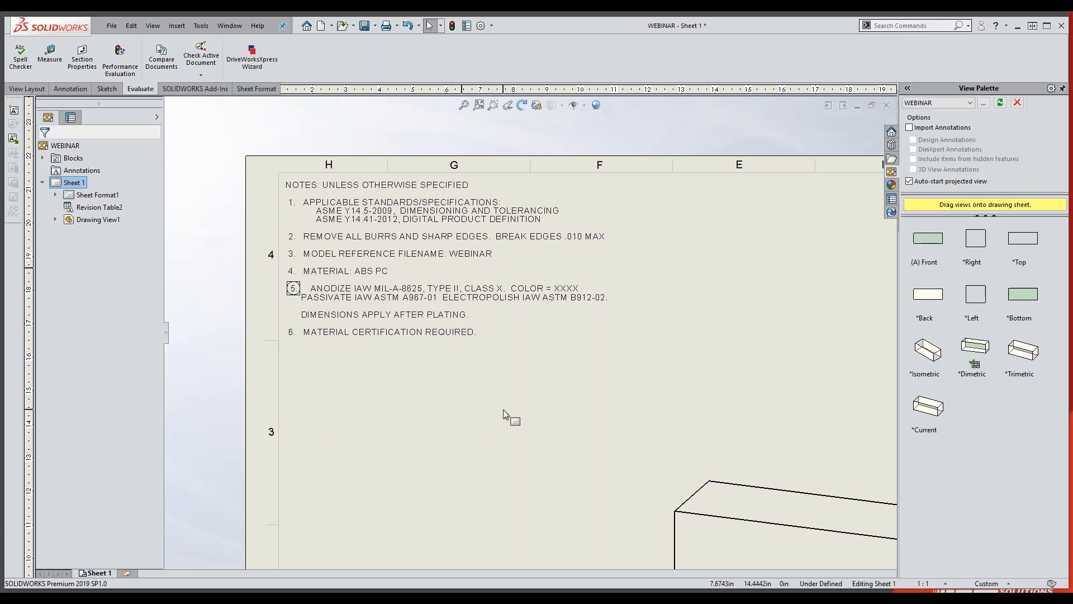
key("f")
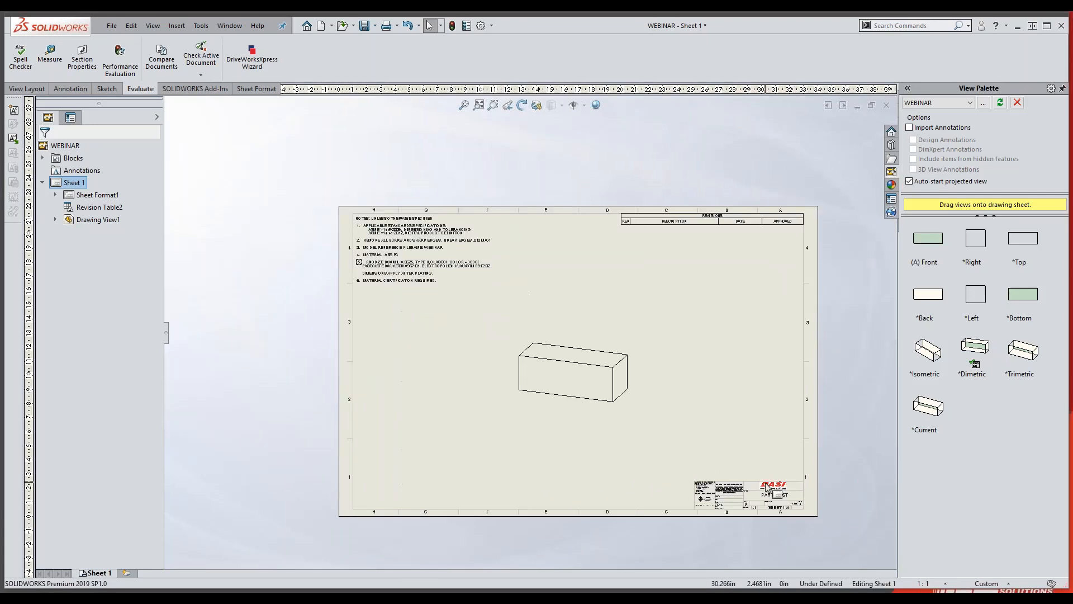
scroll(767, 488, "down", 2)
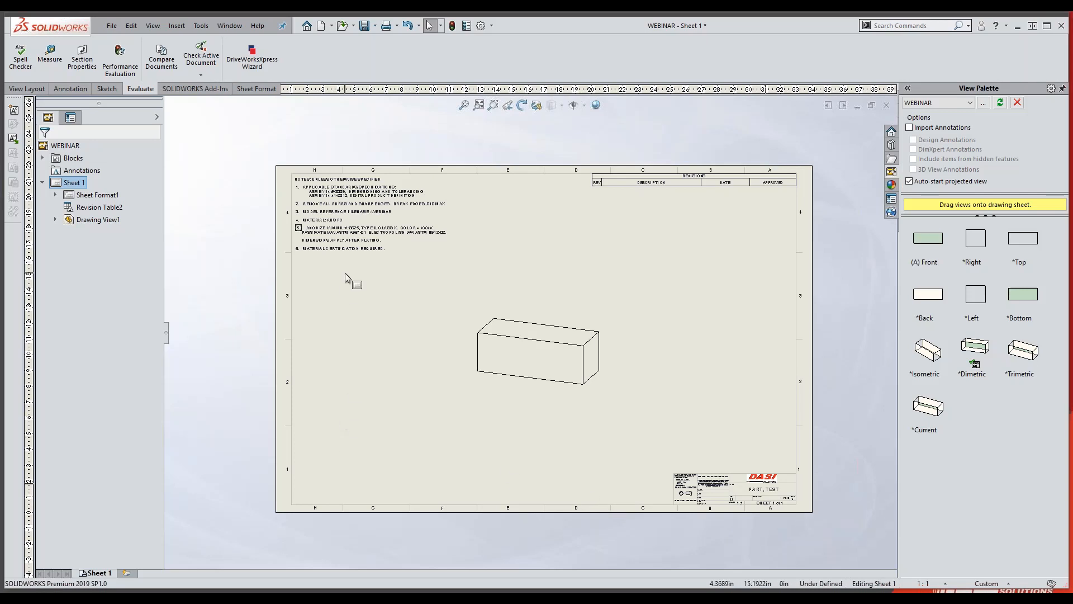
Review the drawing's document properties for the overall drafting standard, leaving the options as they are
left_click(481, 25)
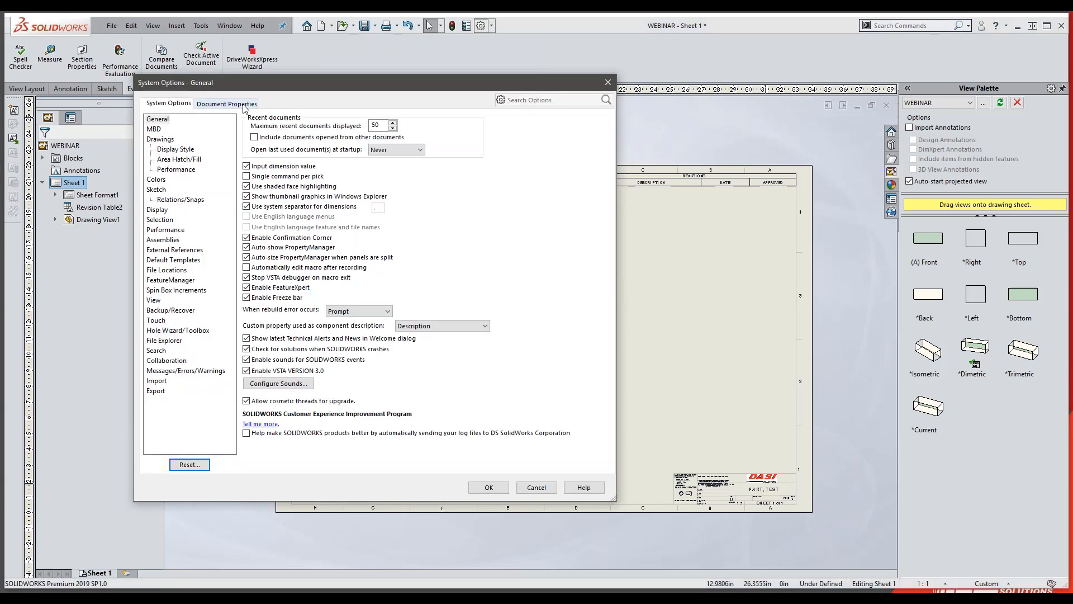
left_click(244, 106)
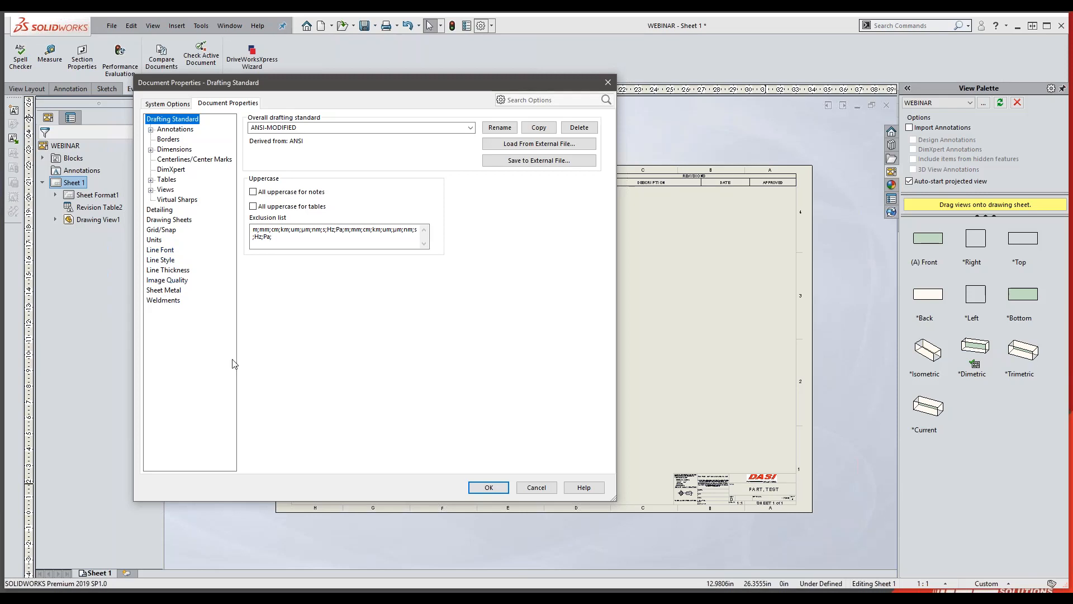
left_click(484, 487)
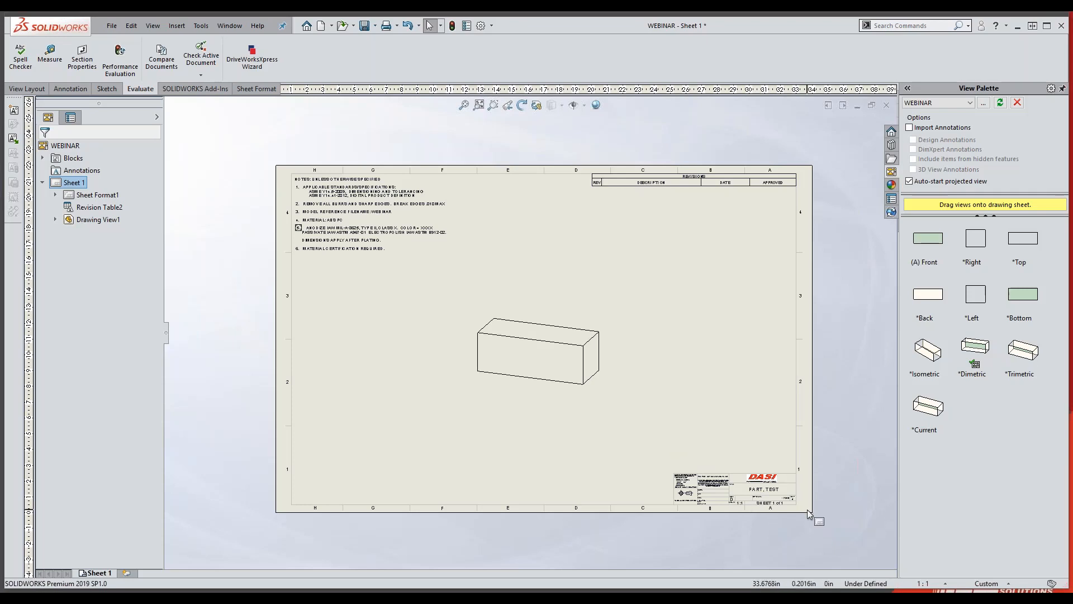
Switch Sheet 1 of the drawing to sheet format editing
scroll(808, 509, "down", 2)
scroll(808, 505, "down", 4)
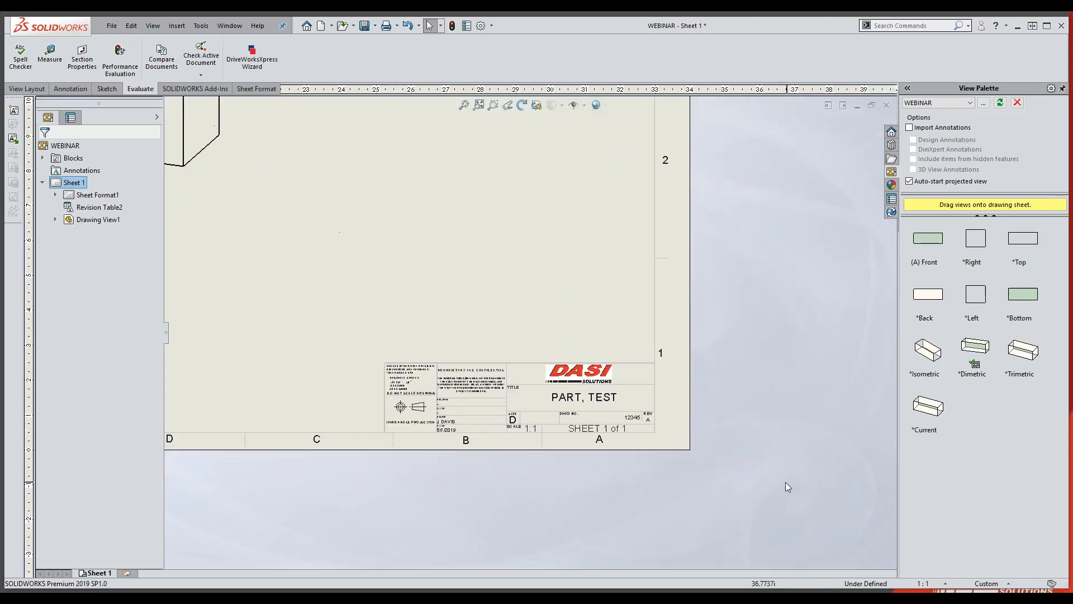
scroll(491, 413, "down", 3)
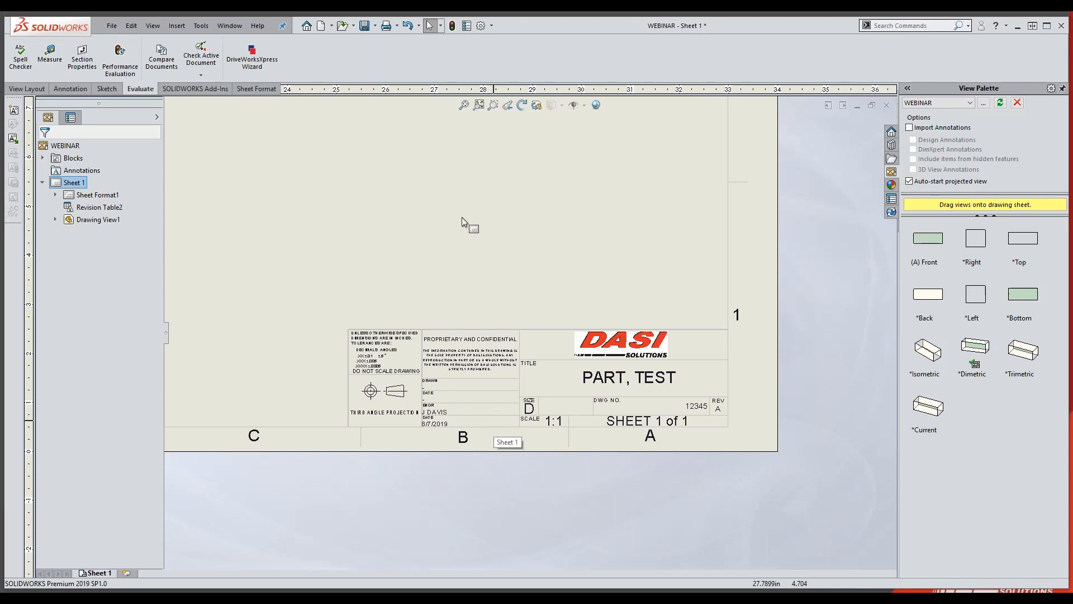
right_click(425, 252)
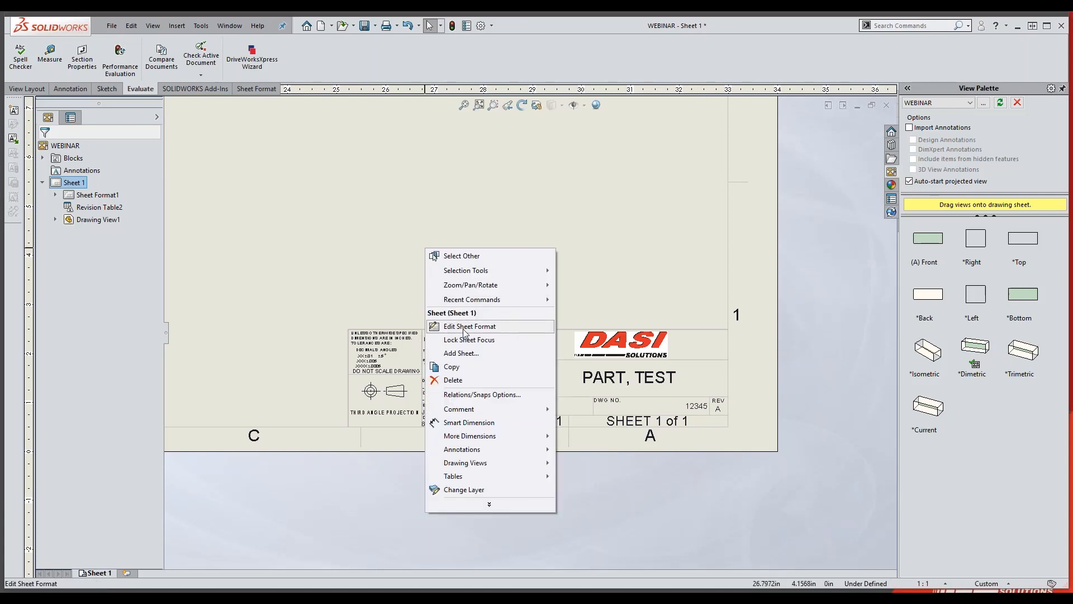
left_click(350, 306)
scroll(350, 306, "up", 5)
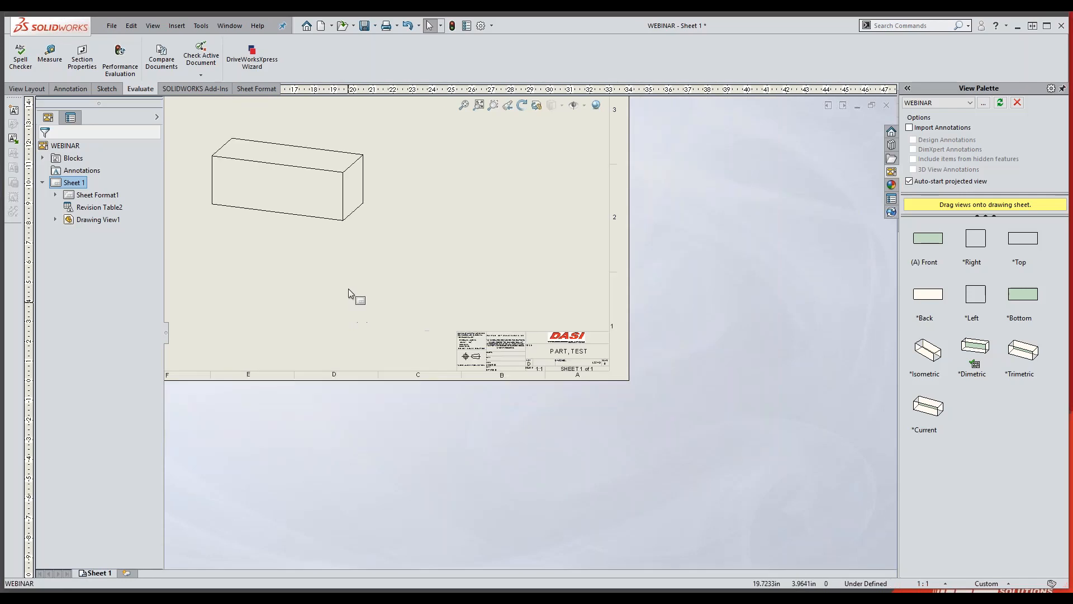
left_click(336, 208)
right_click(331, 206)
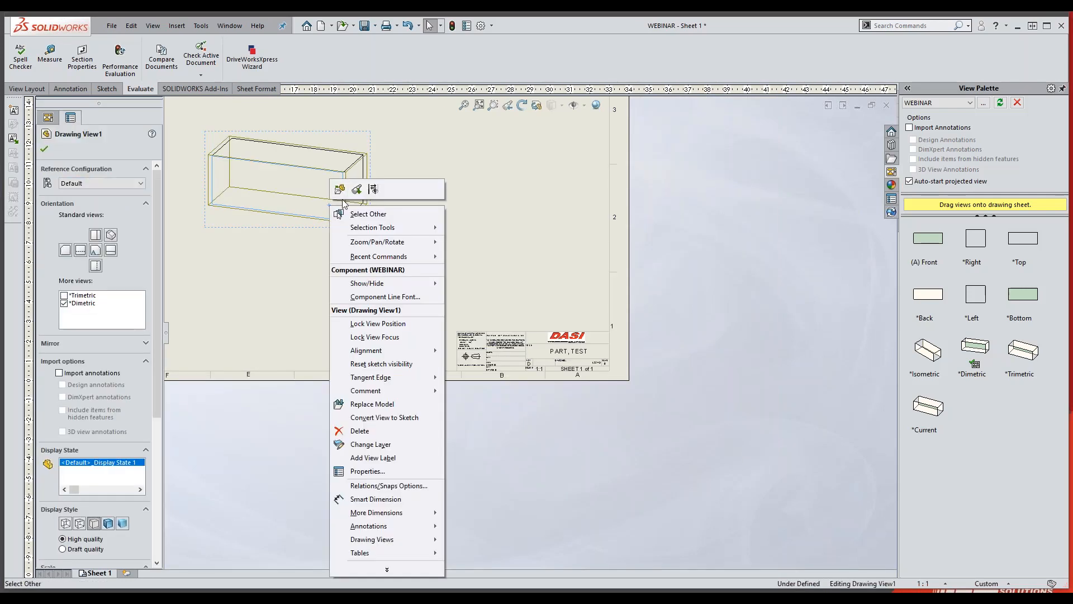
left_click(301, 260)
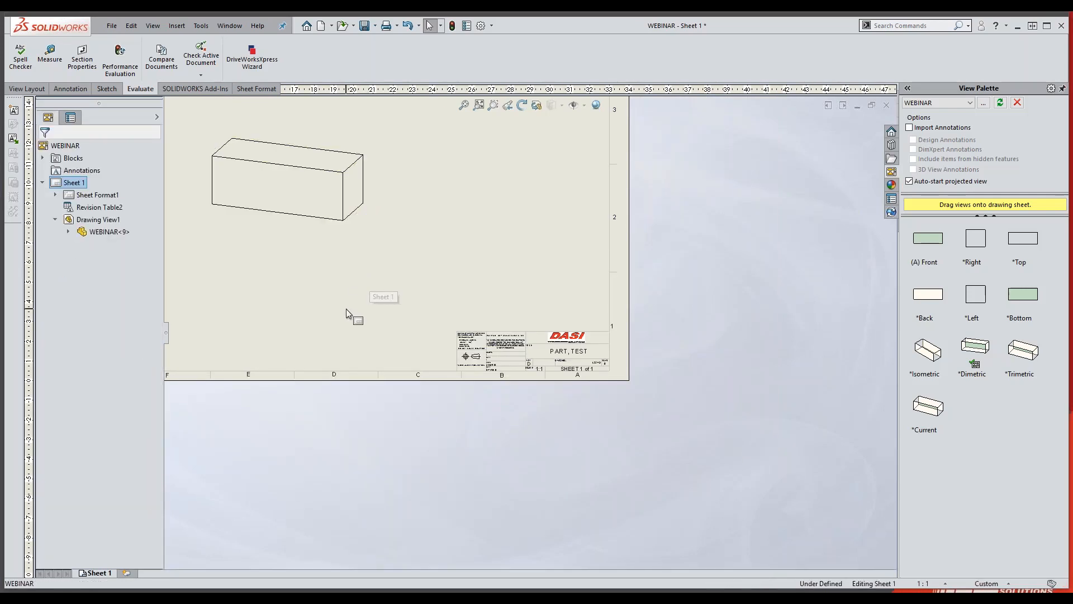
right_click(324, 297)
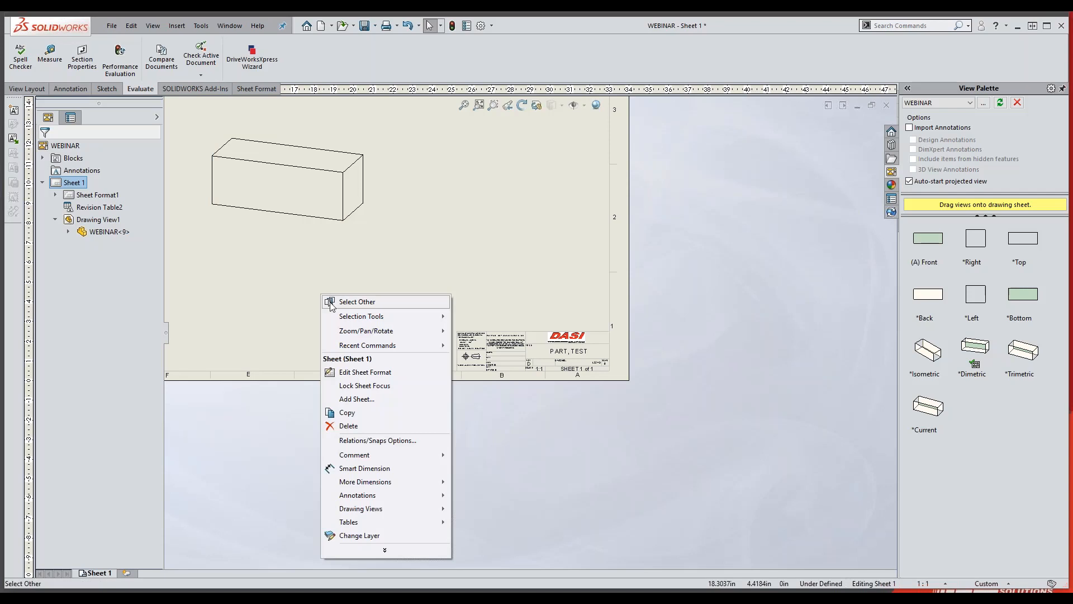
left_click(359, 372)
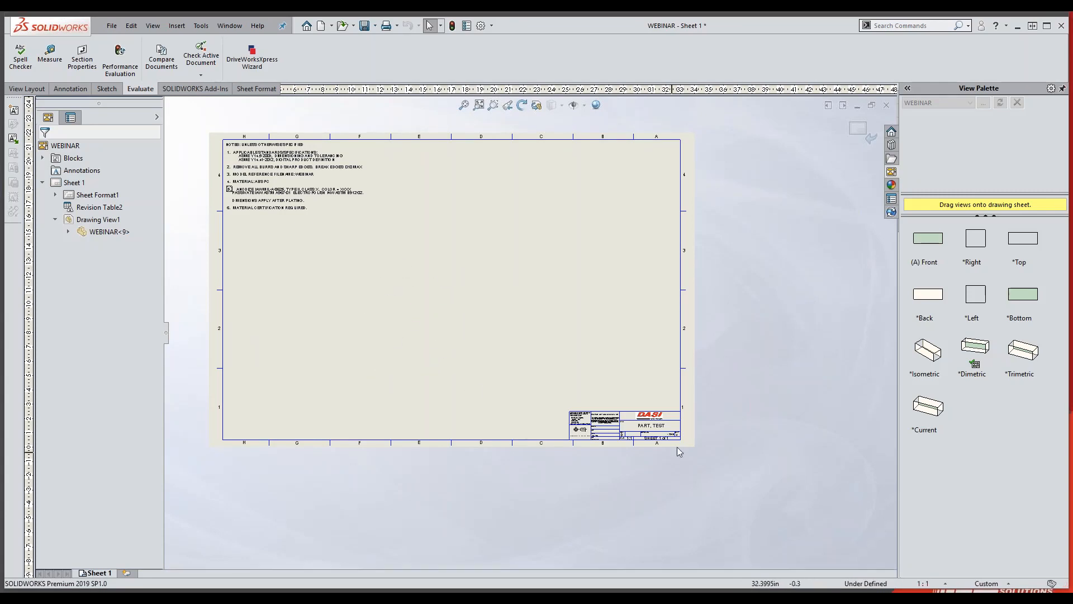
Select the title note in the title block and look through its text format, leader, border and wordwrap settings
scroll(679, 456, "down", 3)
scroll(592, 416, "down", 3)
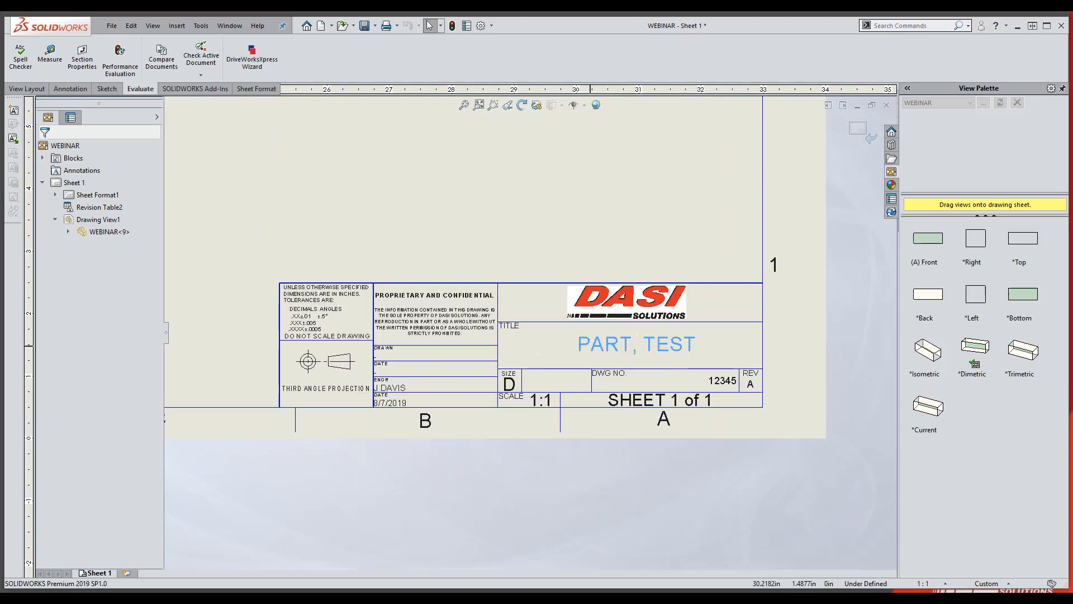
double_click(592, 349)
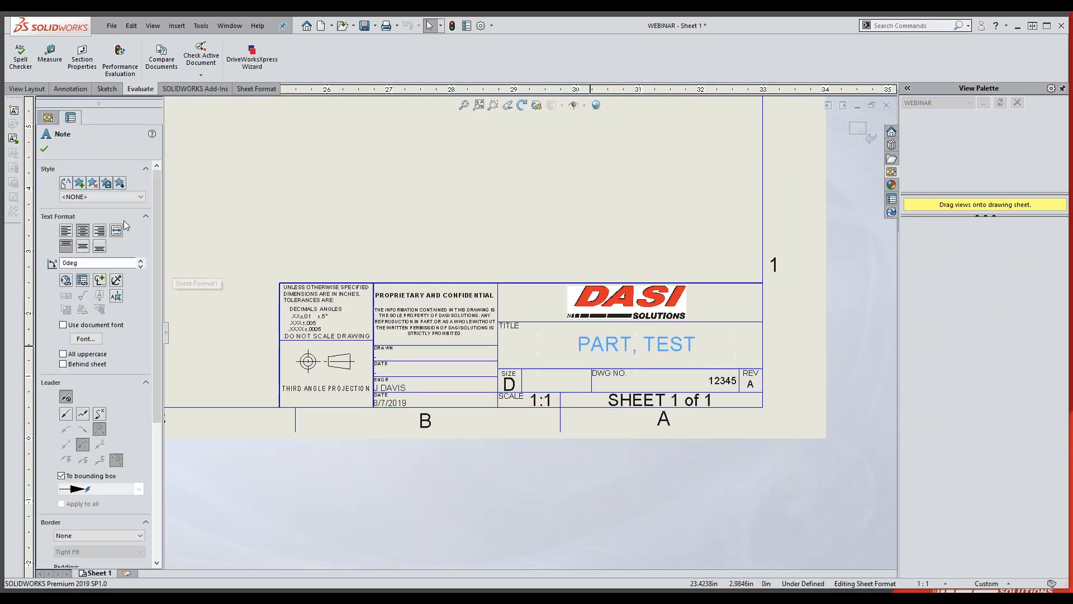
scroll(110, 437, "down", 5)
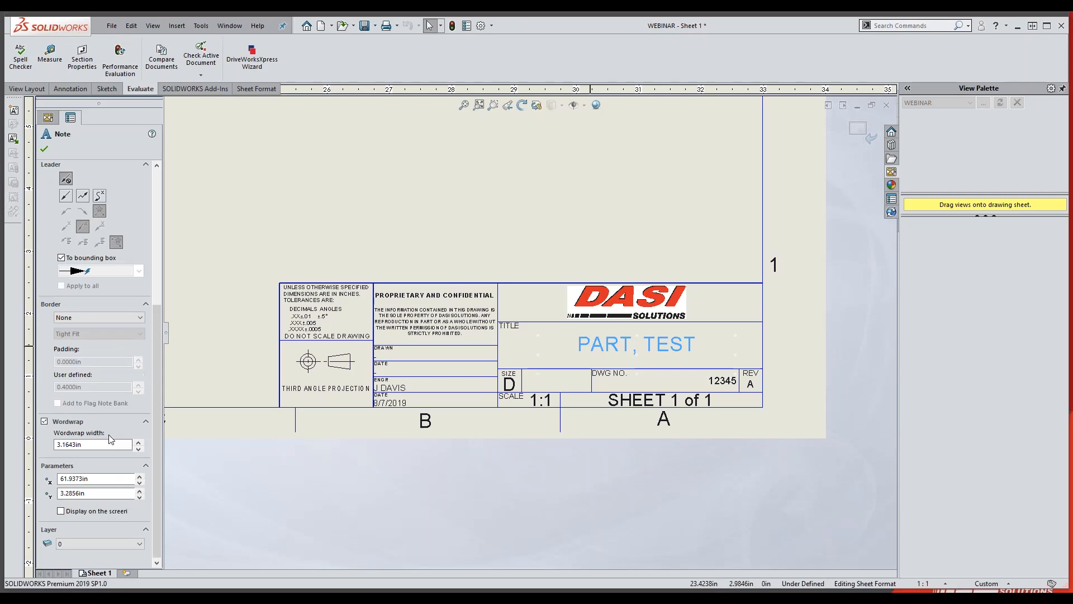
scroll(110, 437, "up", 5)
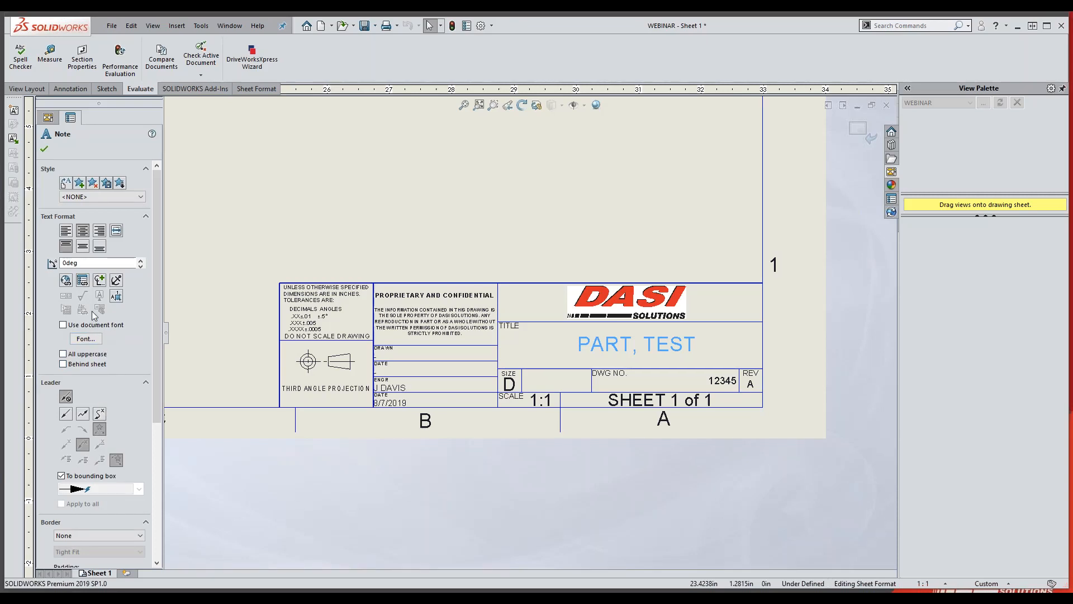
Start linking the title note to a property, using the model found here from the drawing view specified in Sheet Properties
left_click(82, 283)
left_click(83, 283)
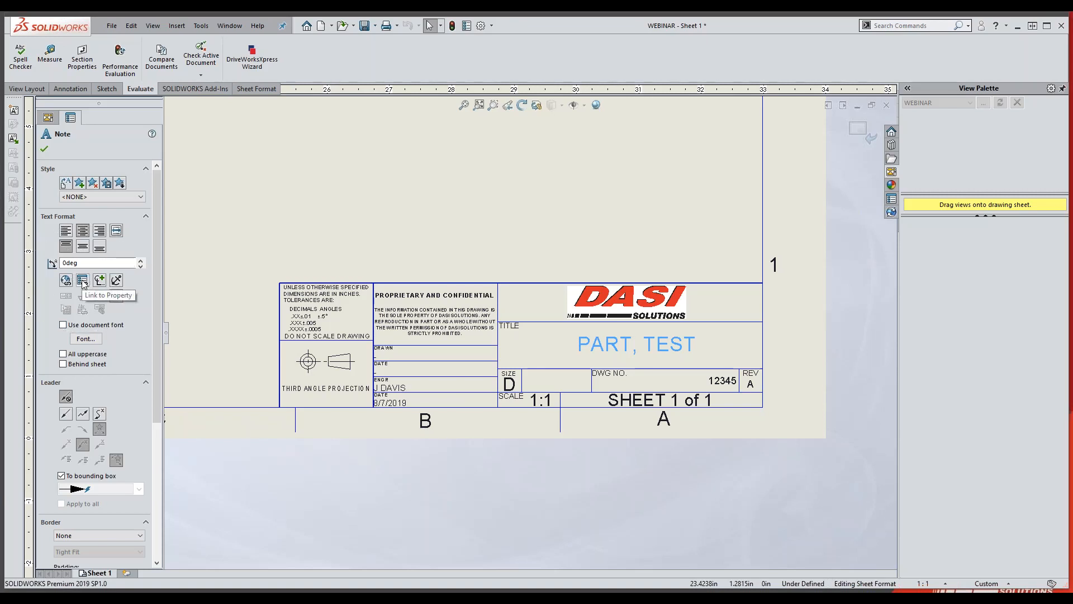
left_click(83, 282)
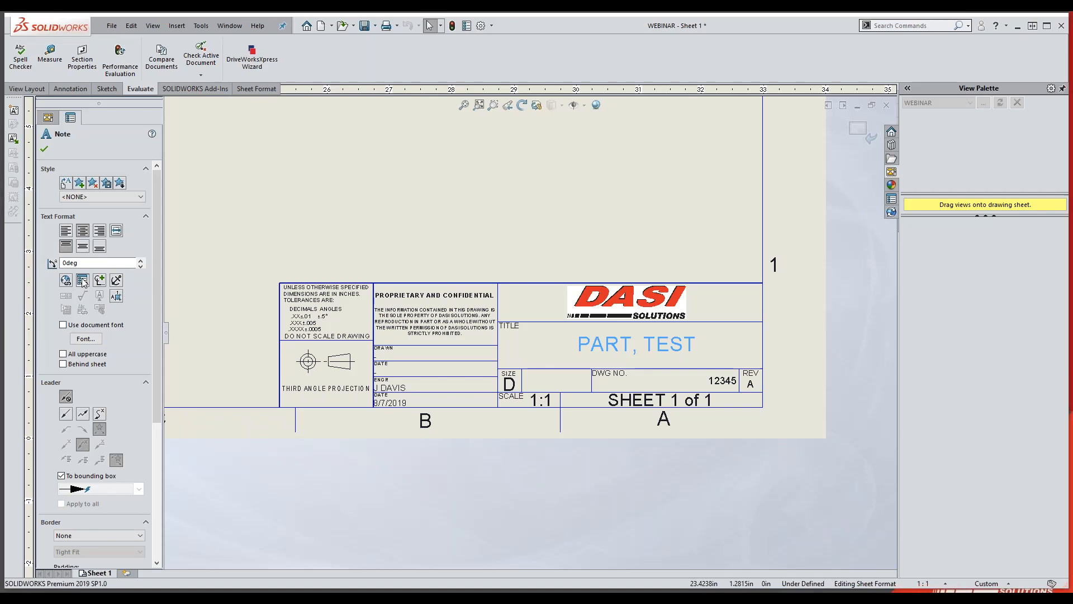
left_click_drag(196, 233, 525, 212)
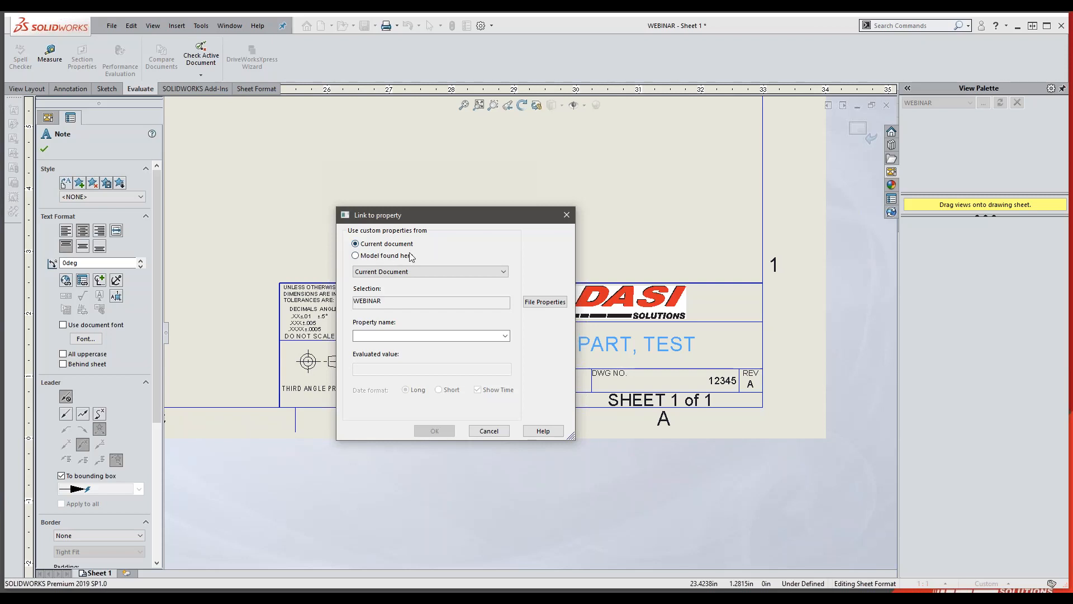
left_click(379, 257)
left_click(419, 272)
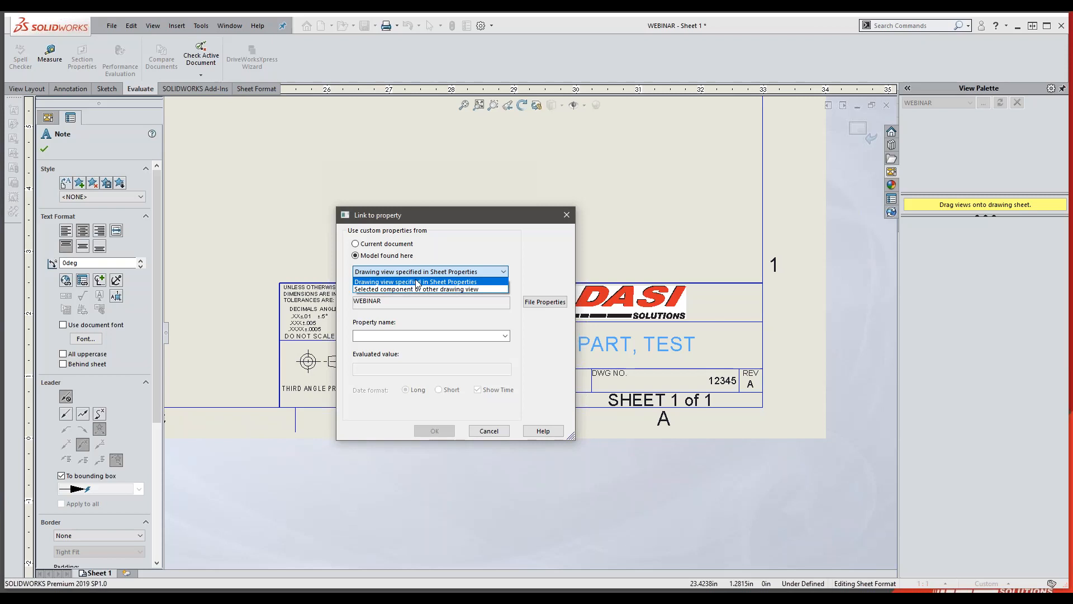
left_click(416, 282)
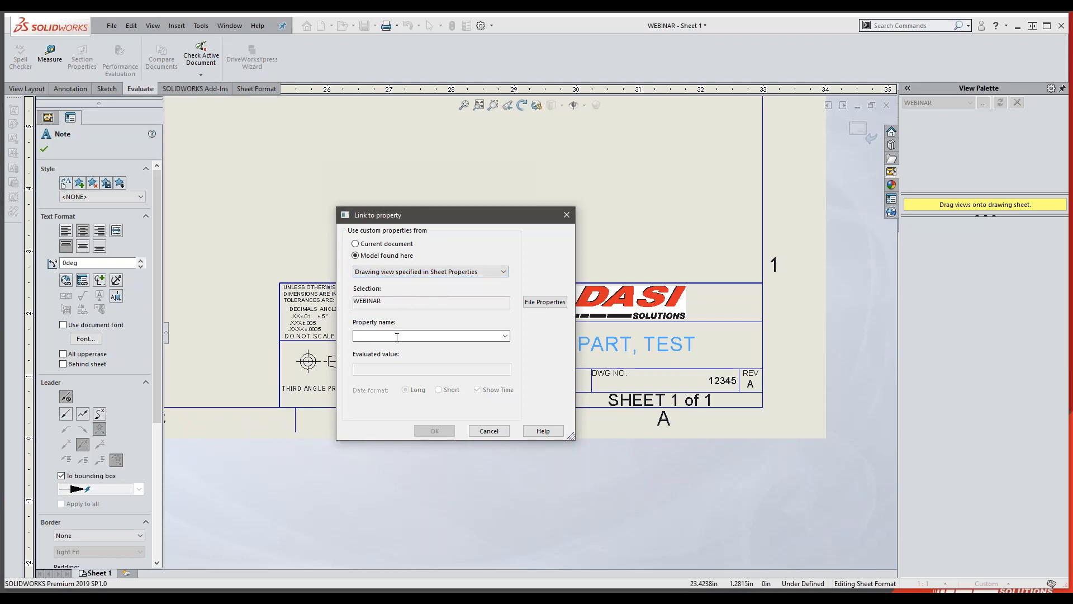
Examine the property names available for linking and the custom properties stored in the WEBINAR part's file properties
left_click(506, 336)
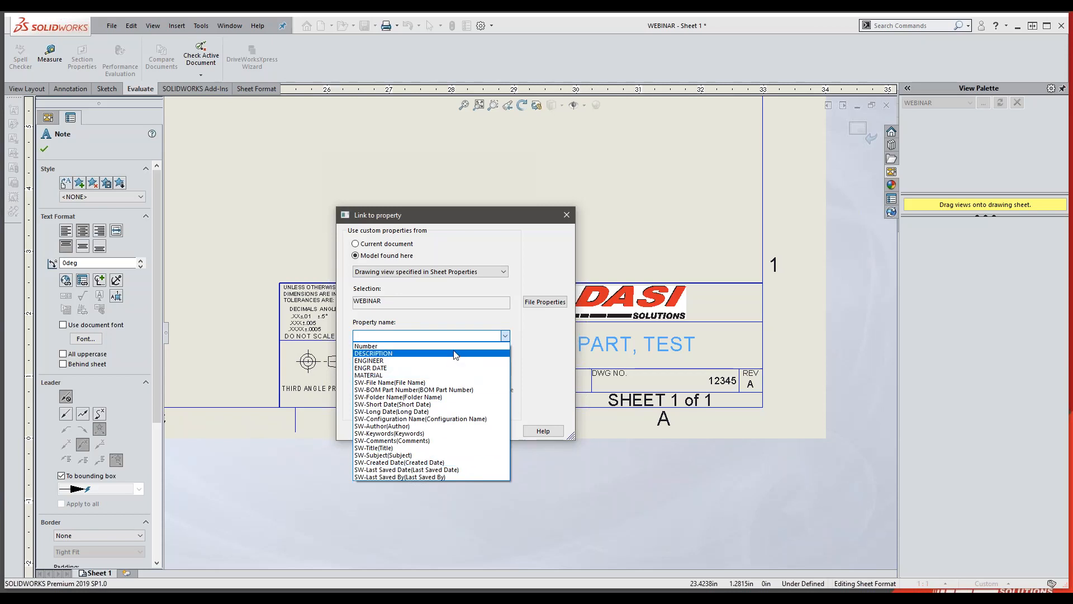
left_click(463, 319)
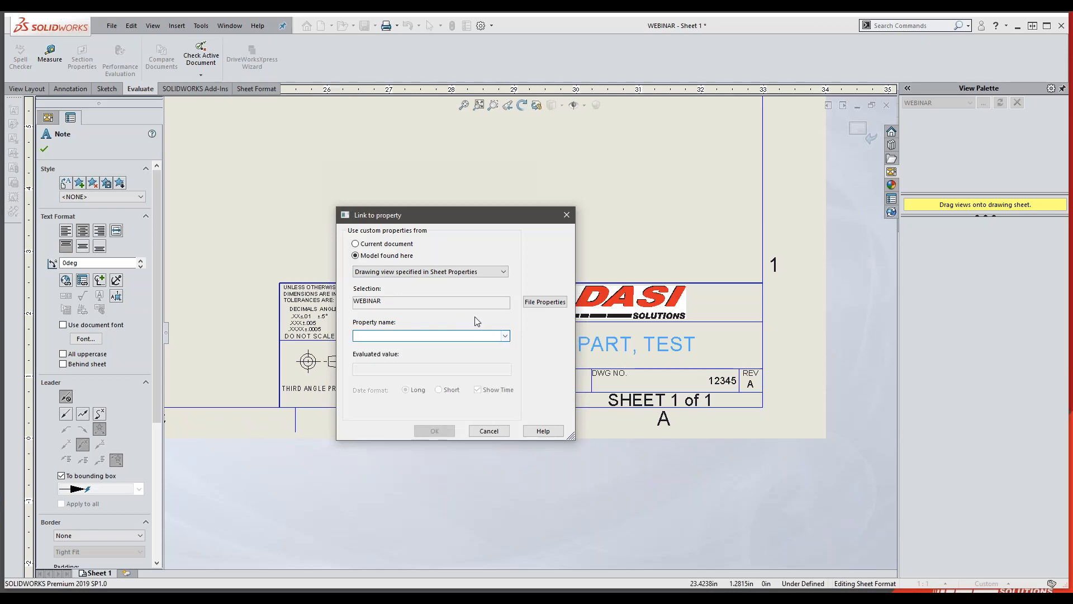
left_click(557, 302)
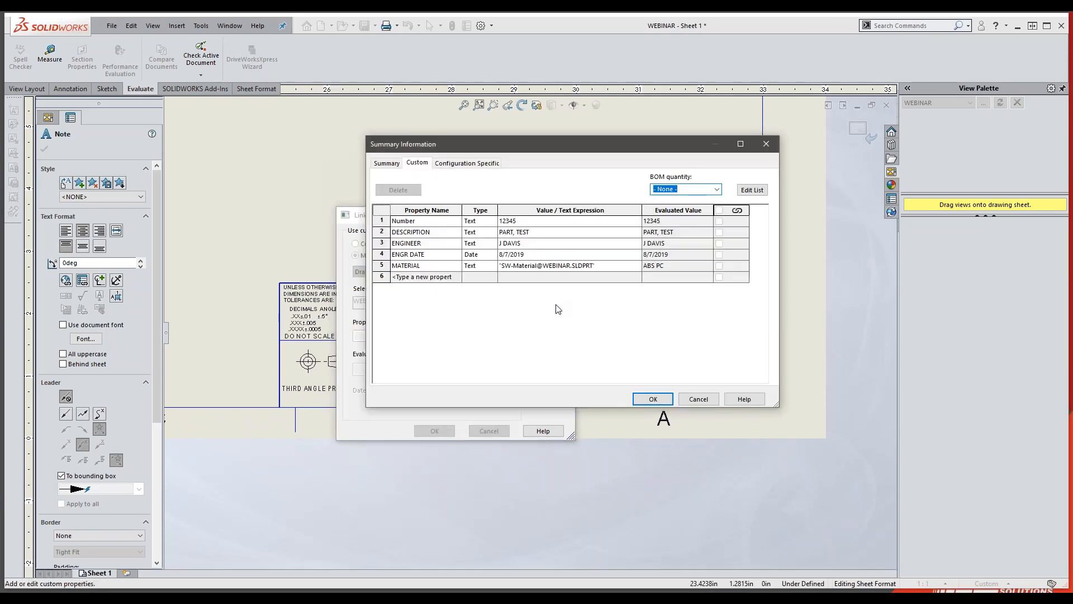
left_click(442, 277)
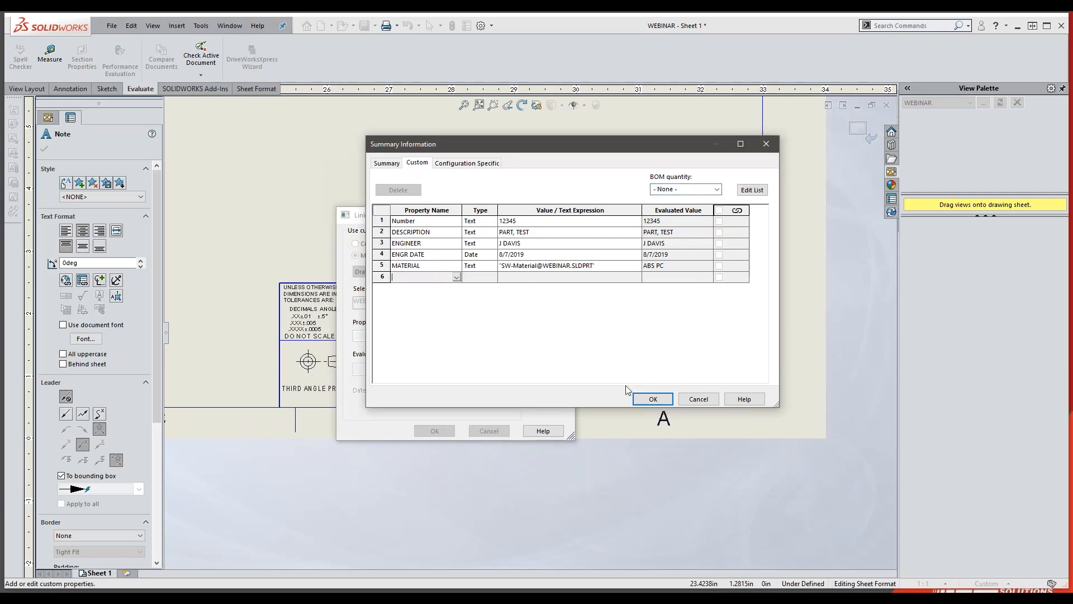
left_click(697, 399)
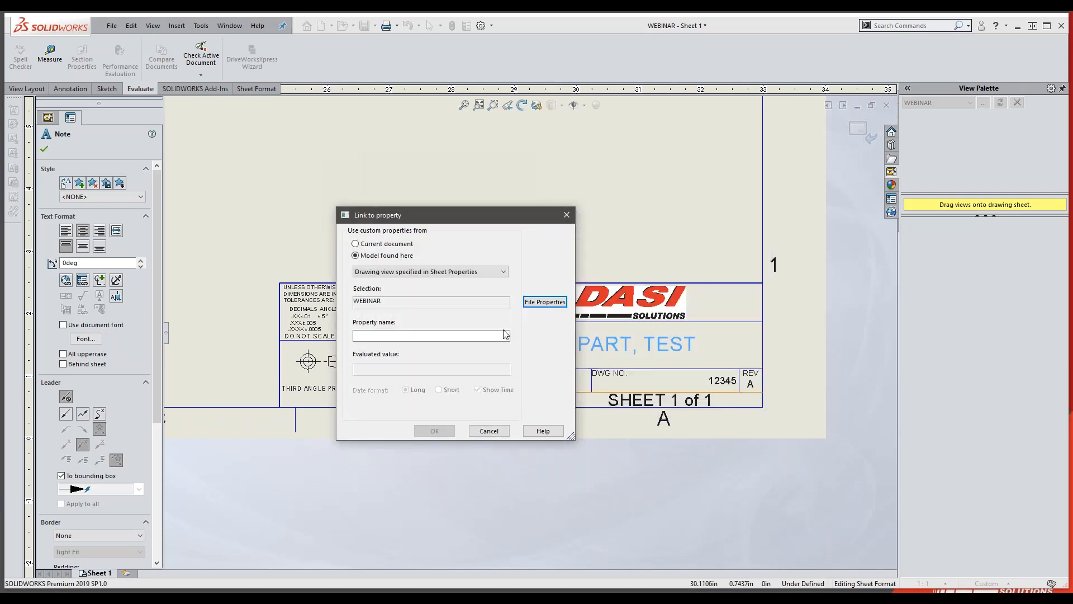
left_click(476, 337)
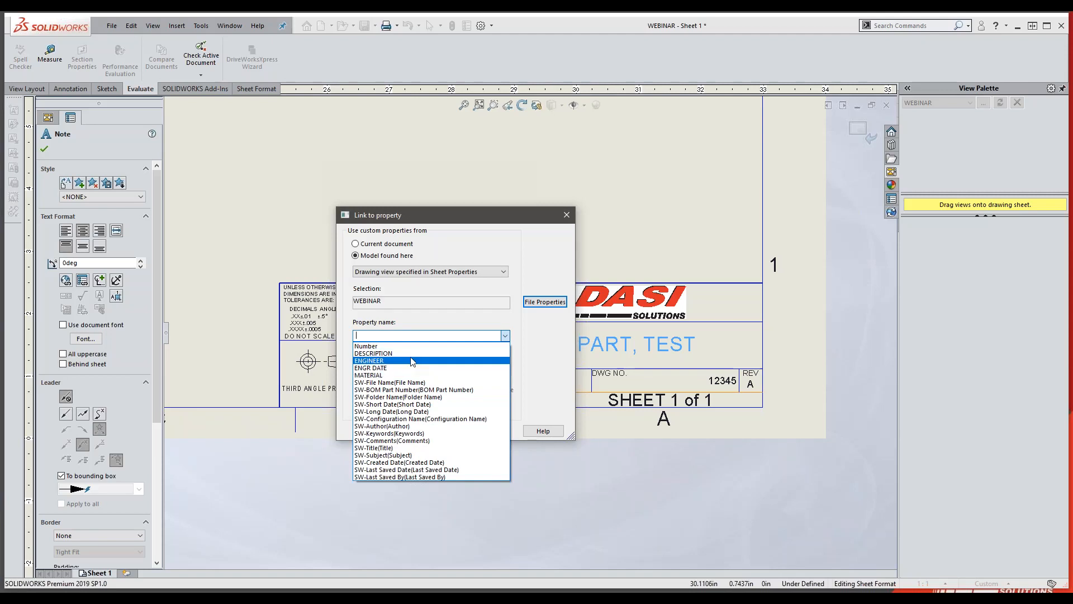
left_click(533, 397)
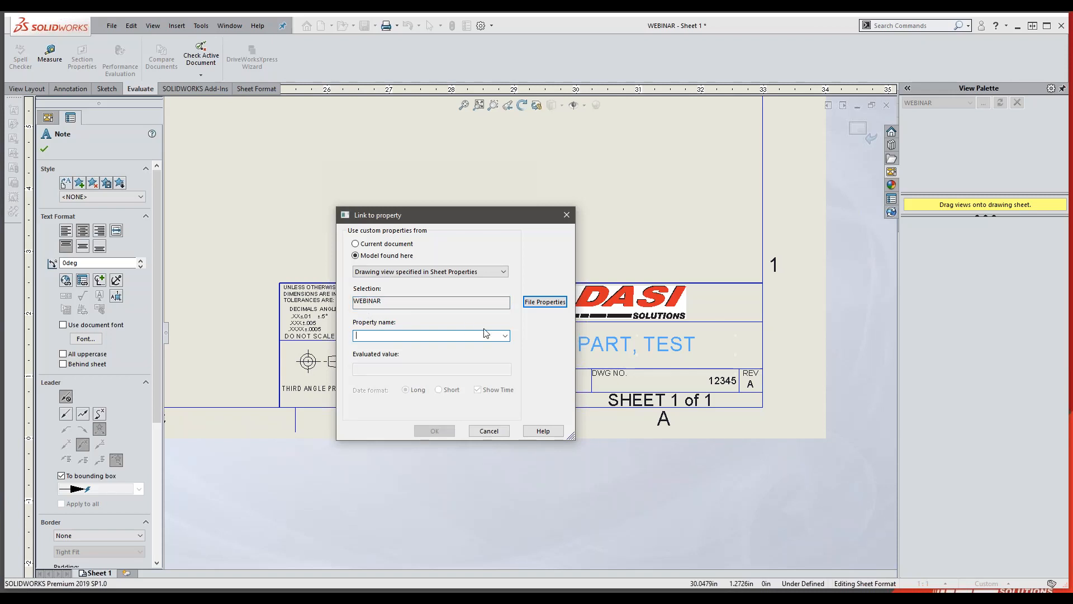
left_click(506, 335)
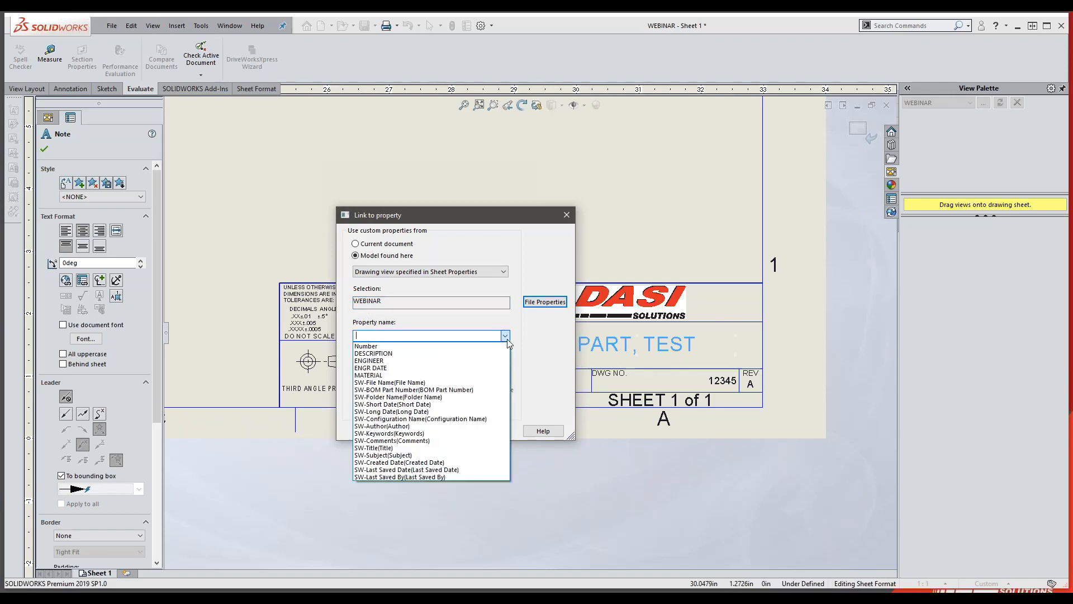
left_click(366, 352)
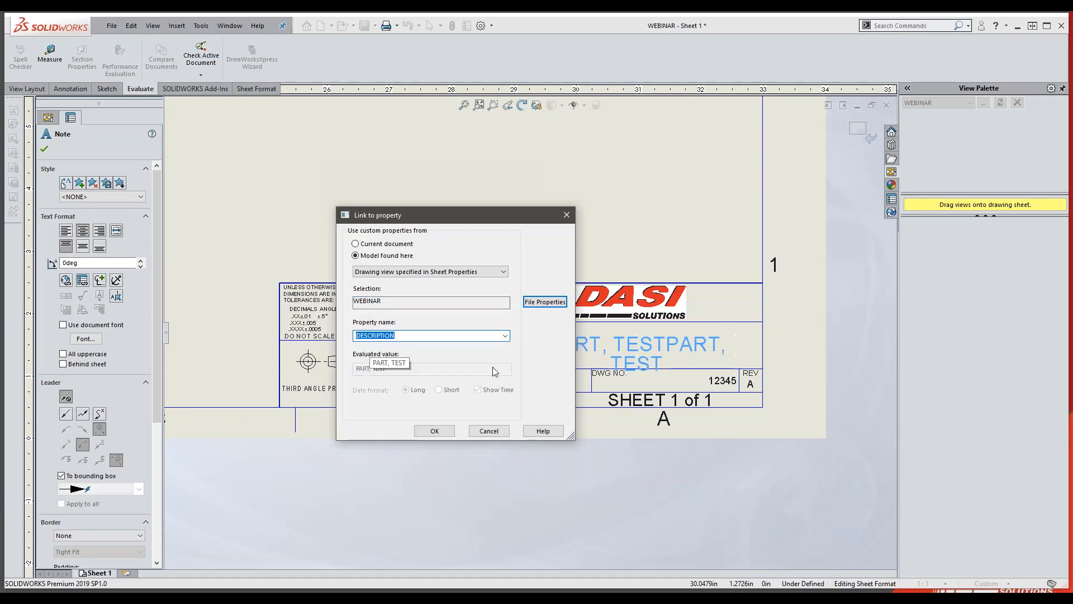
left_click_drag(495, 212, 393, 195)
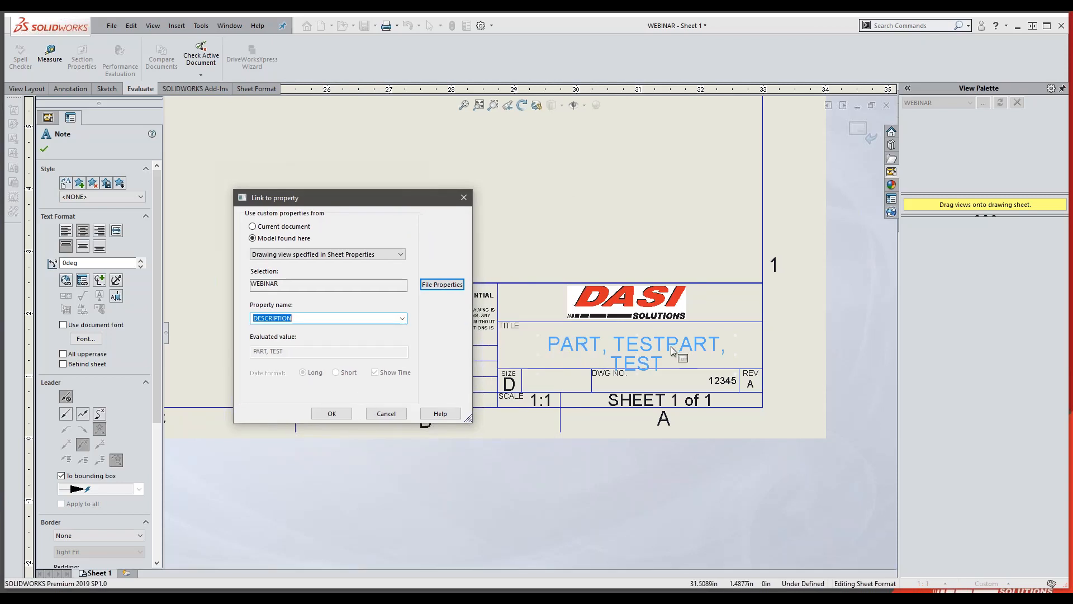
left_click(385, 413)
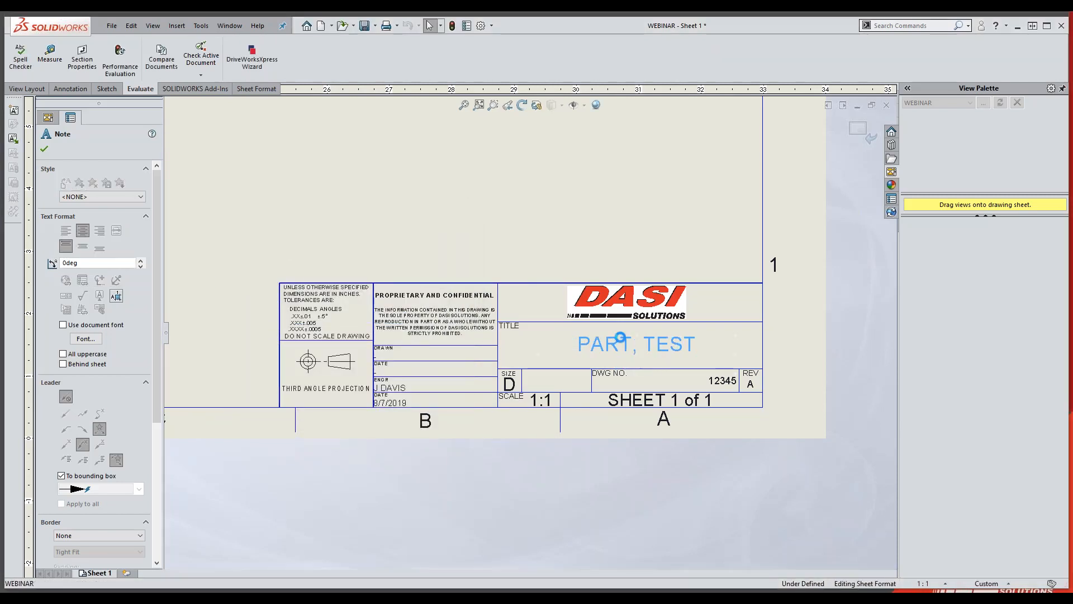
Clear the existing text from the title note in the title block
double_click(688, 352)
key("Delete")
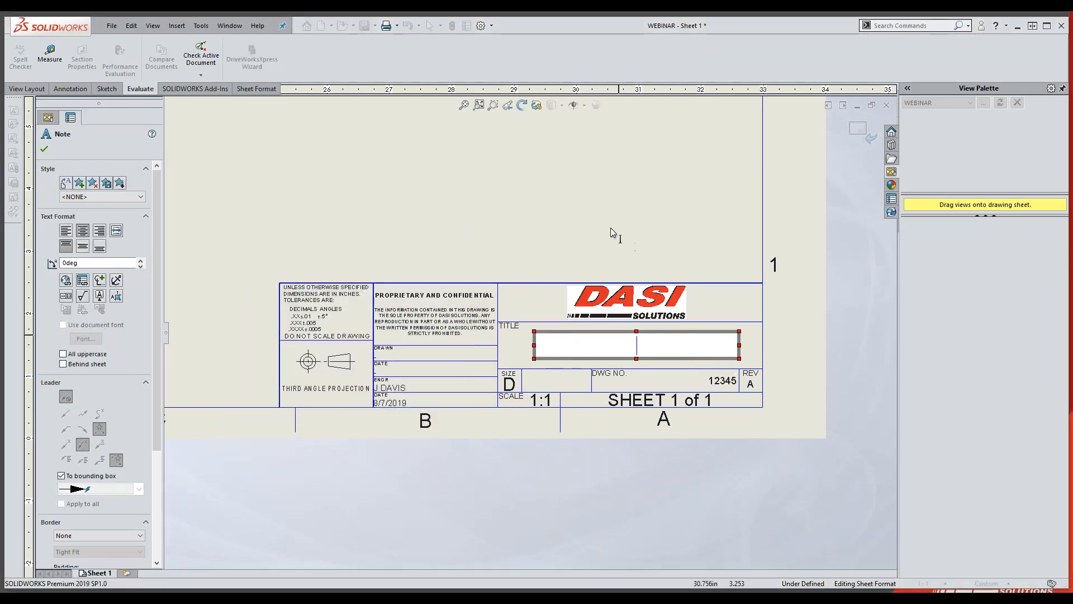
left_click(608, 226)
Link the emptied title note to the DESCRIPTION property of the model in the drawing view specified in Sheet Properties
left_click(637, 345)
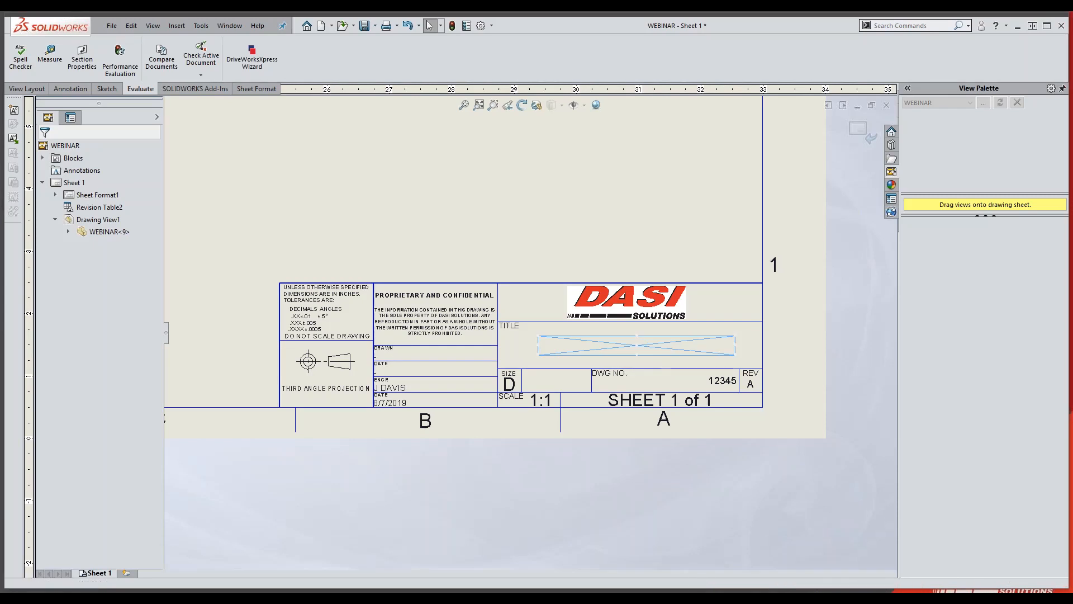
left_click(81, 282)
left_click(259, 239)
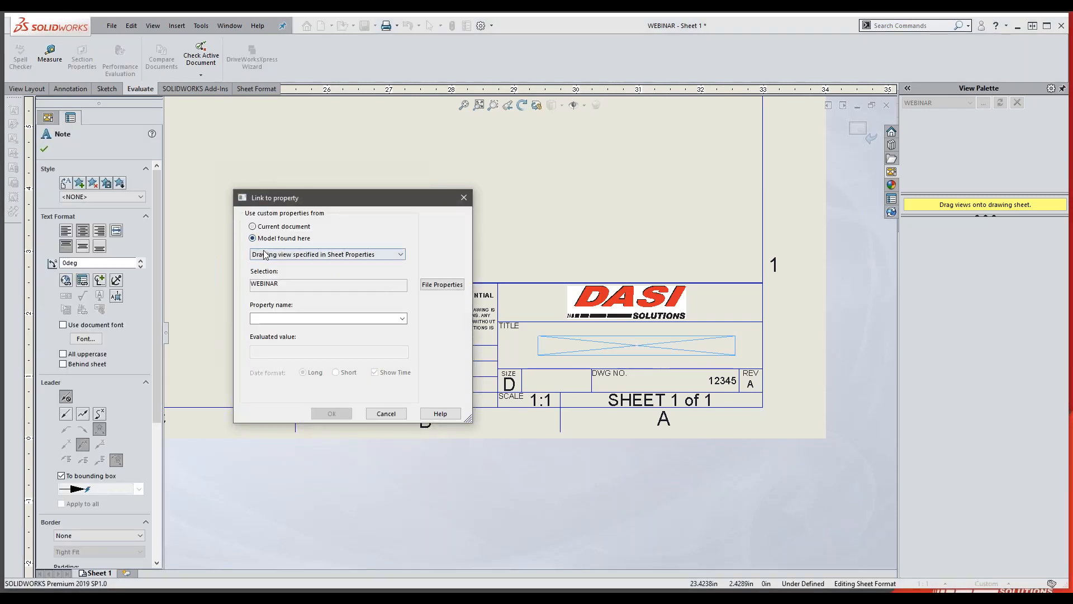
left_click(402, 318)
left_click(328, 336)
left_click(344, 415)
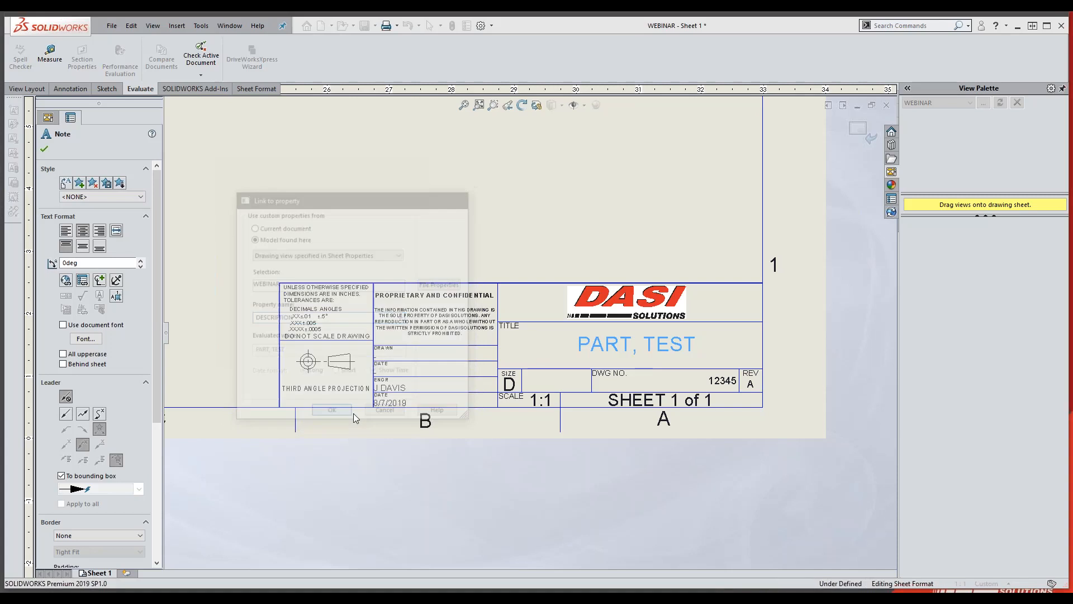
left_click(495, 504)
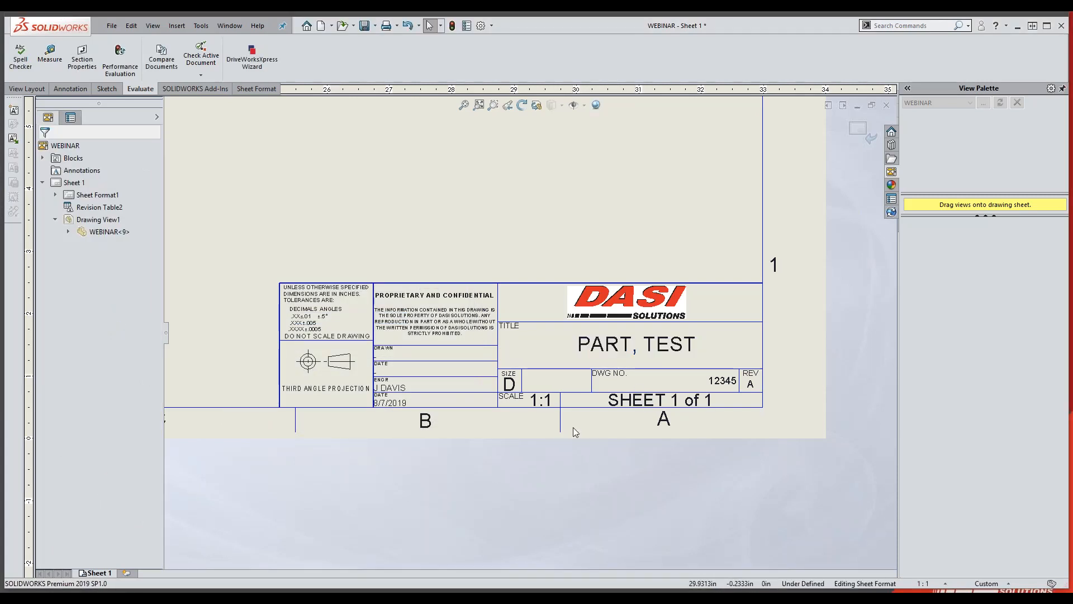
Inspect the date note below ENGR in edit mode and check which property the scale note is linked to
double_click(402, 404)
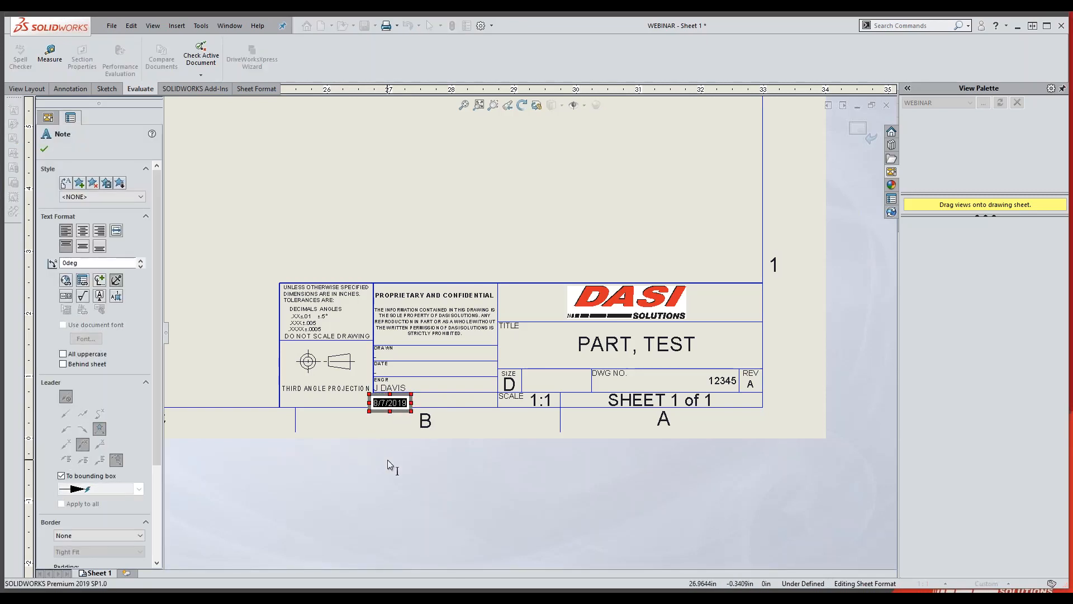
left_click(403, 453)
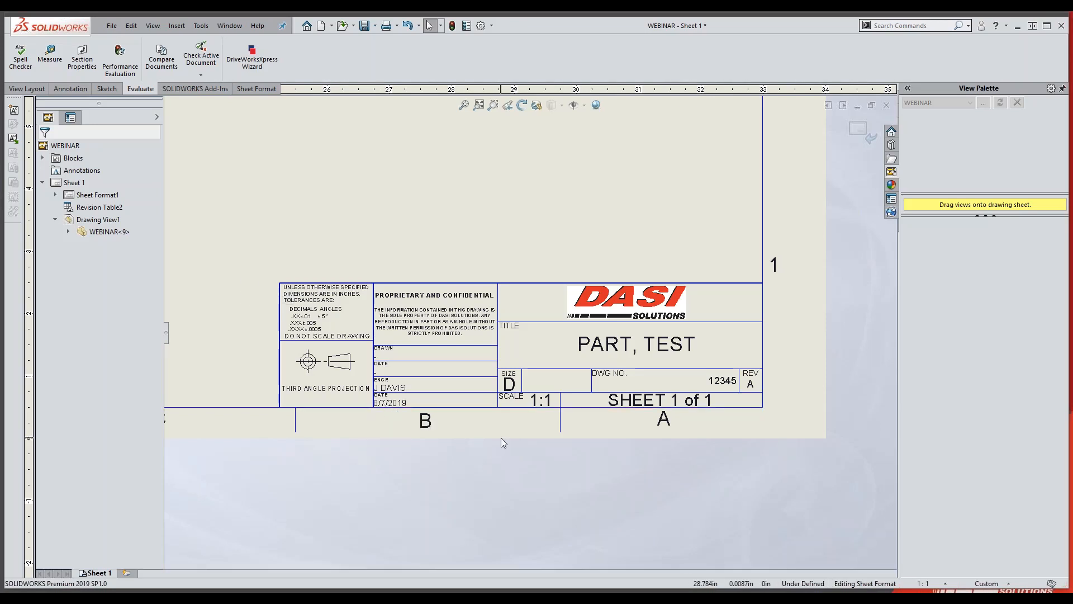
scroll(559, 420, "down", 2)
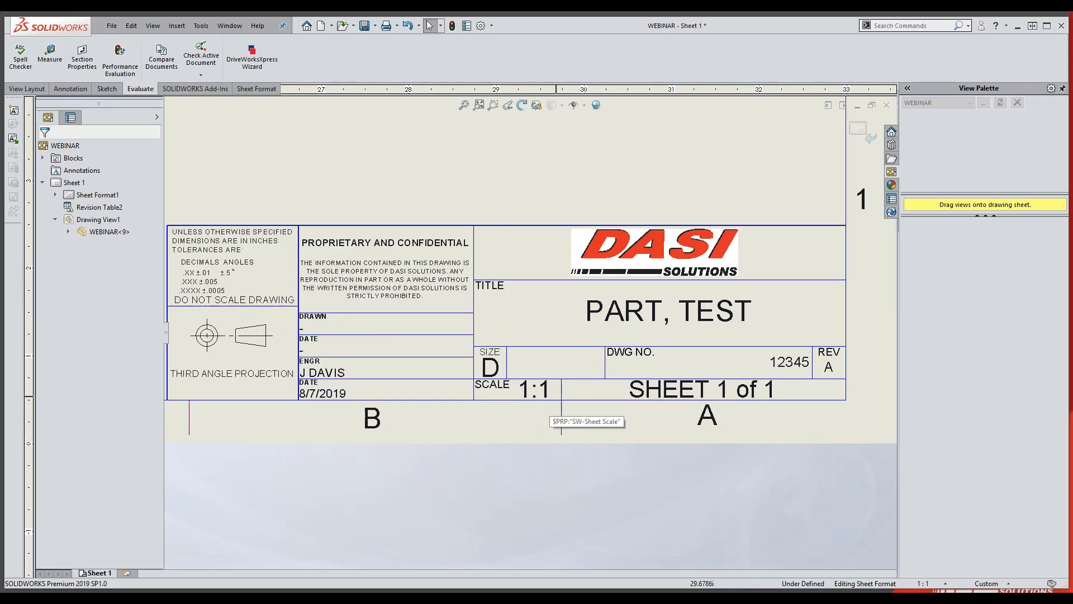
scroll(756, 389, "down", 1)
Examine the current document's properties available for linking the sheet number in the sheet count note
left_click(699, 387)
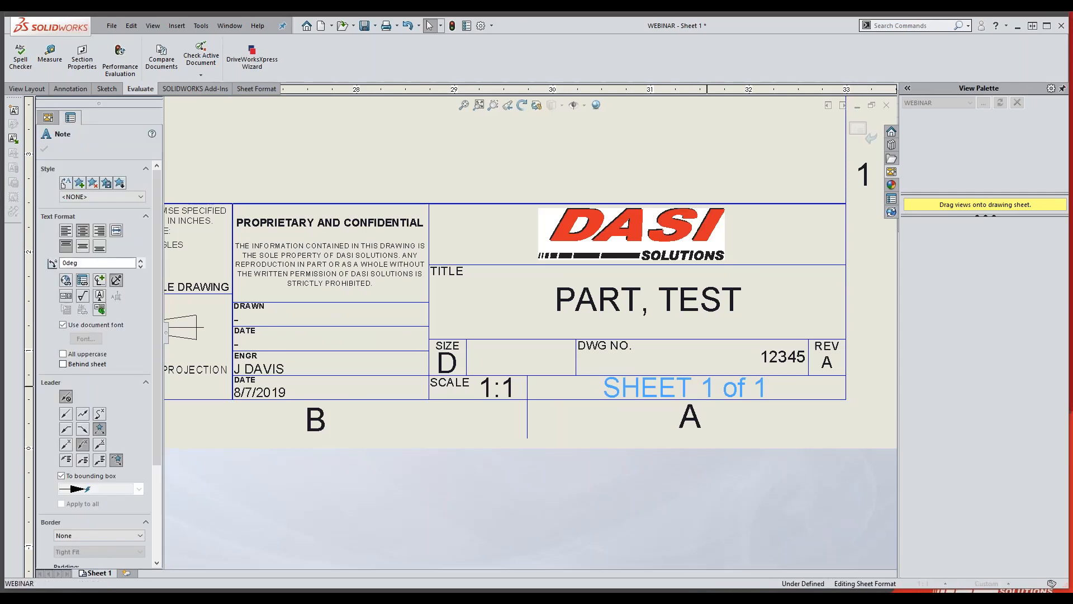
double_click(707, 386)
left_click(704, 387)
double_click(714, 394)
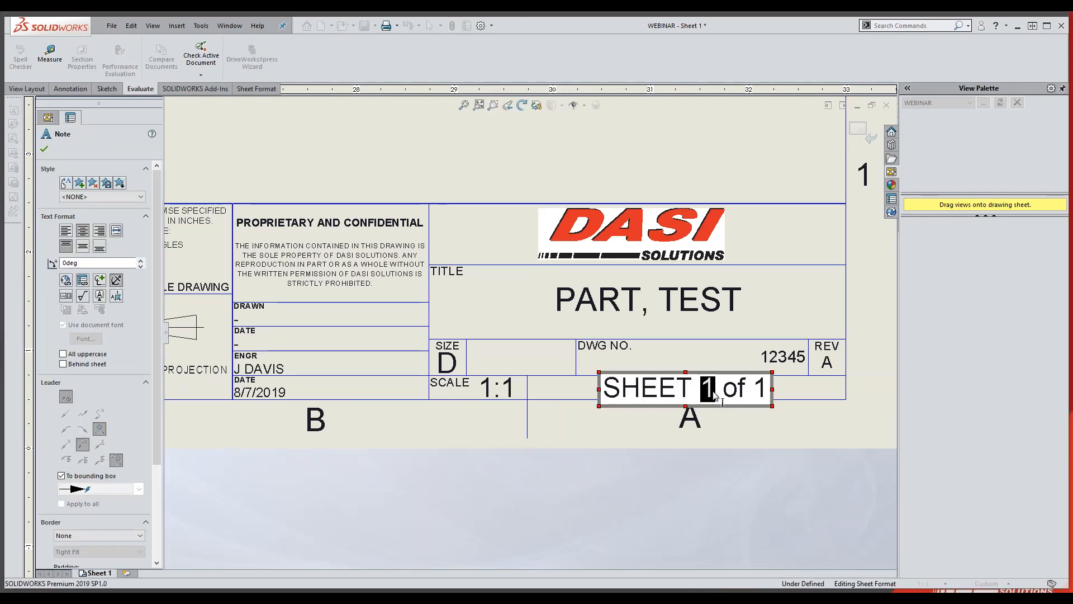
left_click(82, 279)
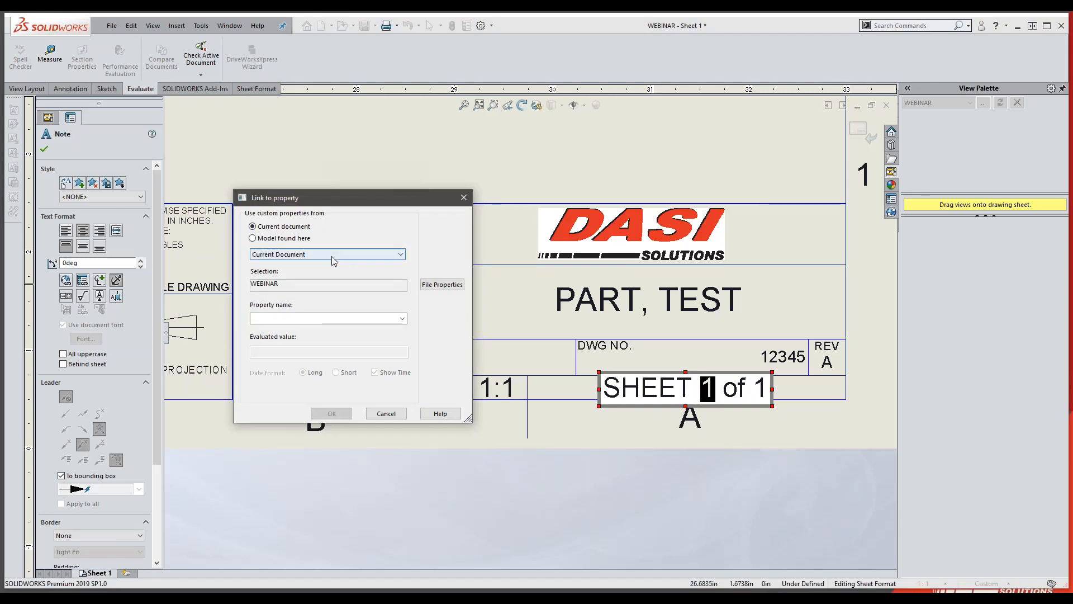
left_click(402, 318)
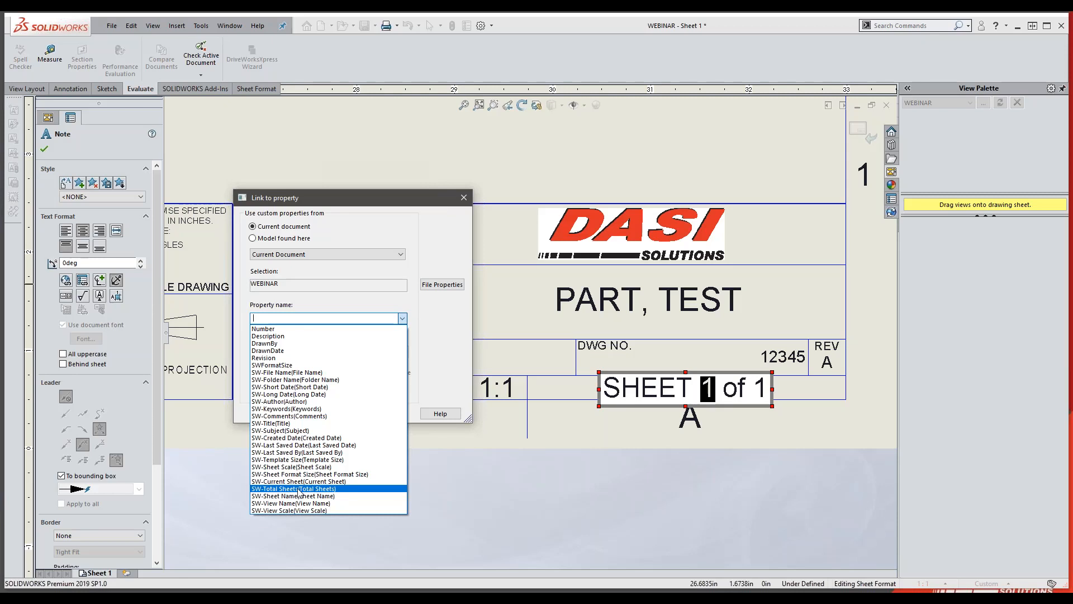
left_click(505, 517)
left_click(385, 414)
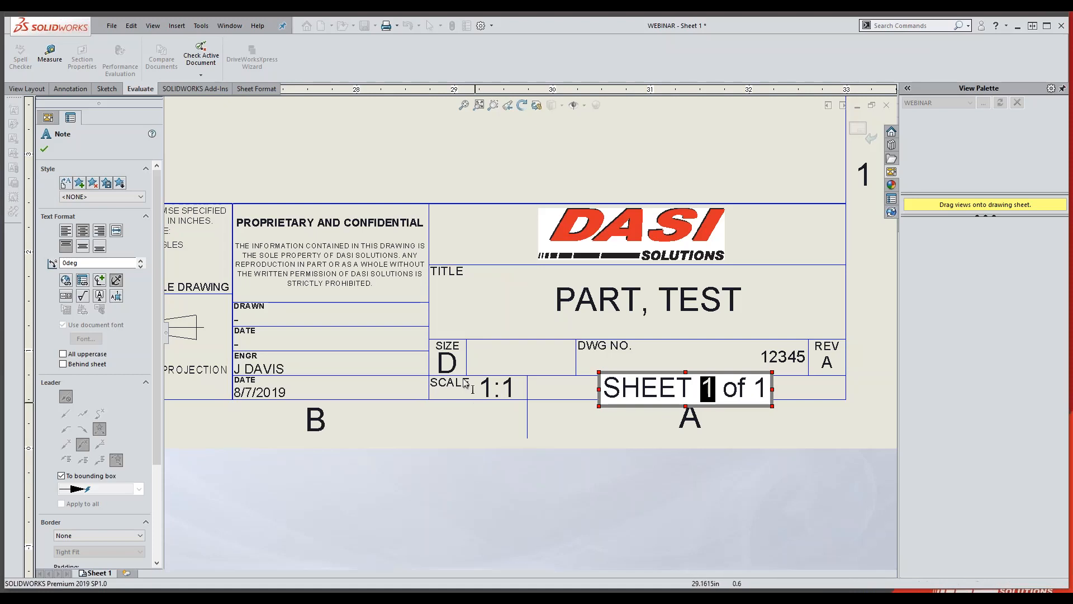
left_click(493, 505)
Open the general notes for editing with the insertion point at the end of the MATERIAL line
scroll(581, 505, "up", 3)
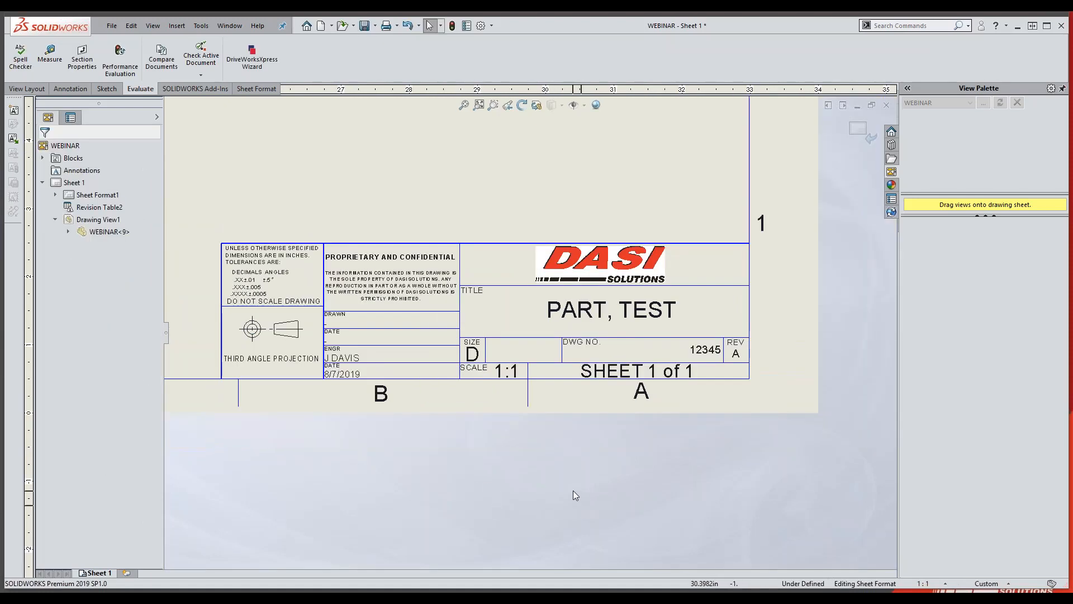
scroll(570, 474, "up", 2)
scroll(571, 474, "up", 3)
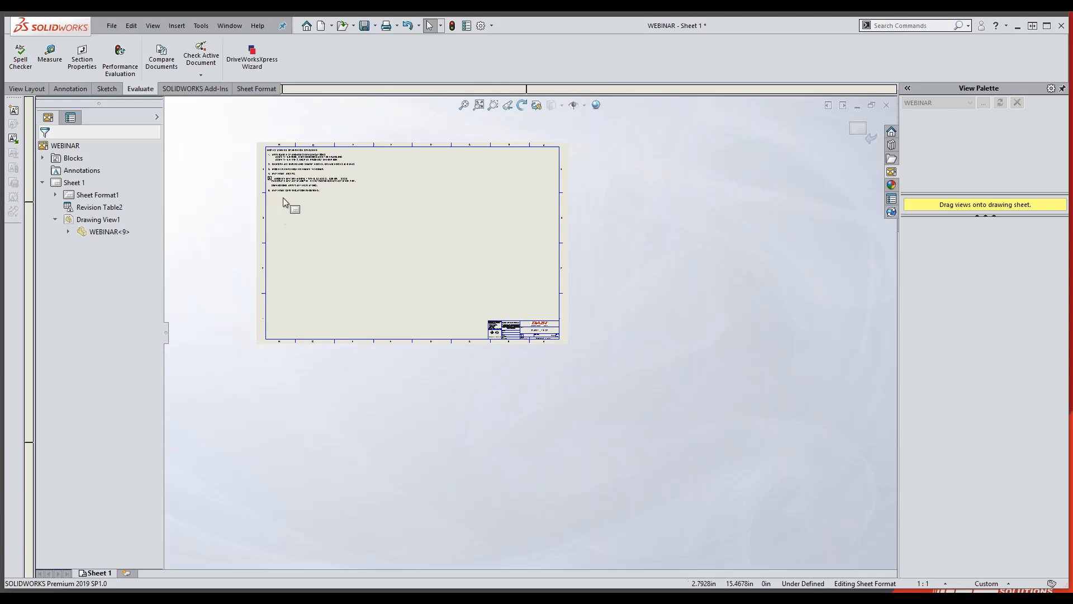
scroll(282, 212, "down", 5)
scroll(396, 212, "down", 2)
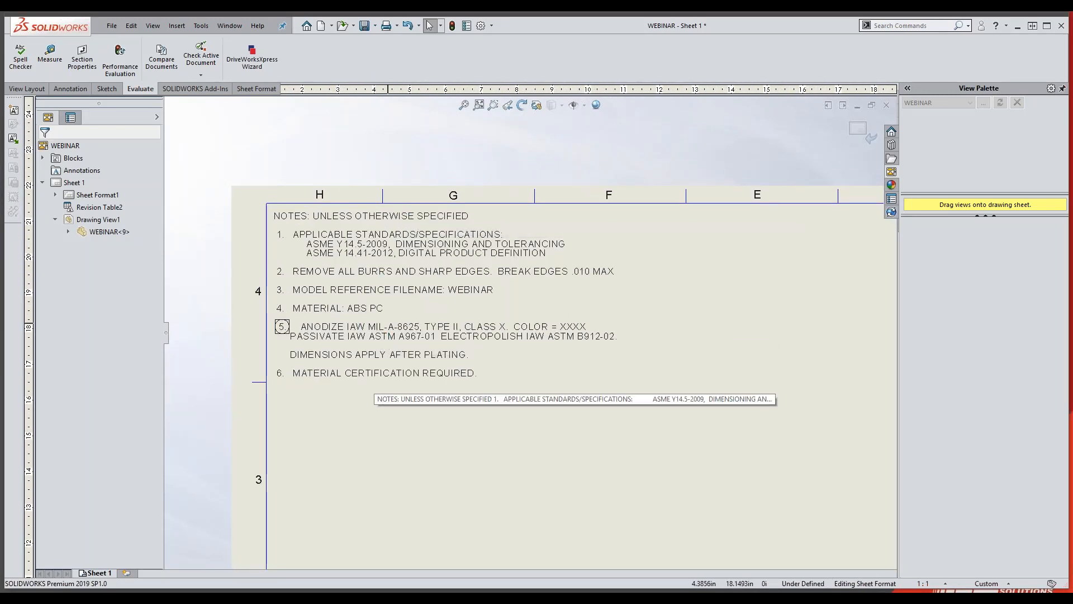
left_click(441, 290)
double_click(441, 290)
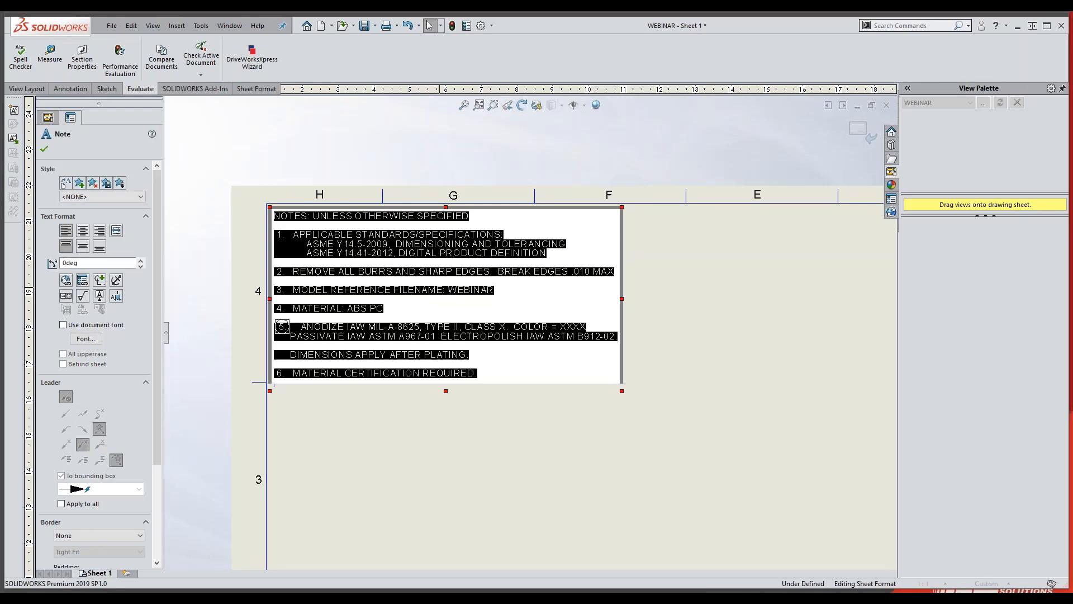
left_click(423, 309)
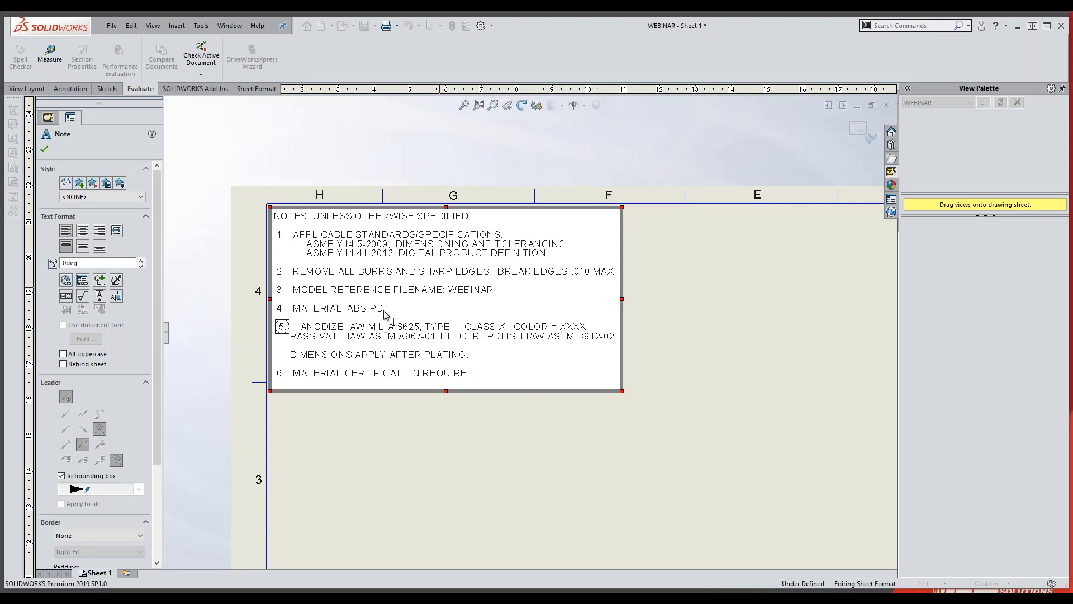
left_click(81, 282)
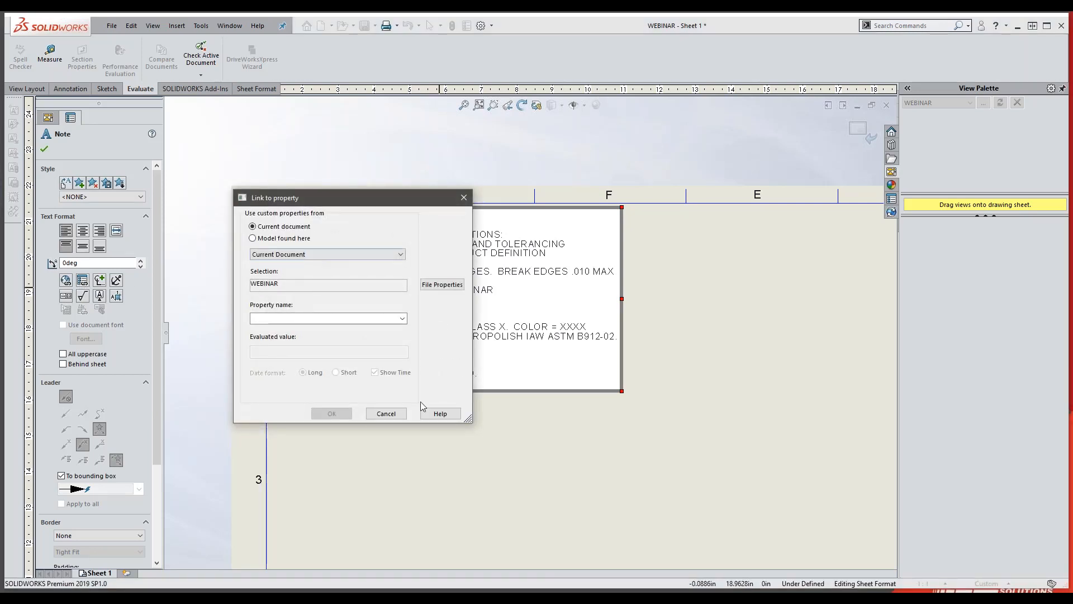
left_click(386, 413)
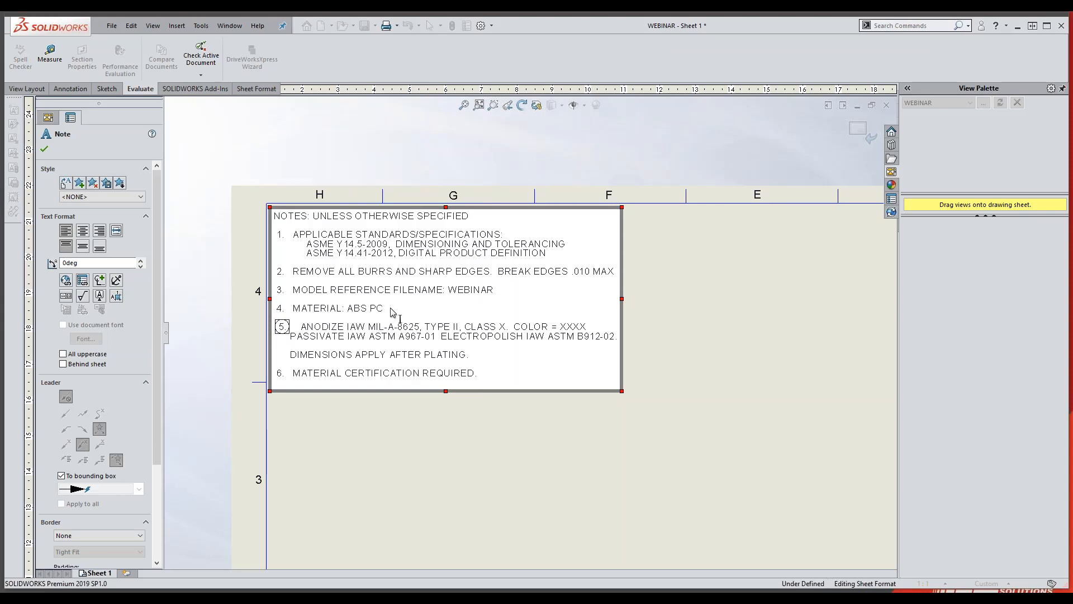
Add a link to the current document's Description property at the end of the MATERIAL line
left_click(82, 281)
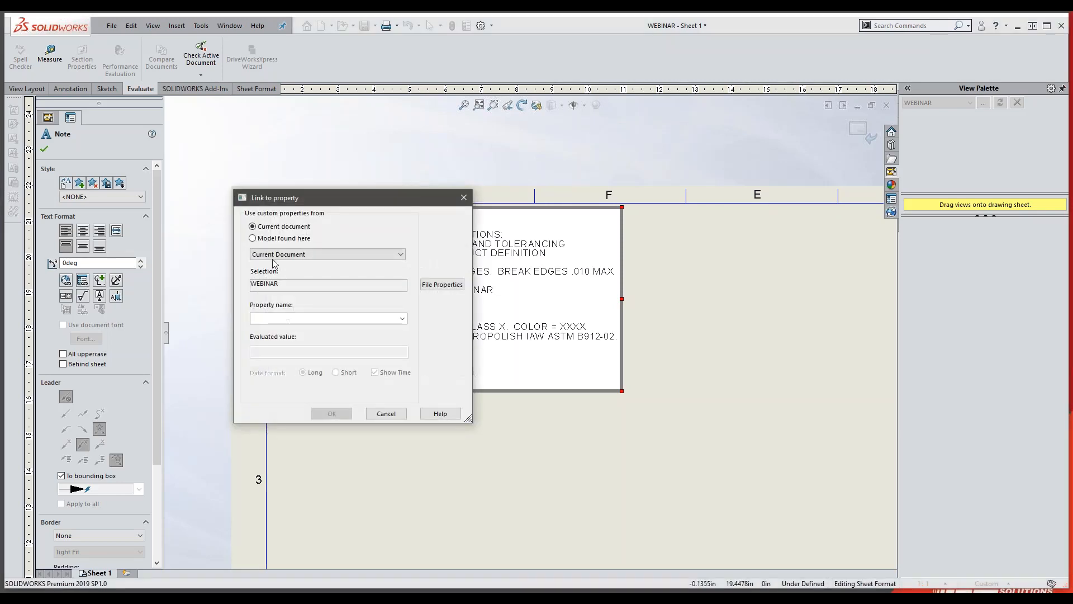
left_click(402, 318)
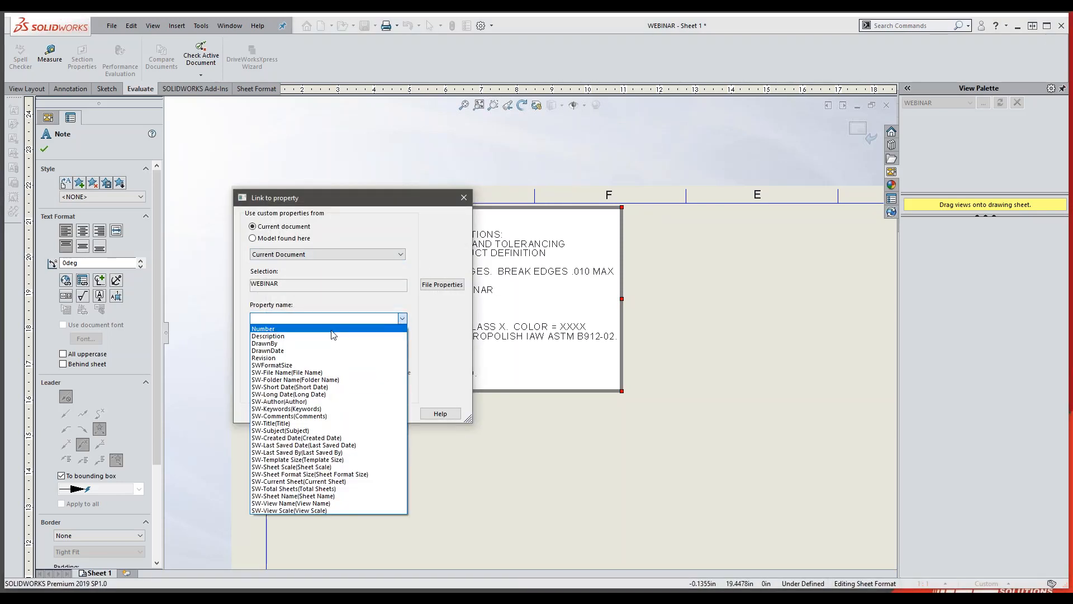
left_click(330, 338)
left_click(324, 413)
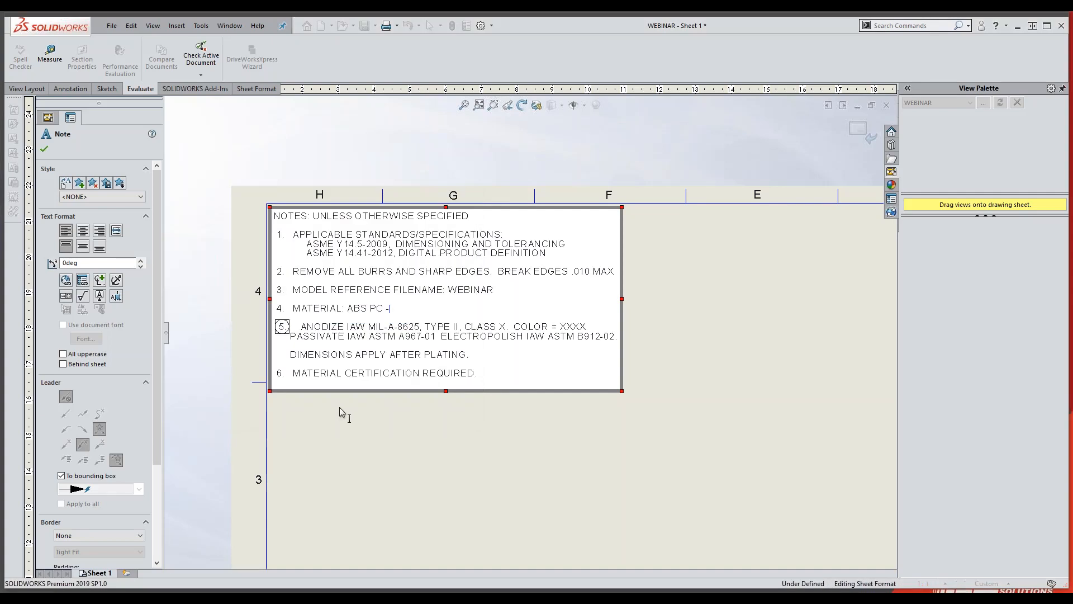
Replace the link after the material with the DESCRIPTION property of the model in the drawing view specified in Sheet Properties
double_click(389, 312)
left_click(82, 280)
left_click(263, 239)
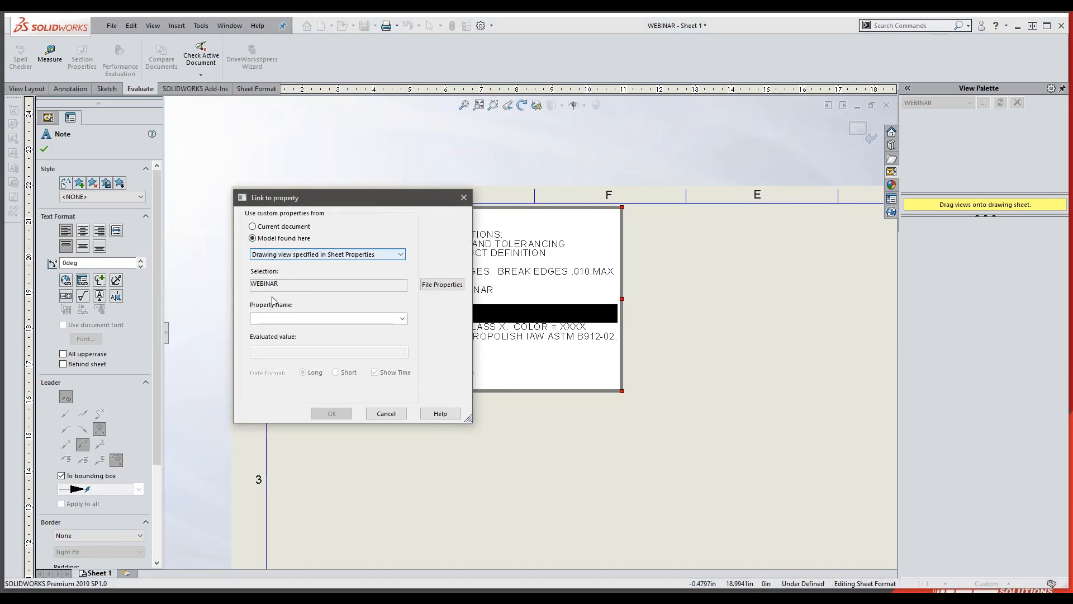
left_click(402, 318)
scroll(313, 364, "up", 1)
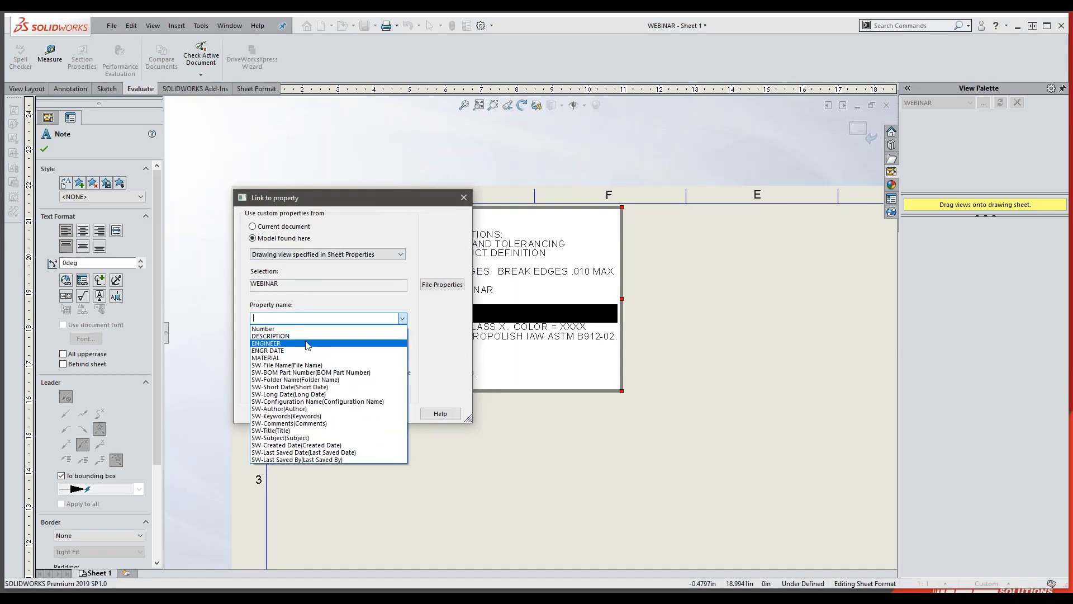
left_click(291, 331)
left_click(338, 414)
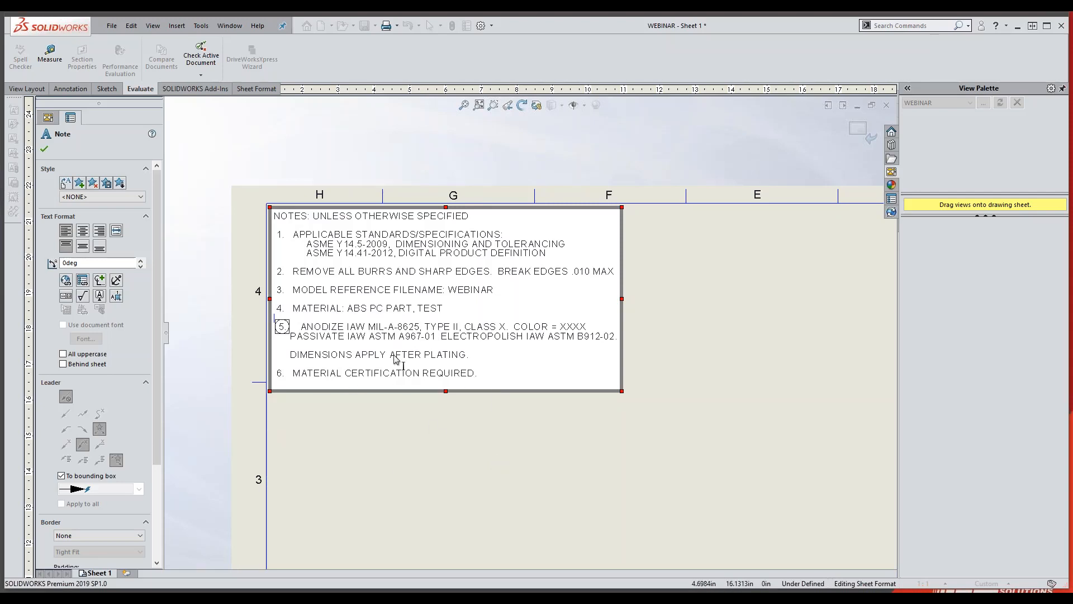
Delete the linked description from the MATERIAL line and restore the line break before note 5
left_click_drag(415, 311, 436, 315)
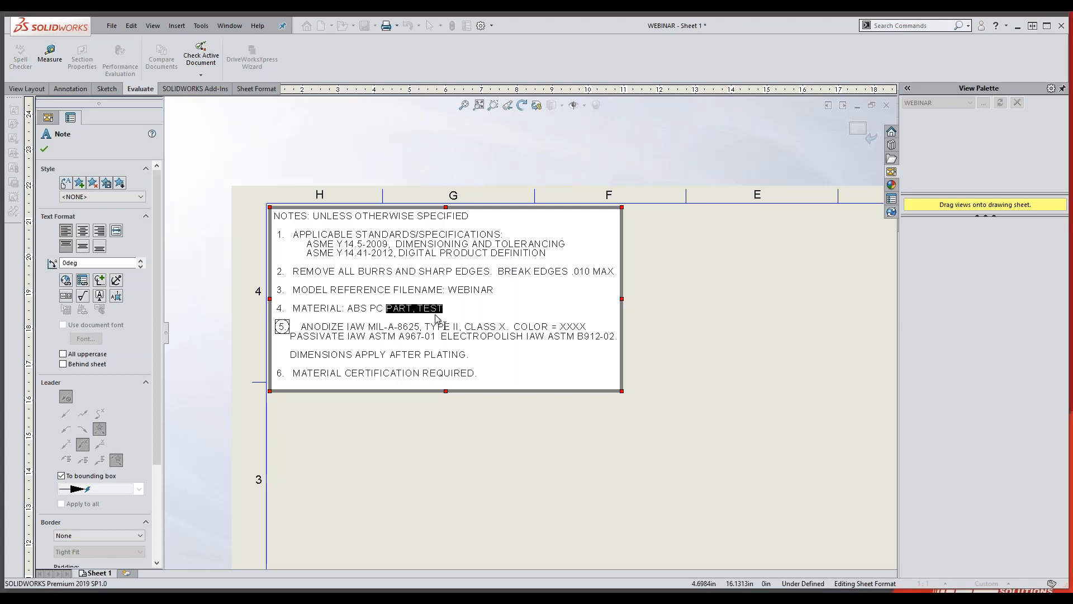
key("Delete")
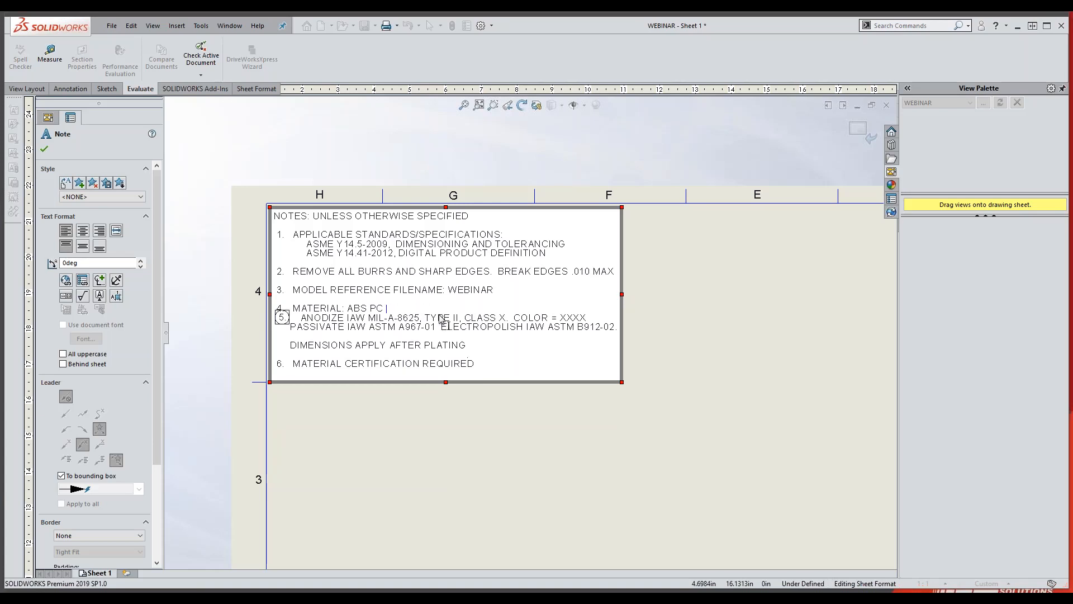
key("Return")
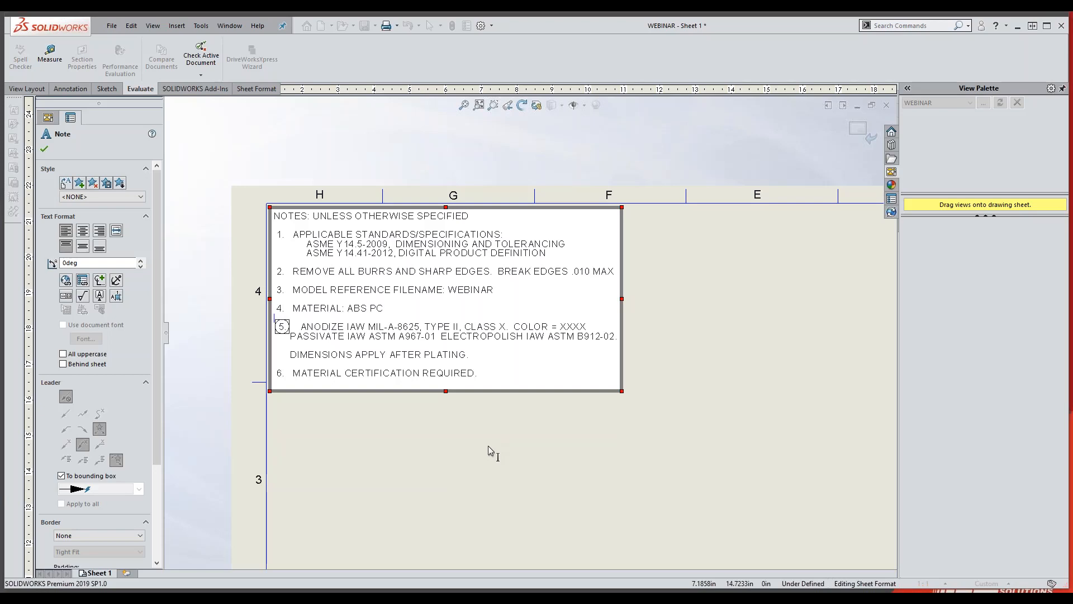
Finish editing the general notes and switch from the sheet format back to editing the drawing sheet
left_click(471, 475)
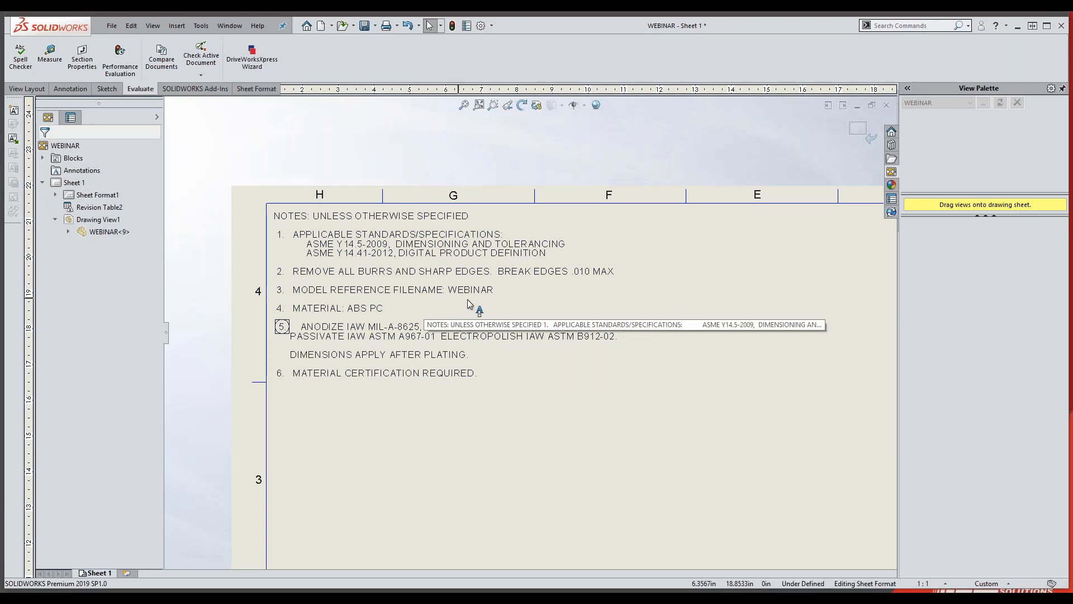
scroll(542, 376, "up", 1)
scroll(545, 383, "up", 1)
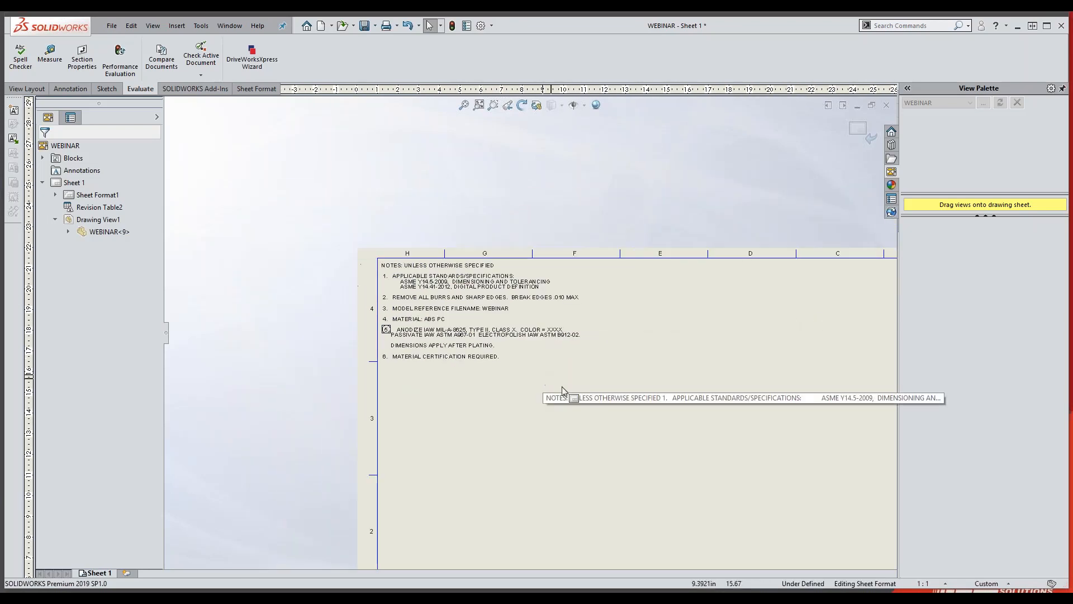
scroll(699, 488, "up", 2)
scroll(699, 488, "down", 3)
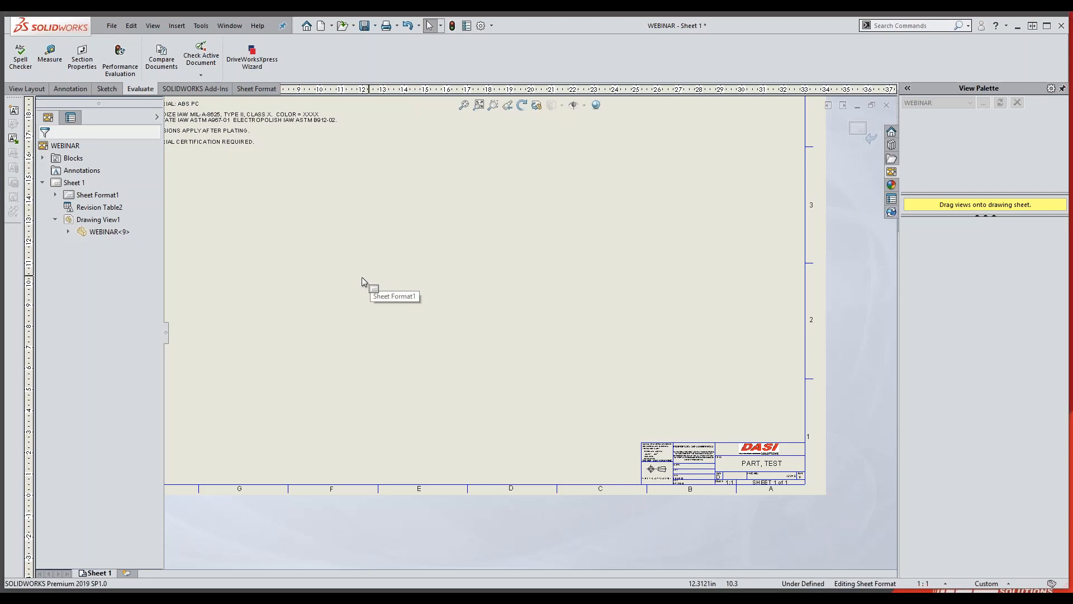
scroll(335, 232, "up", 1)
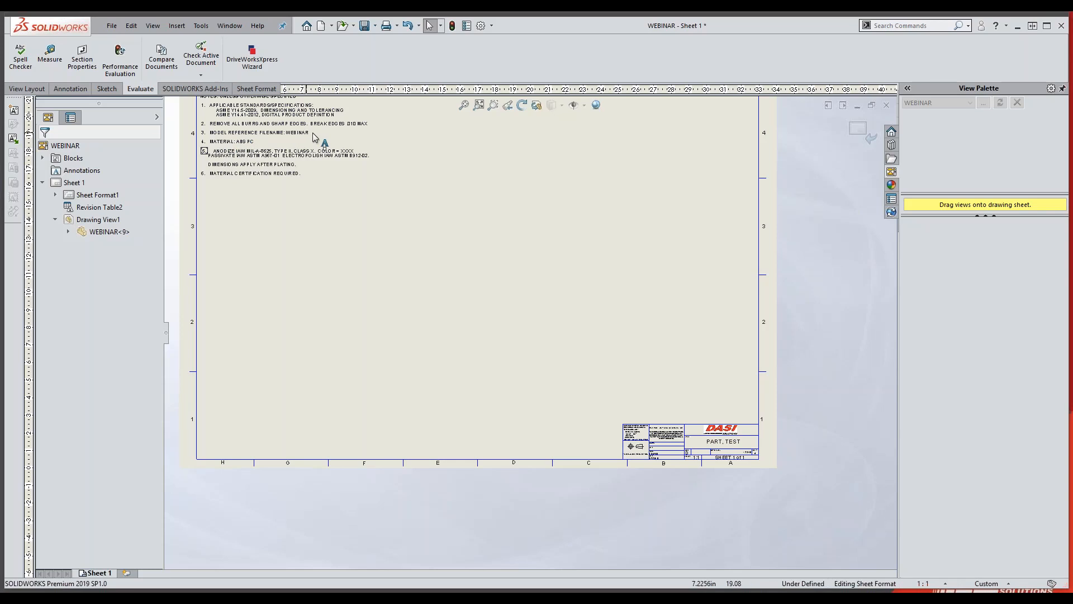
right_click(398, 402)
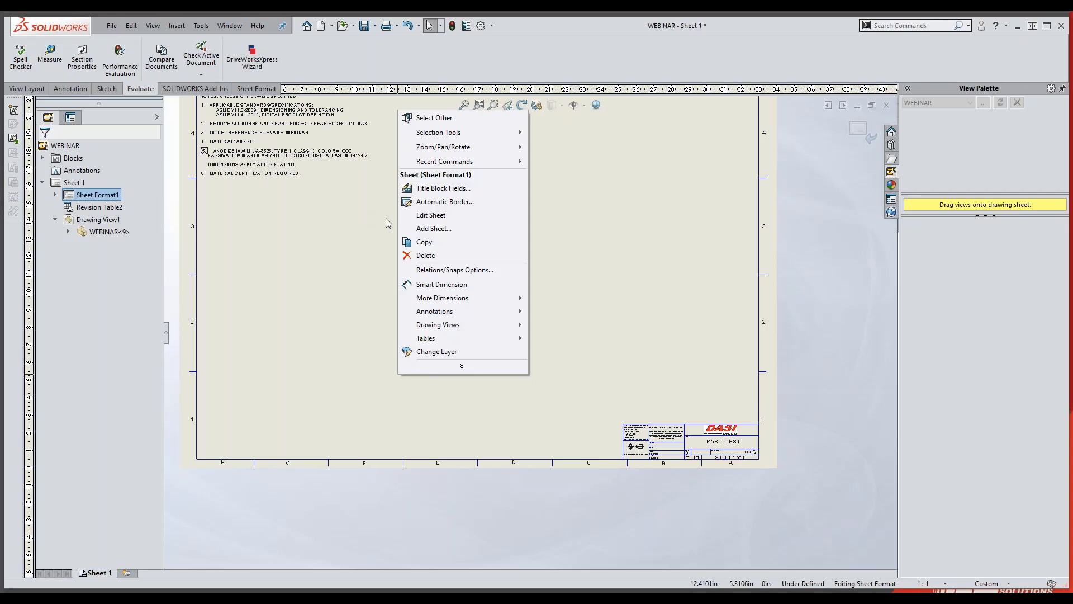
left_click(425, 216)
key("z")
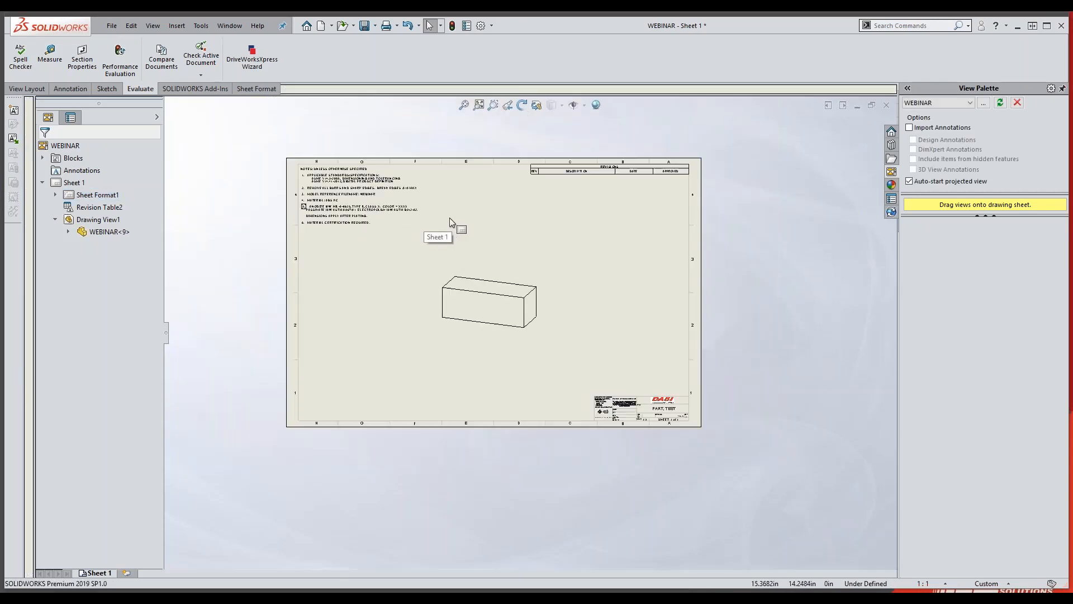
scroll(527, 212, "down", 3)
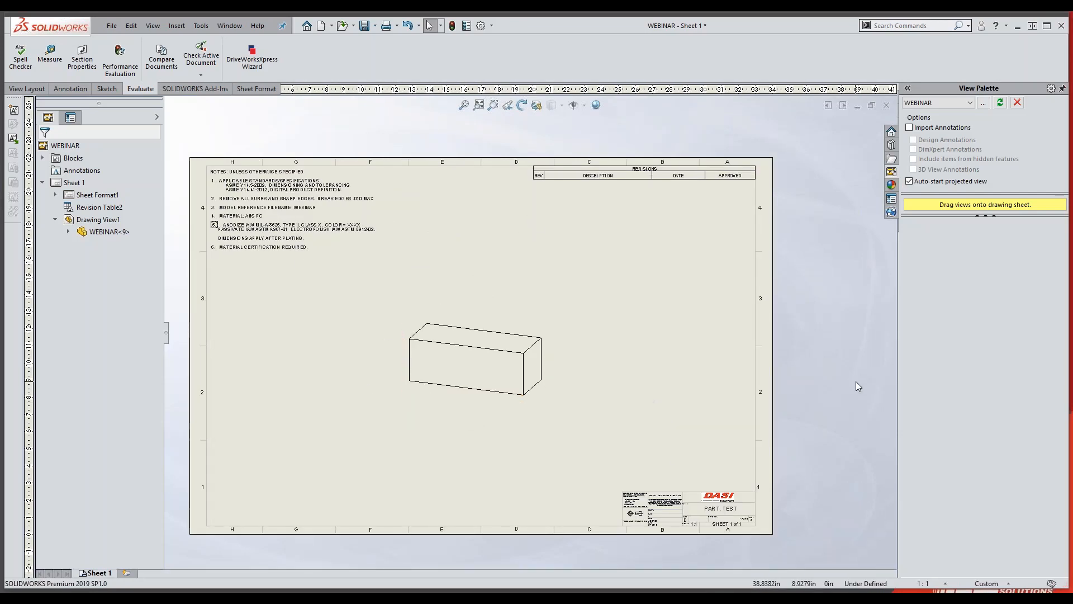
Close the WEBINAR drawing without saving and create a new blank drawing with no model view inserted
left_click(886, 105)
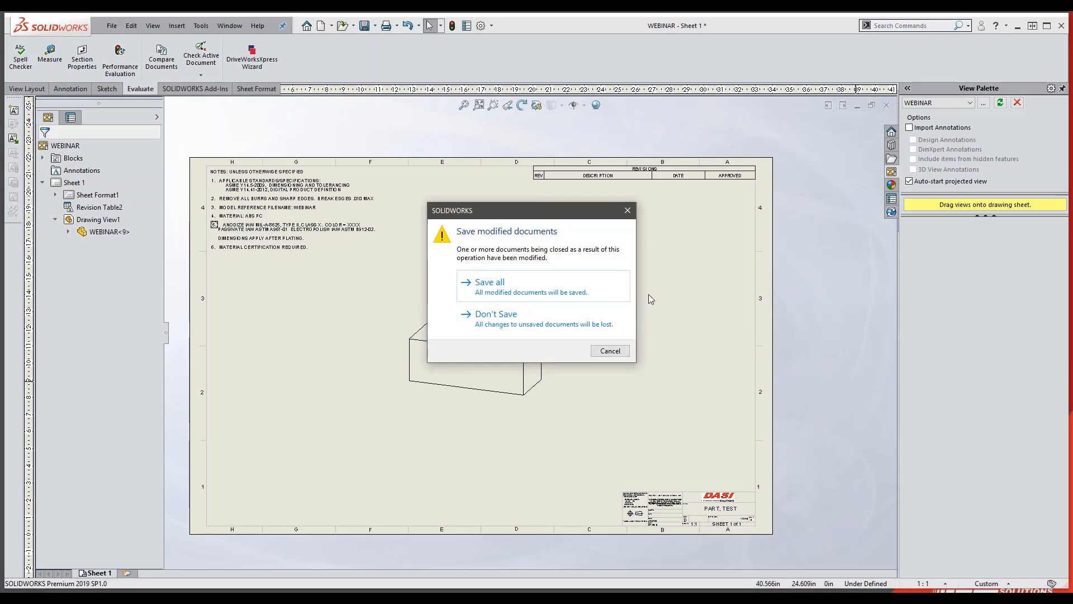
left_click(559, 322)
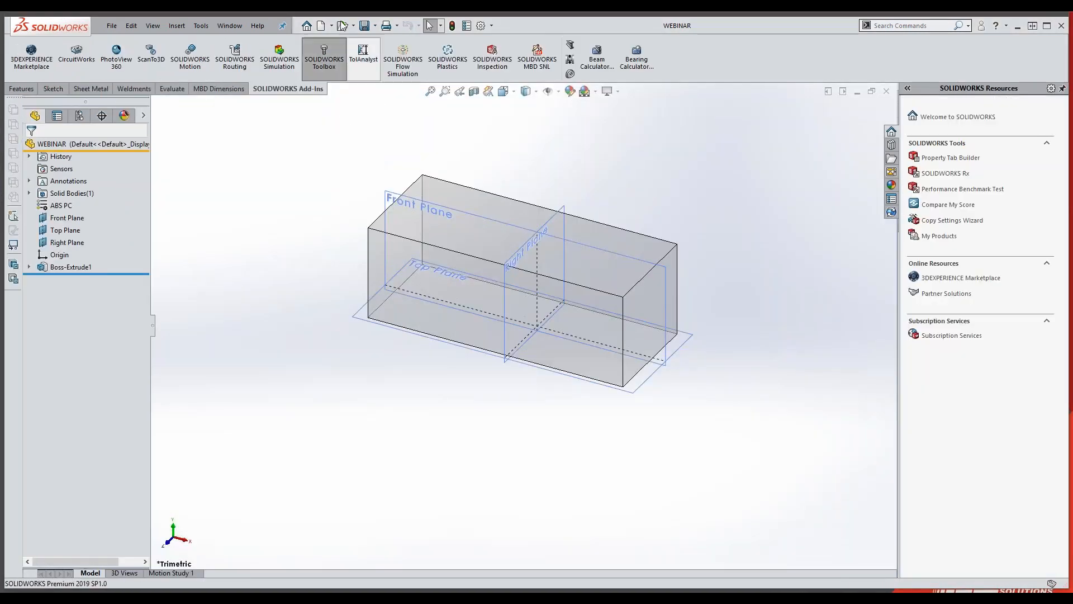
left_click(319, 26)
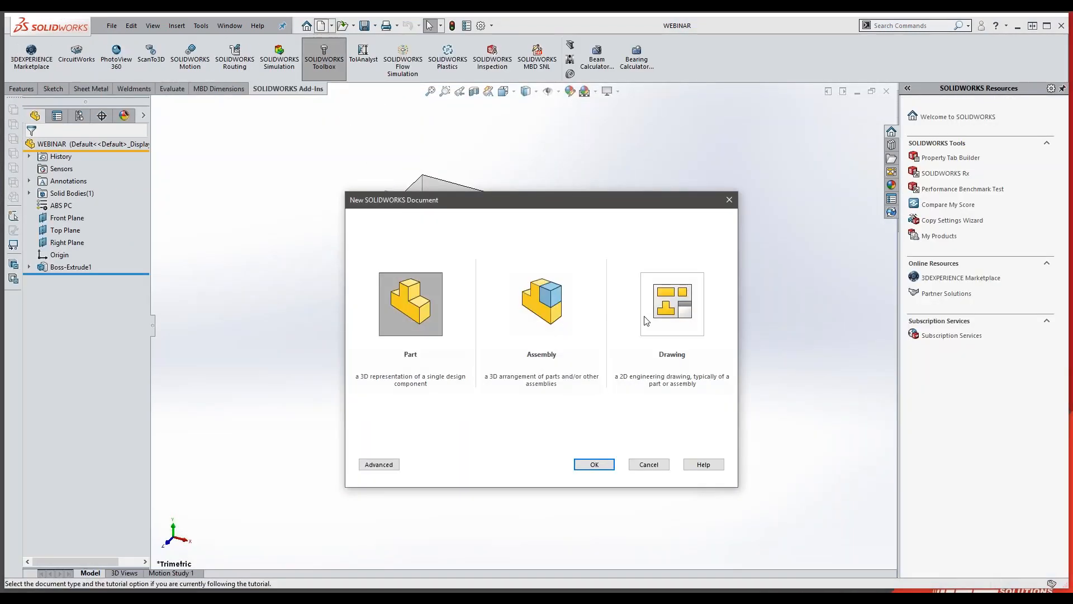
left_click(671, 316)
left_click(595, 464)
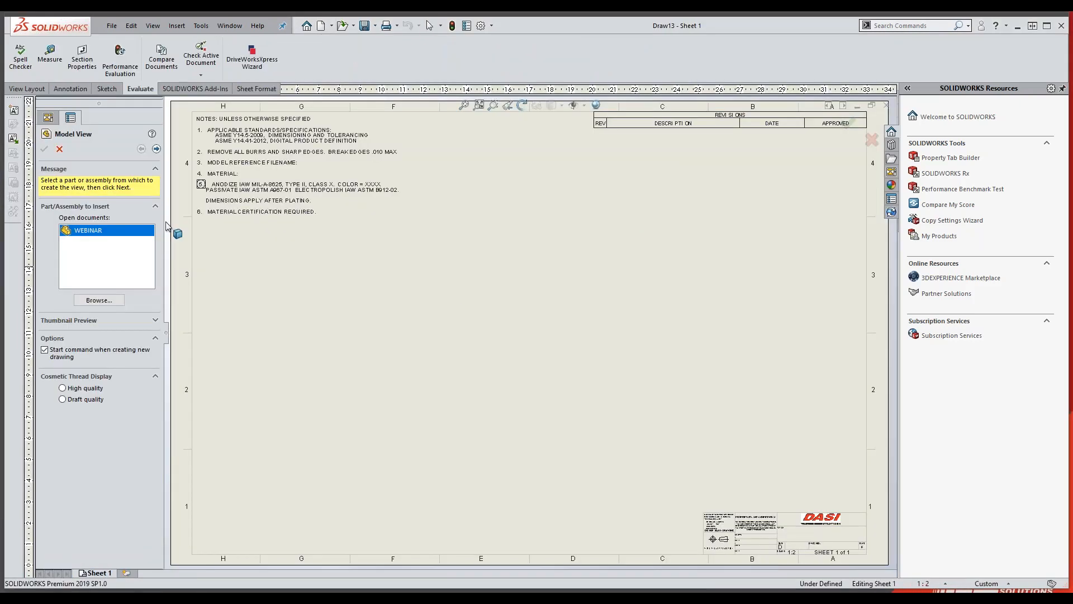
left_click(60, 149)
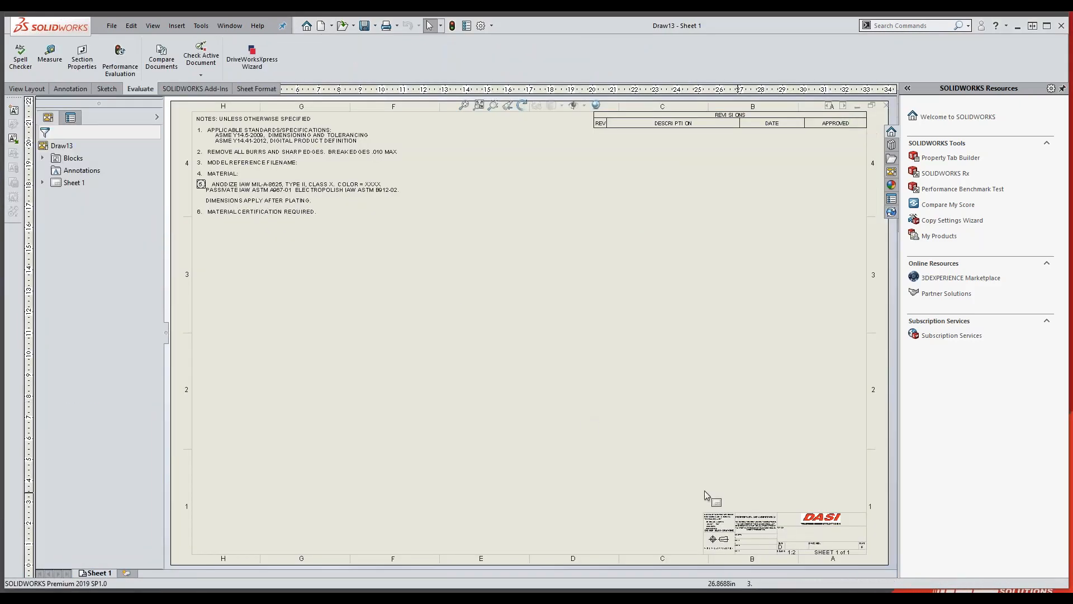
Examine the property links in the new drawing's notes and title block in sheet format editing, and return to the sheet
right_click(626, 390)
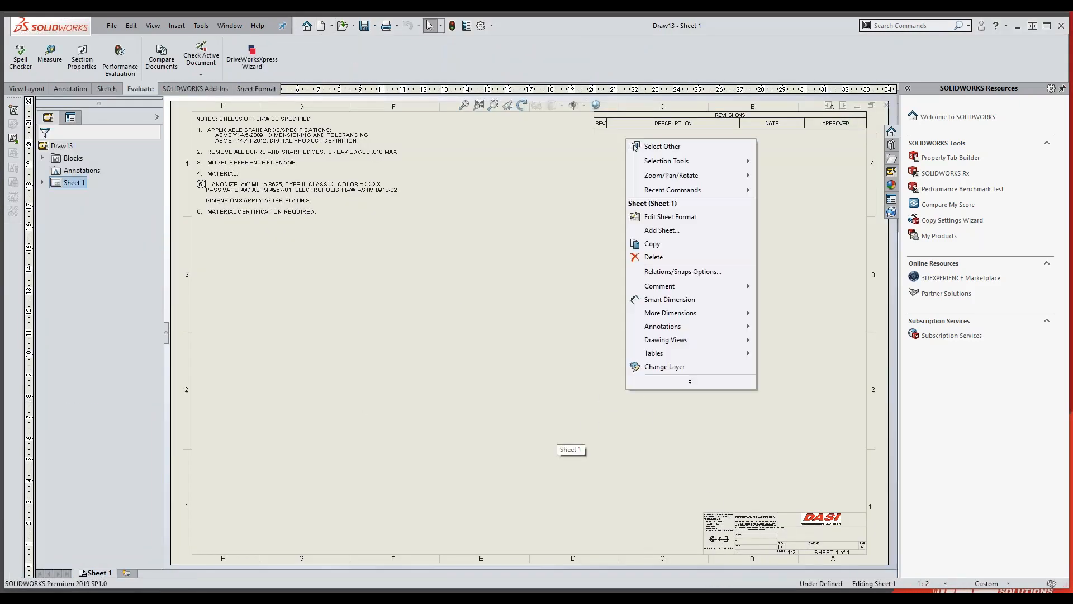
left_click(671, 217)
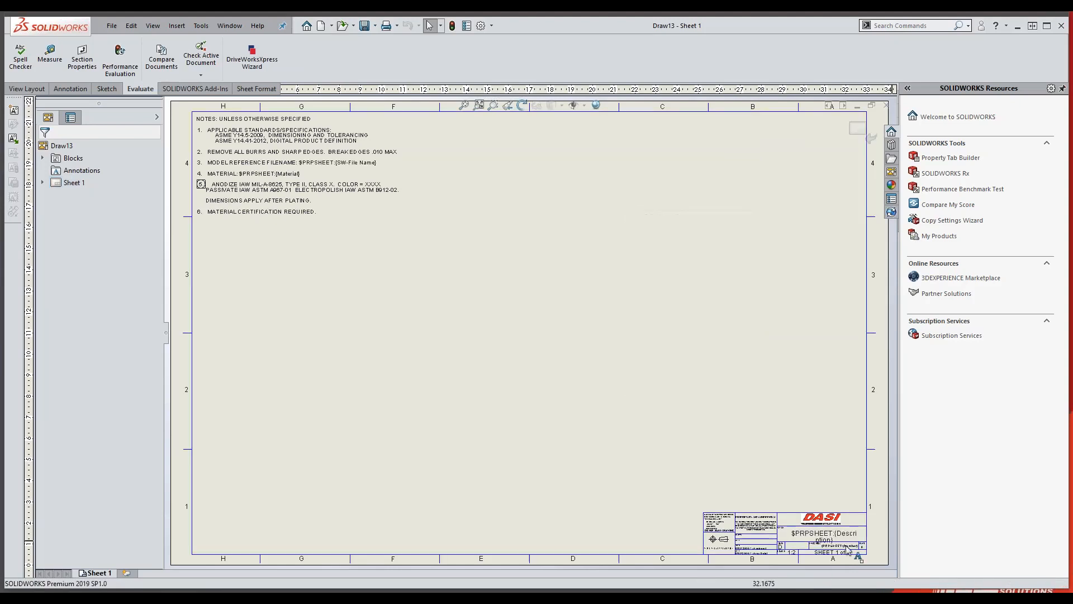
scroll(829, 521, "down", 6)
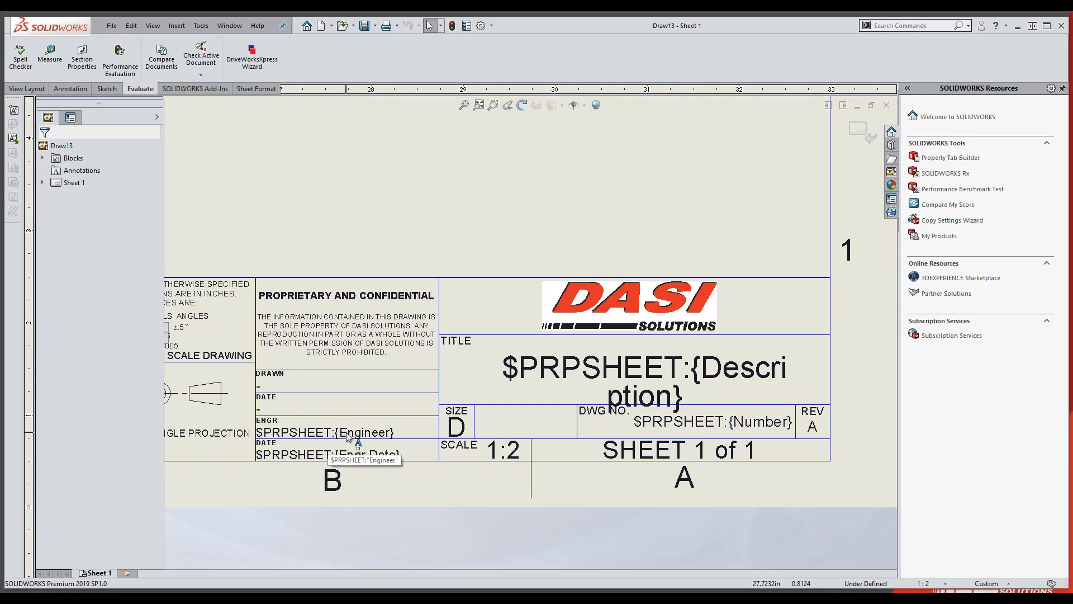
scroll(426, 273, "up", 5)
right_click(426, 273)
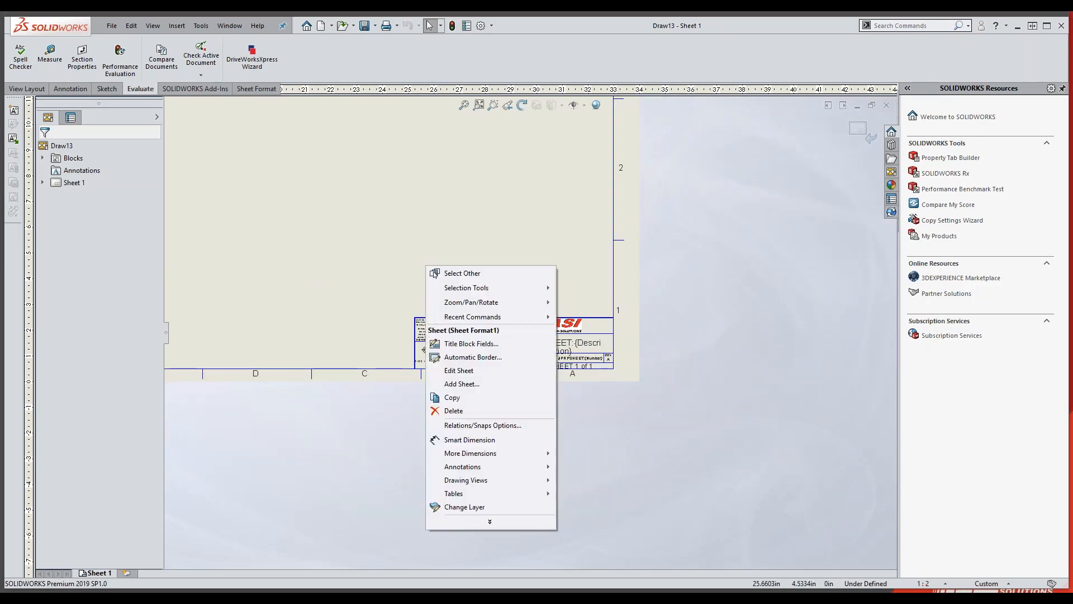
left_click(453, 369)
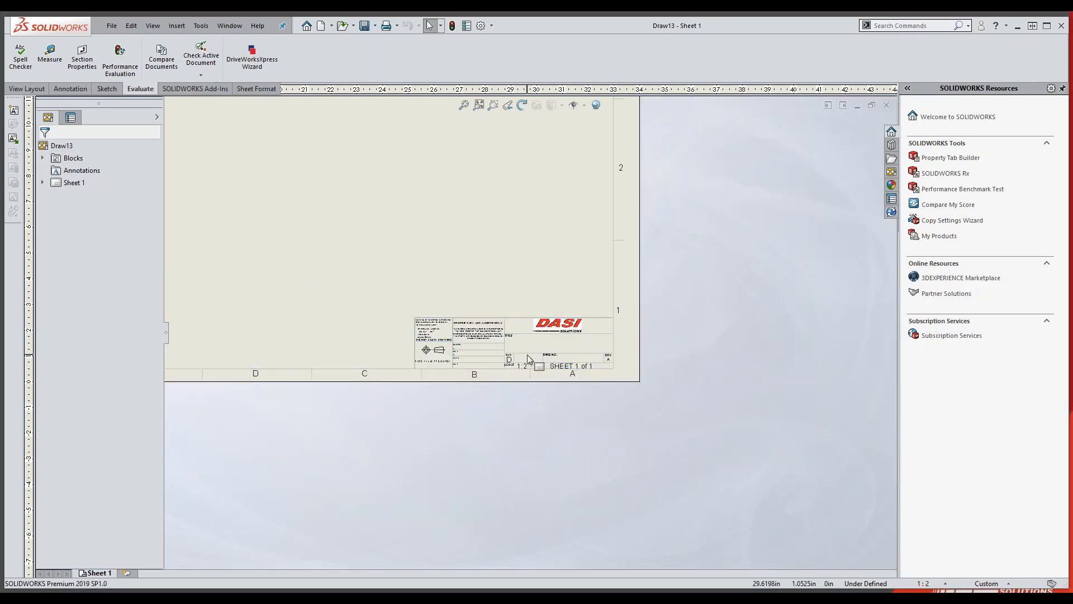
scroll(495, 209, "up", 5)
scroll(413, 222, "down", 3)
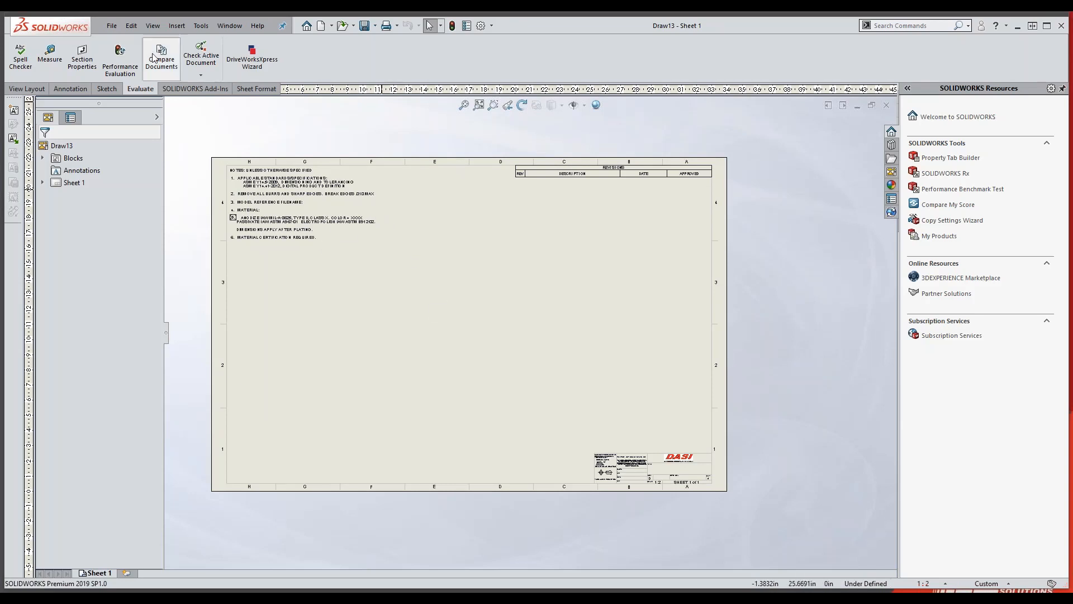
Check the folder and file name offered for saving the sheet format, and cancel without saving
left_click(112, 27)
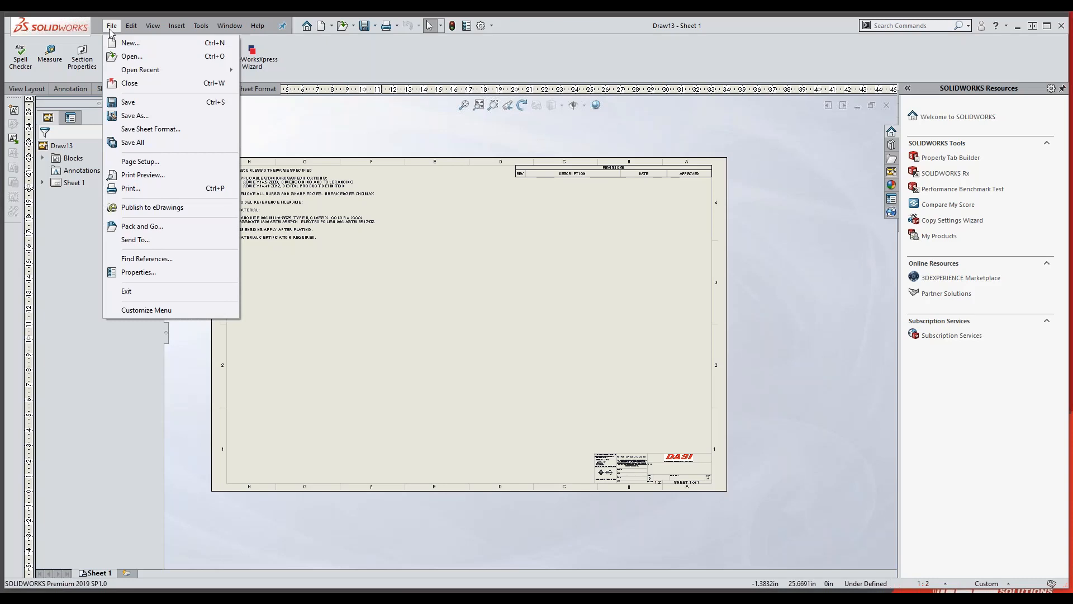
left_click(123, 130)
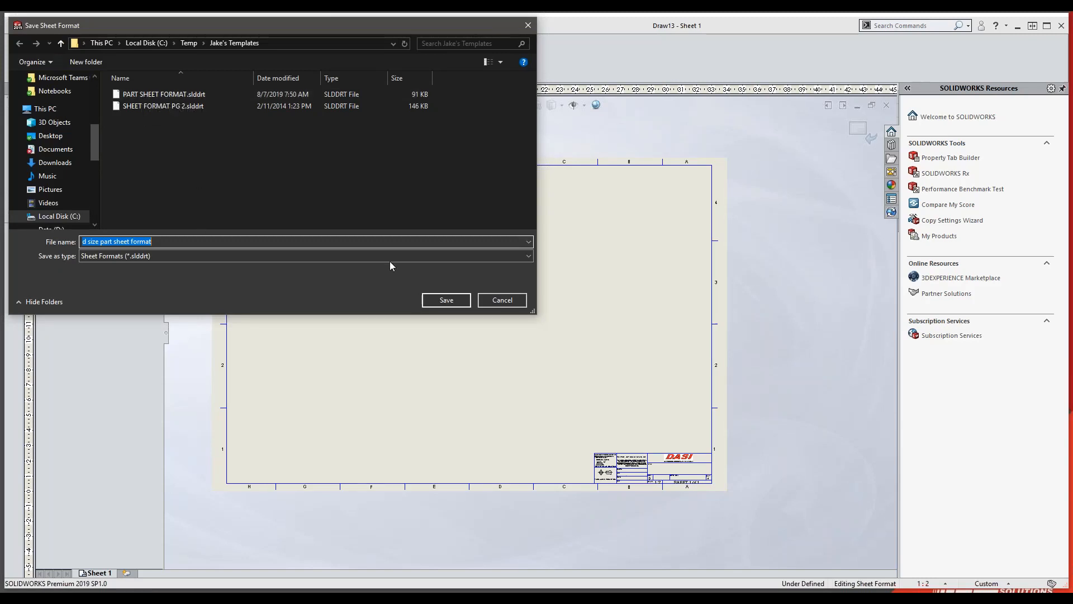
left_click(484, 303)
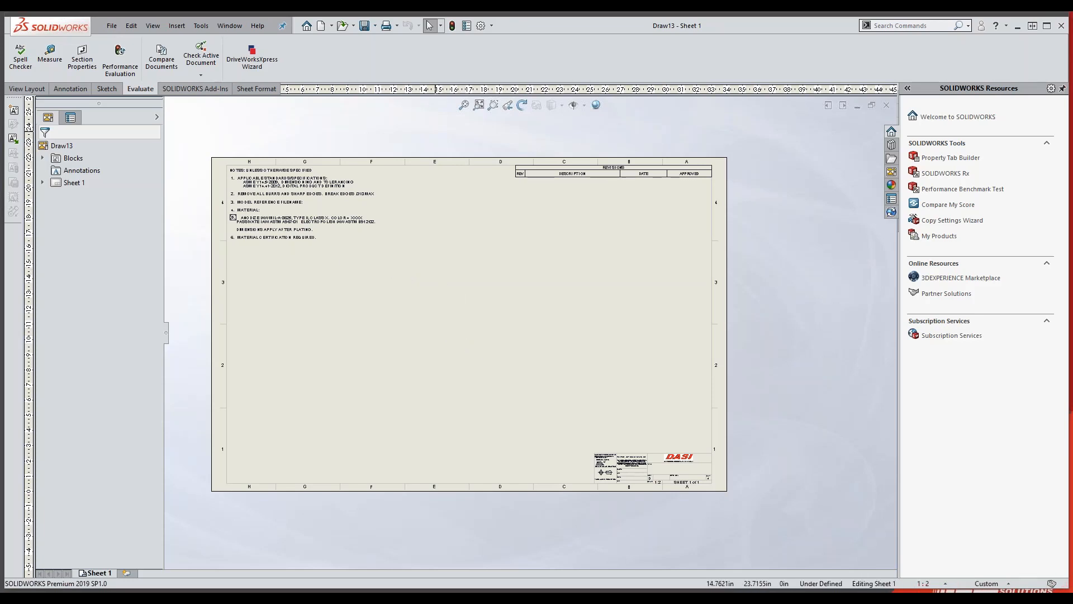
Review the drawing's document properties, including the drafting standard and the dimension categories, and close the options
left_click(481, 25)
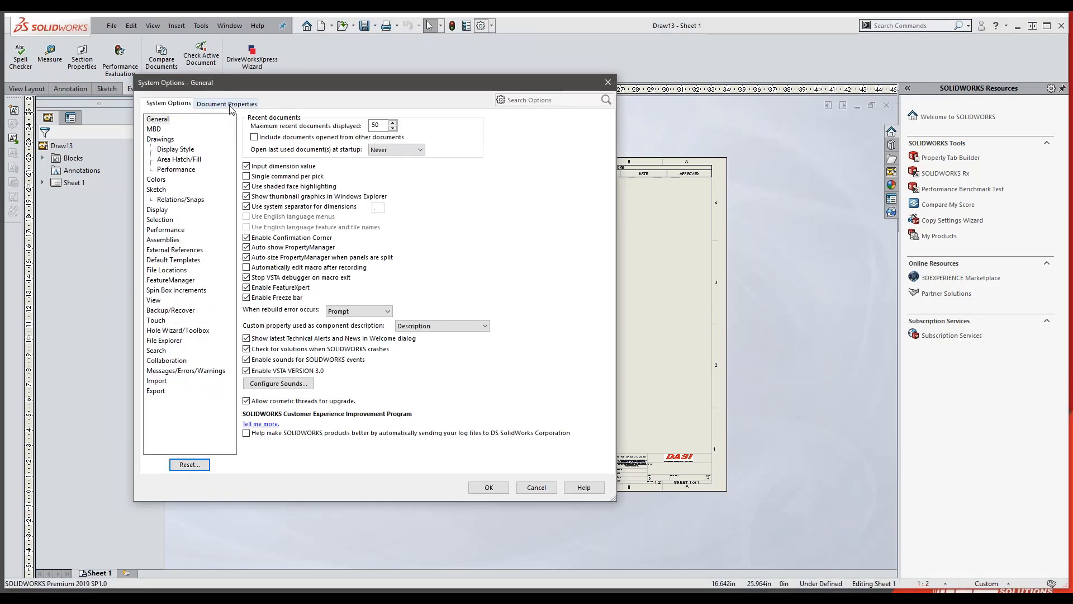
left_click(229, 104)
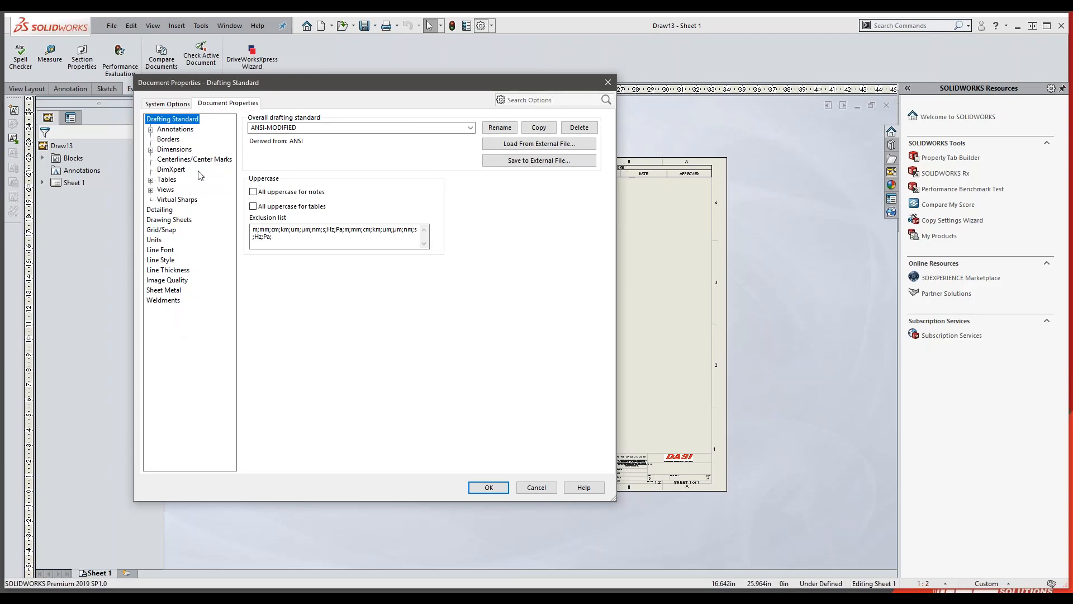
left_click(150, 149)
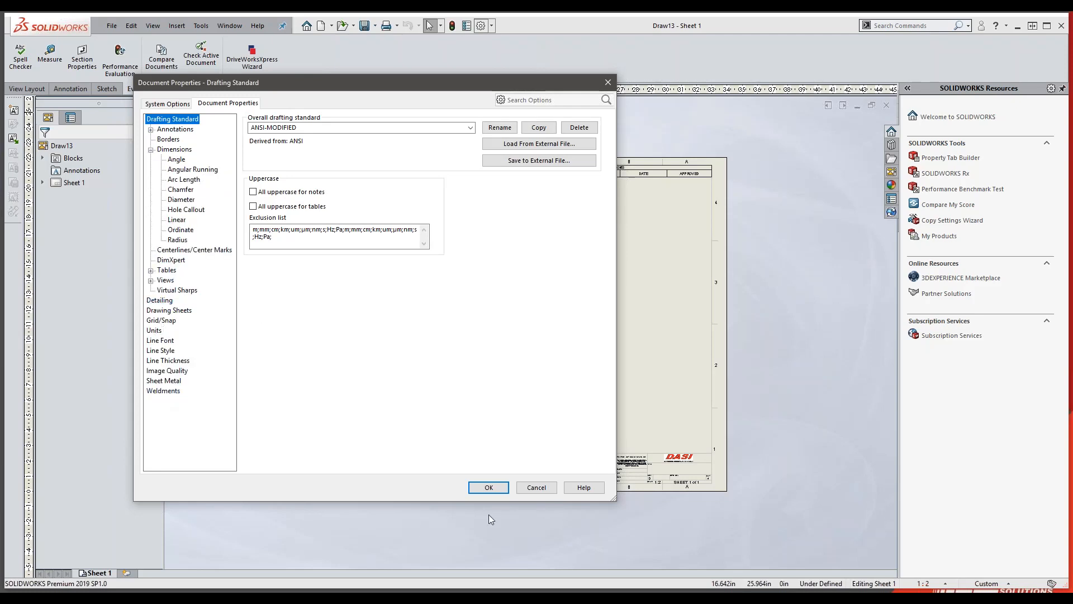
left_click(488, 488)
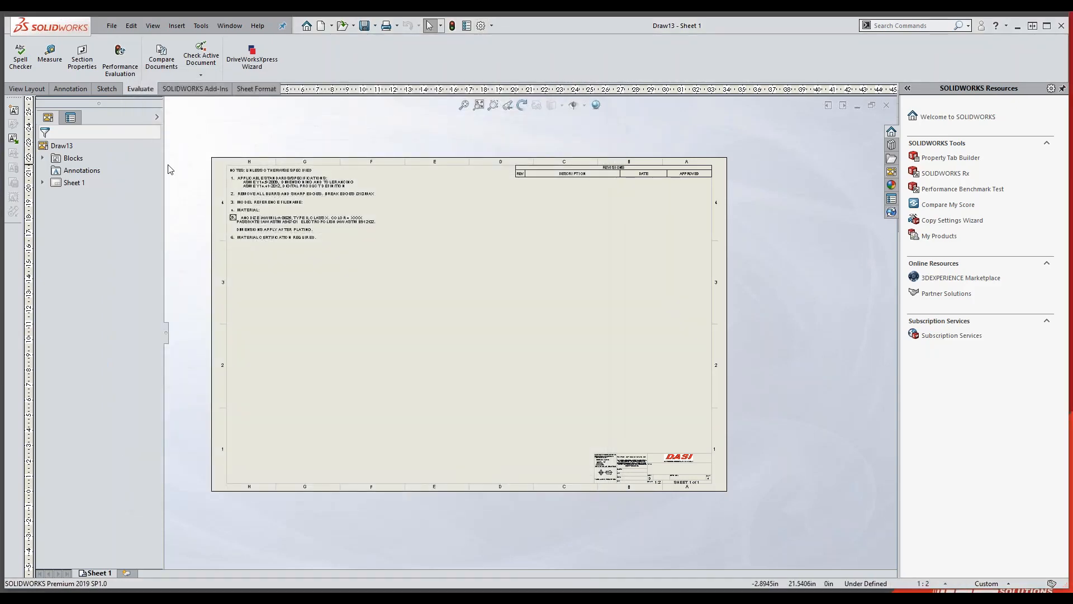
Check the default save folder for the Drawing Templates (*.drwdot) file type, and cancel without saving the drawing
left_click(112, 25)
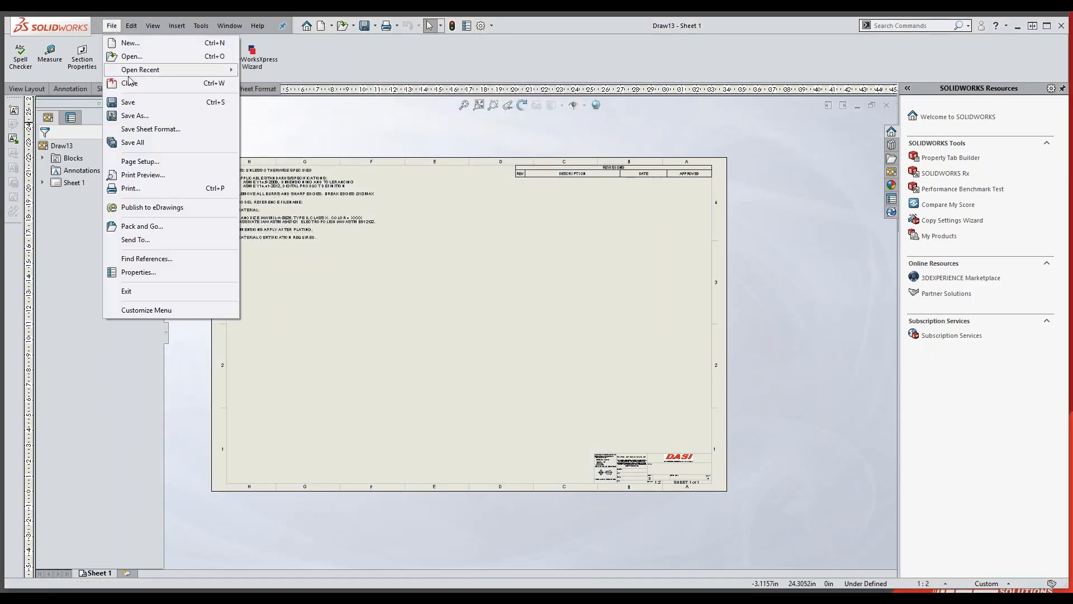
left_click(128, 115)
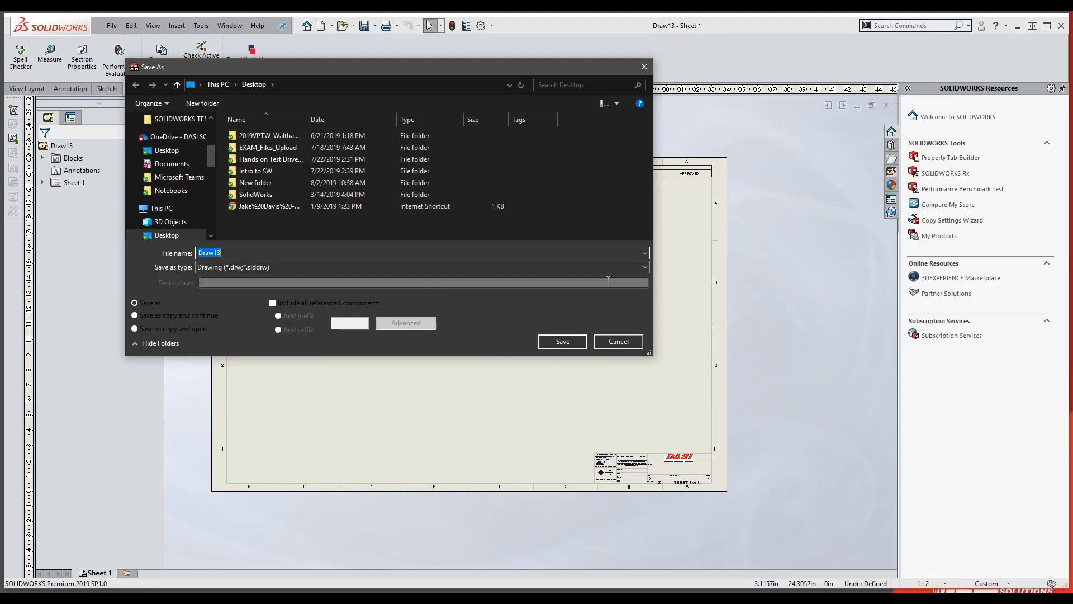
left_click(644, 267)
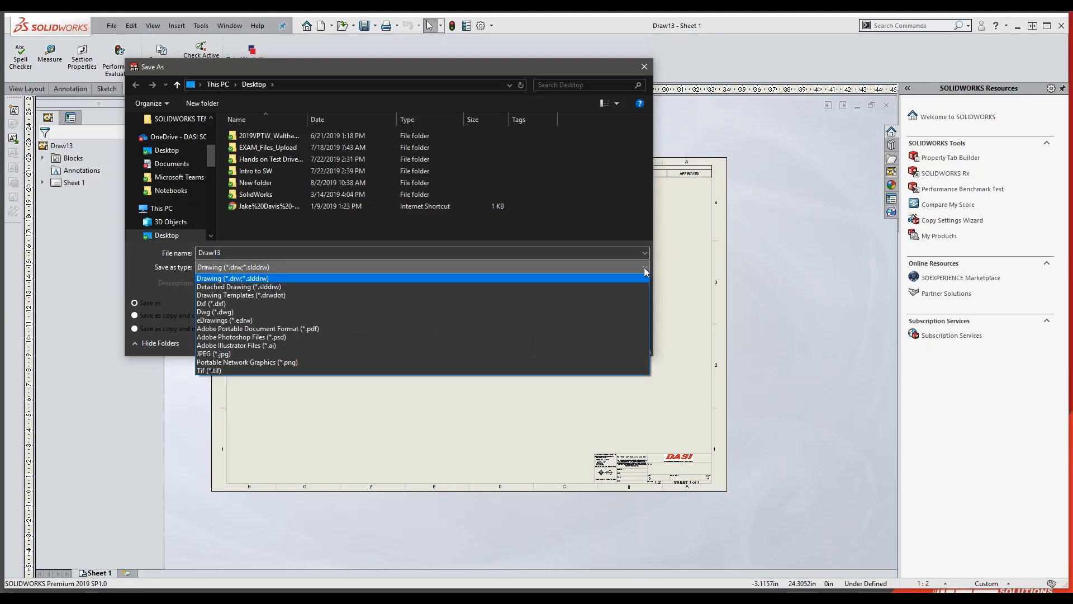
left_click(273, 295)
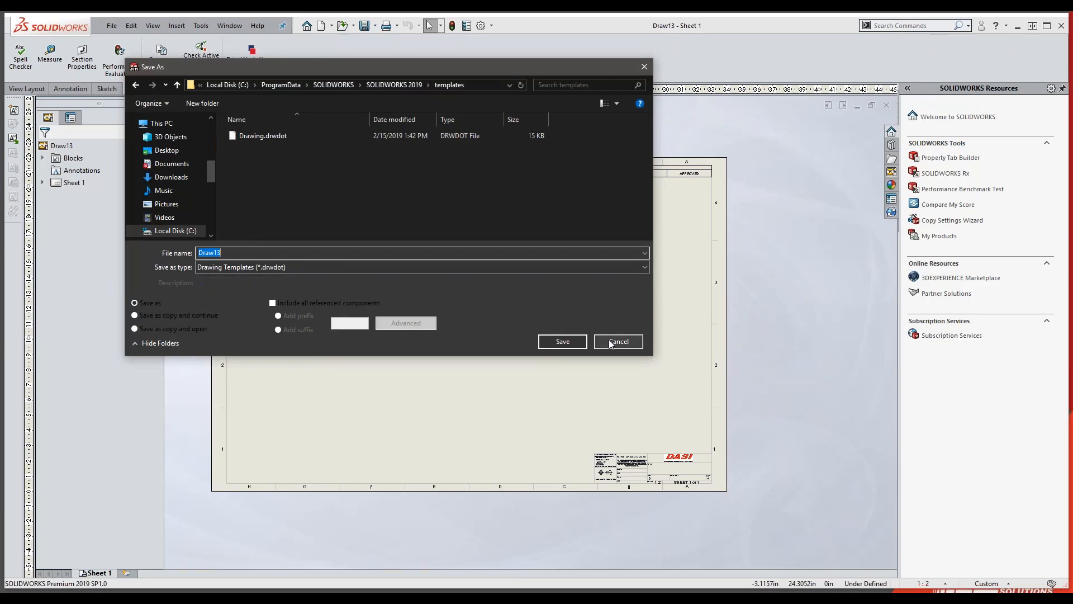
scroll(178, 232, "down", 1)
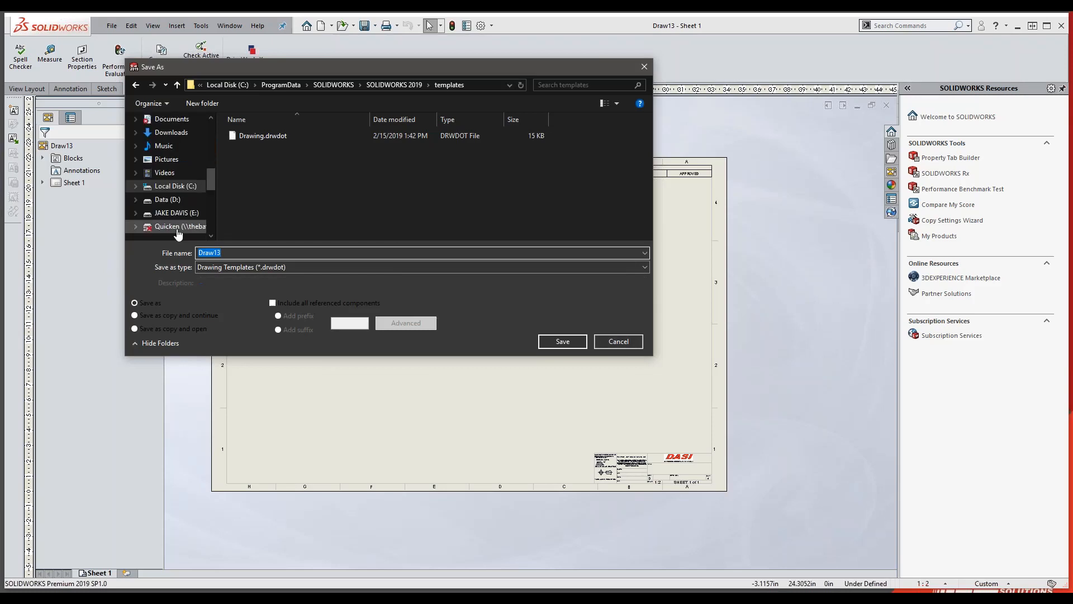
left_click(636, 343)
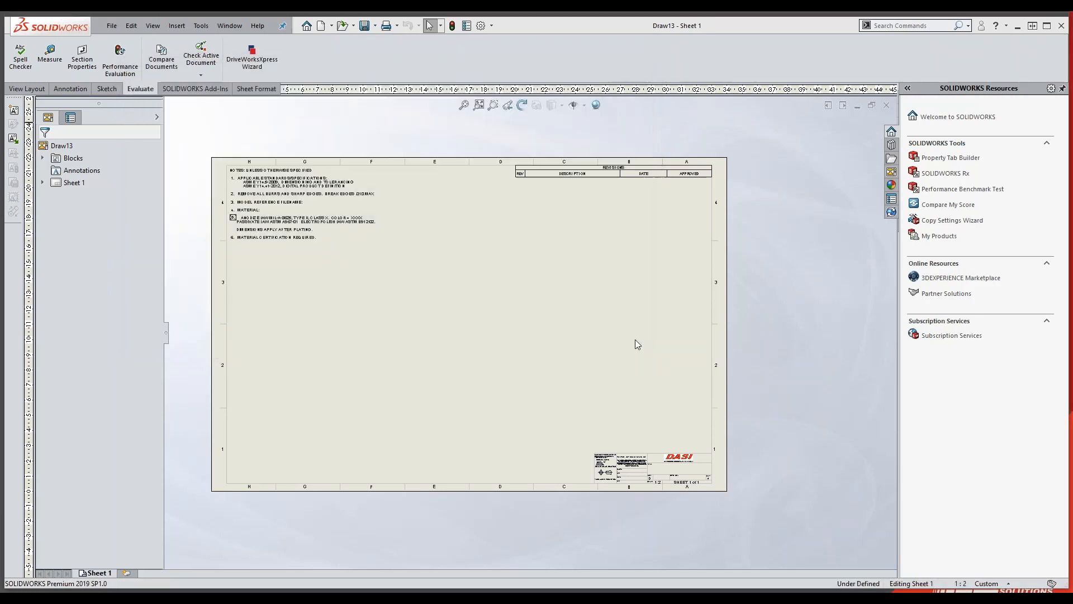
left_click(481, 26)
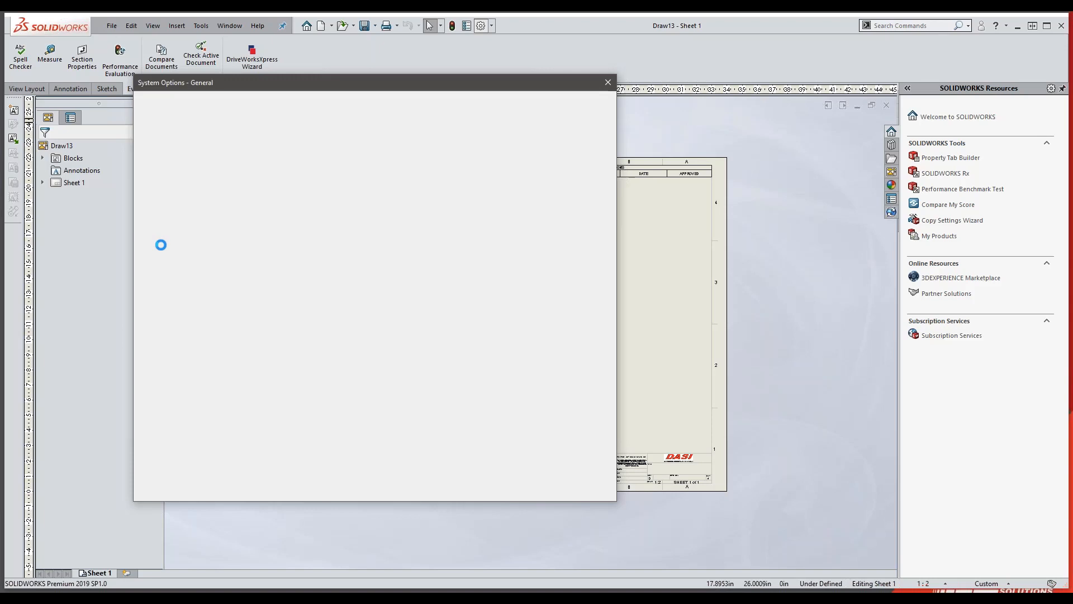
left_click(166, 270)
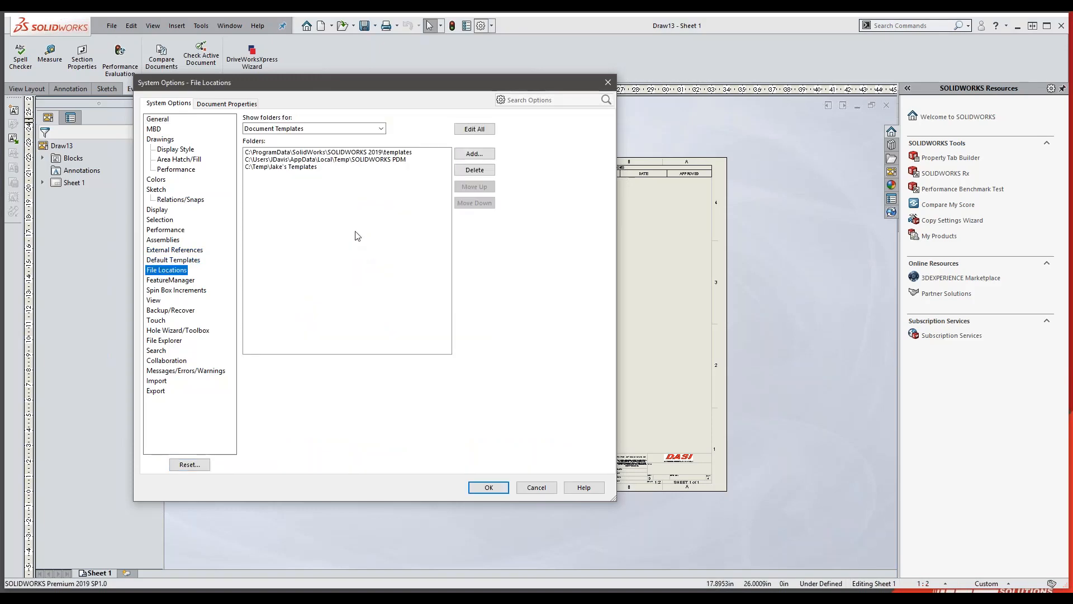
left_click(306, 168)
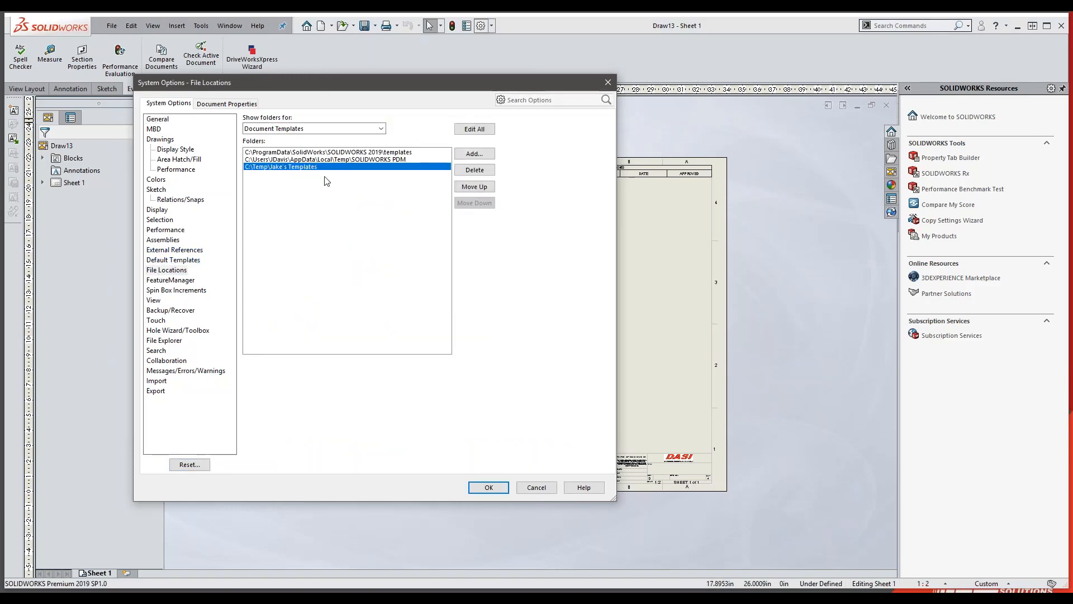
left_click(475, 189)
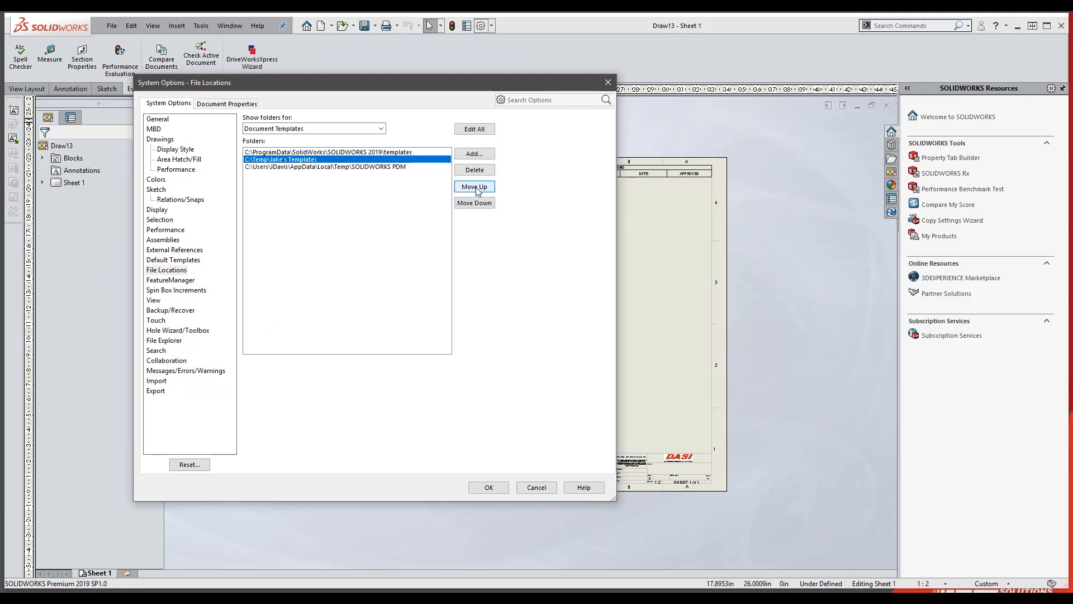
left_click(476, 187)
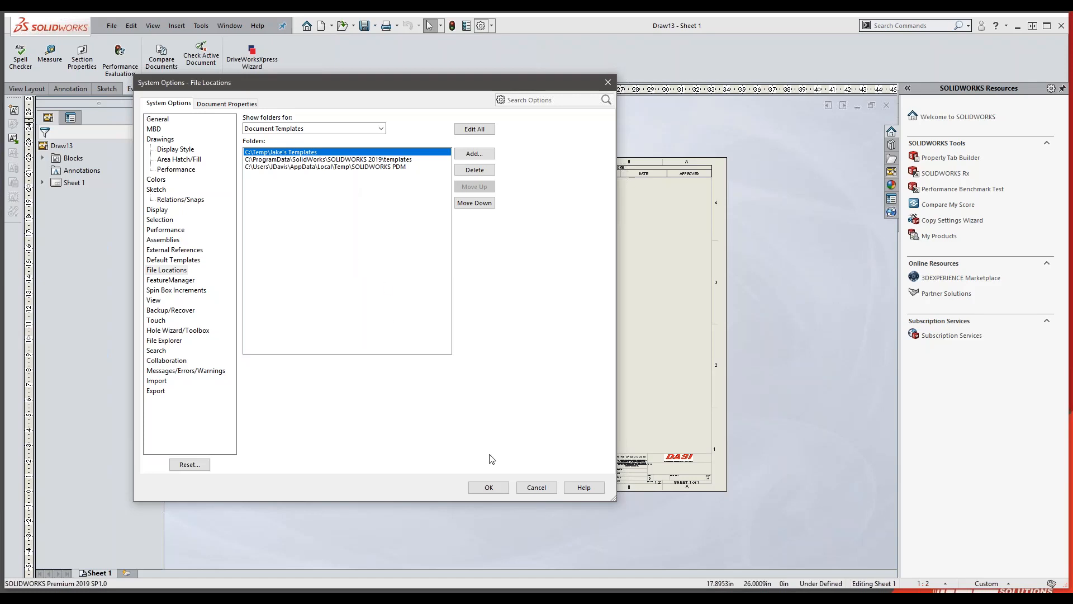
left_click(536, 488)
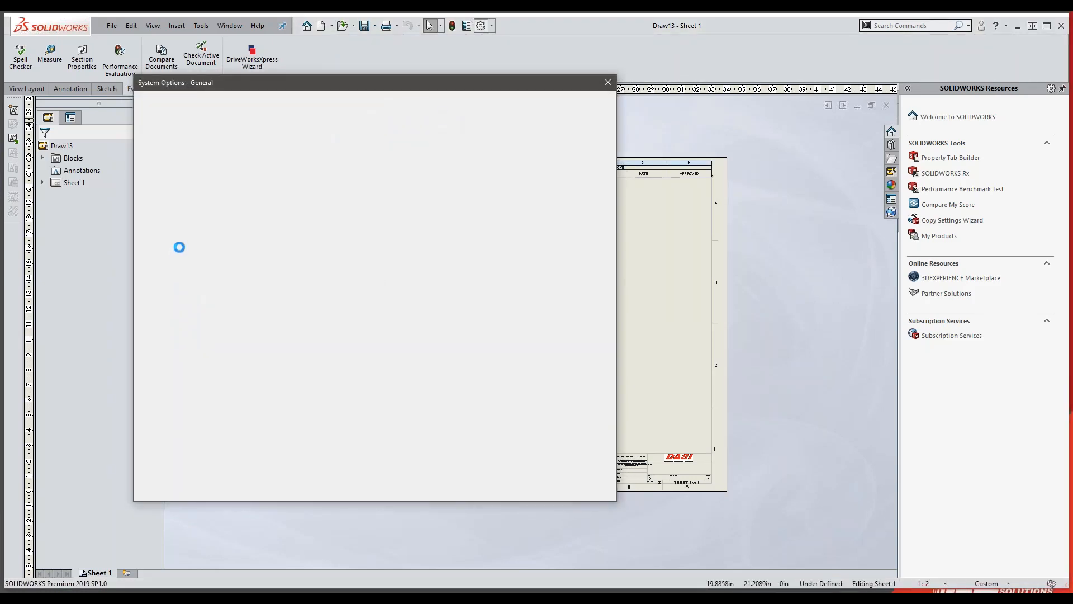
Move the custom templates folder under C:\Temp to the first place in the Document Templates file locations and apply the options
left_click(175, 269)
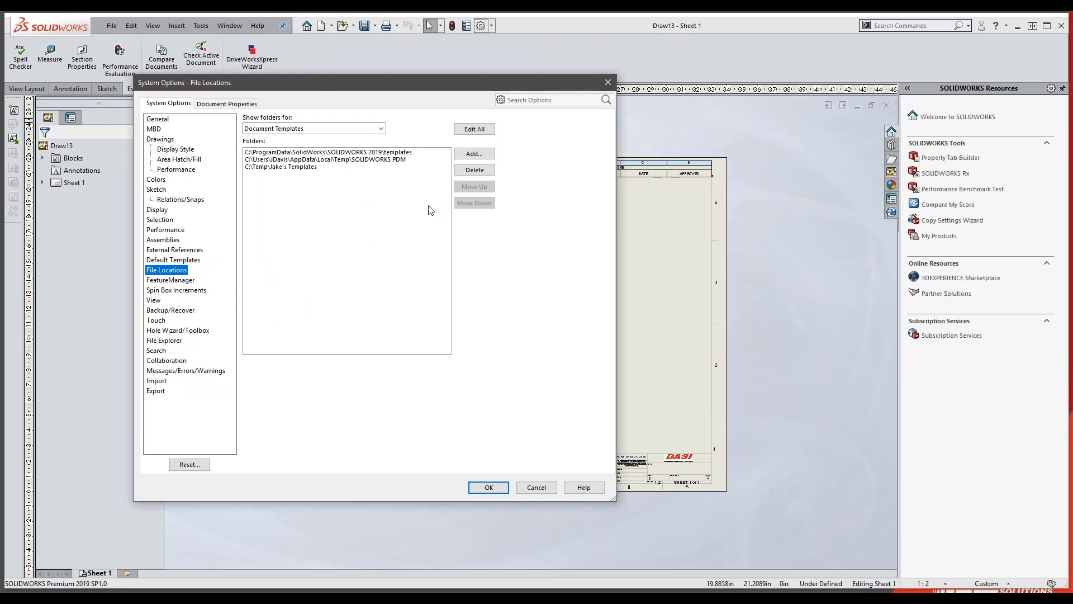
left_click(302, 166)
left_click(474, 186)
left_click(475, 187)
left_click(487, 488)
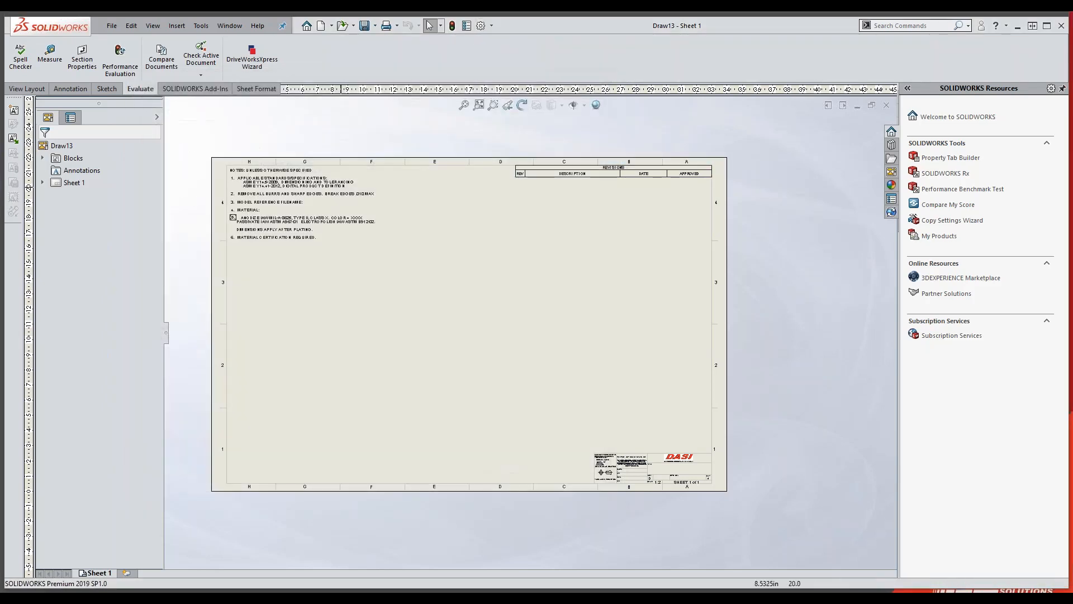
Check which folder is offered for saving the drawing as Drawing Templates (*.drwdot), and cancel without saving
left_click(112, 26)
left_click(134, 115)
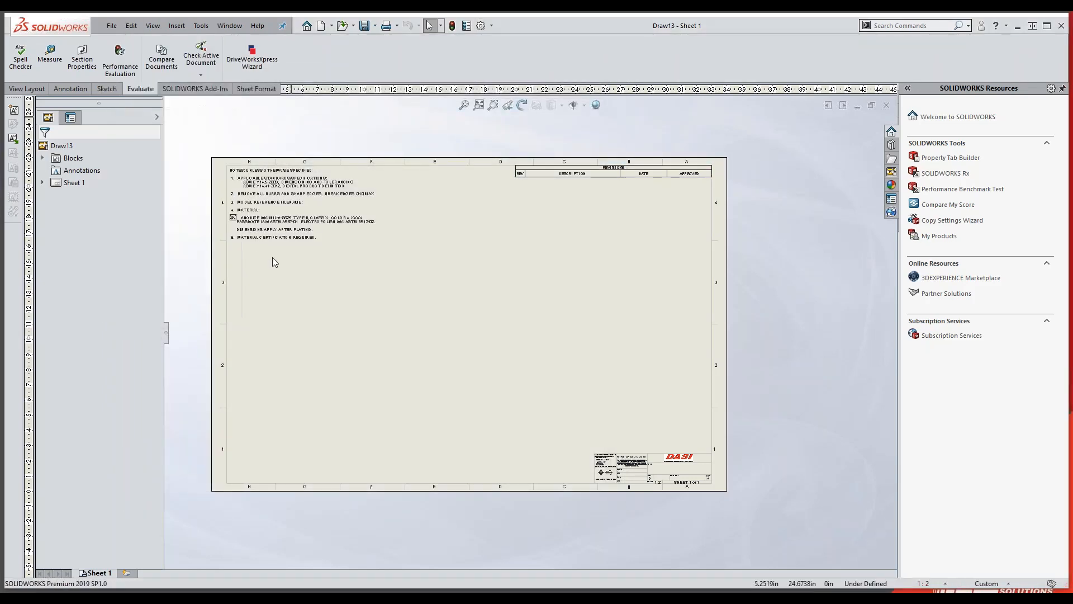
left_click(644, 267)
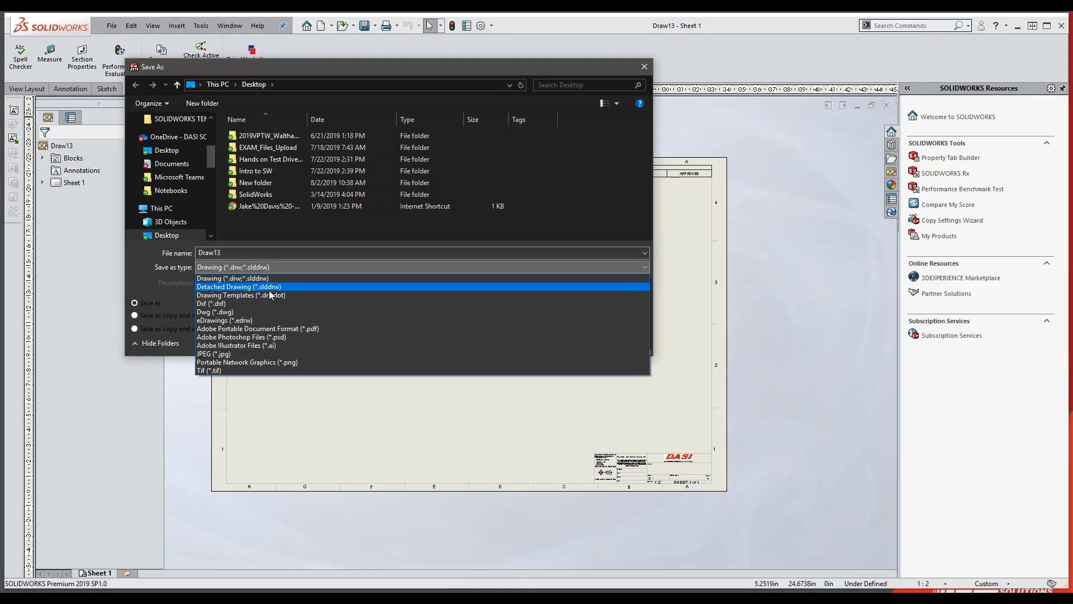
left_click(269, 294)
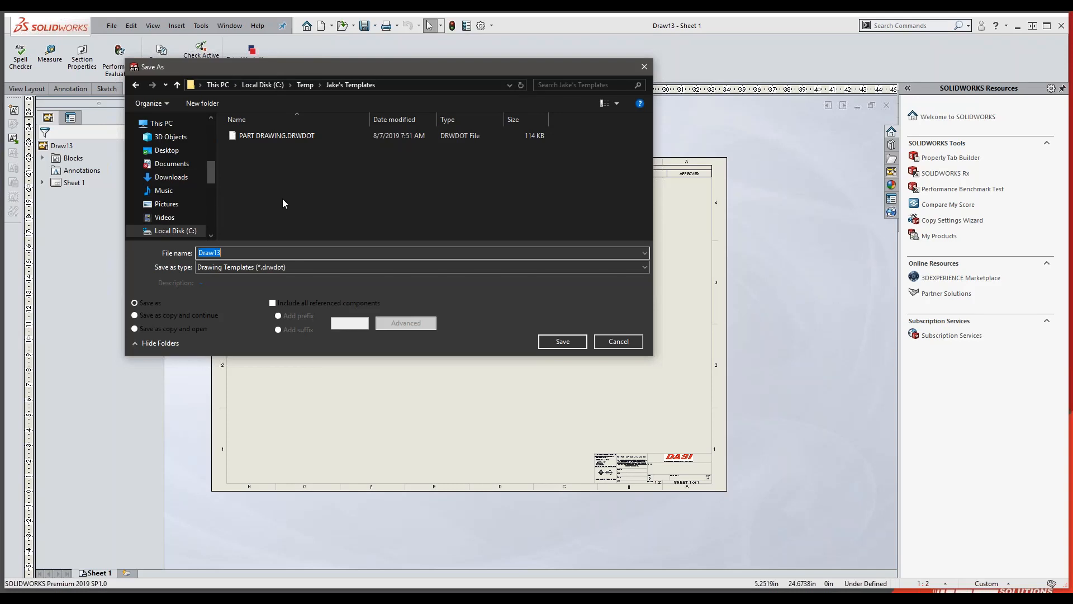
left_click(619, 341)
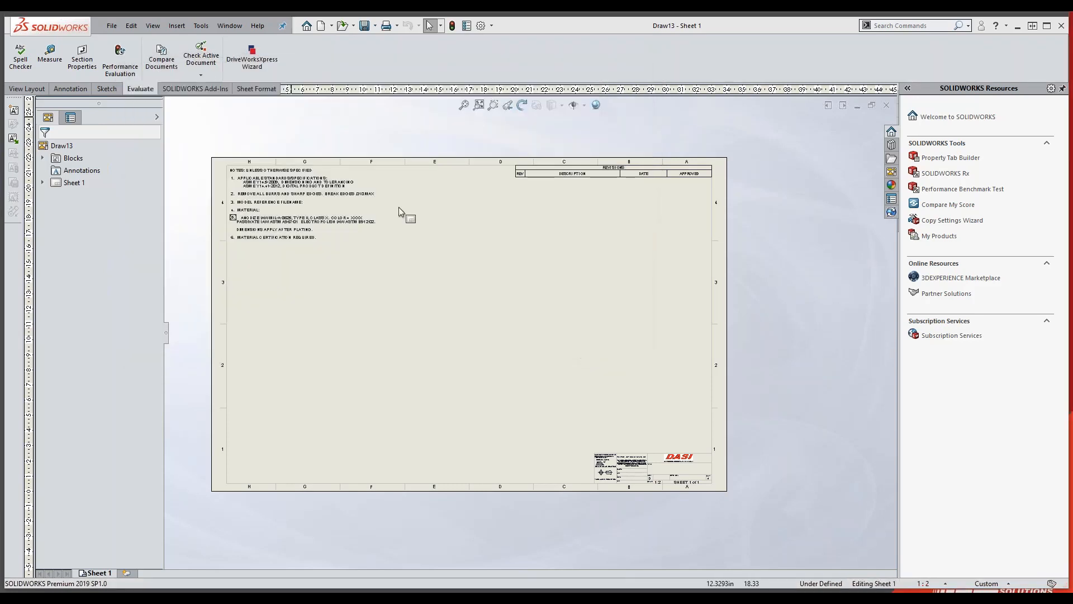
Set PART DRAWING.drwdot from the custom templates folder as the default drawing template and apply the options
left_click(491, 27)
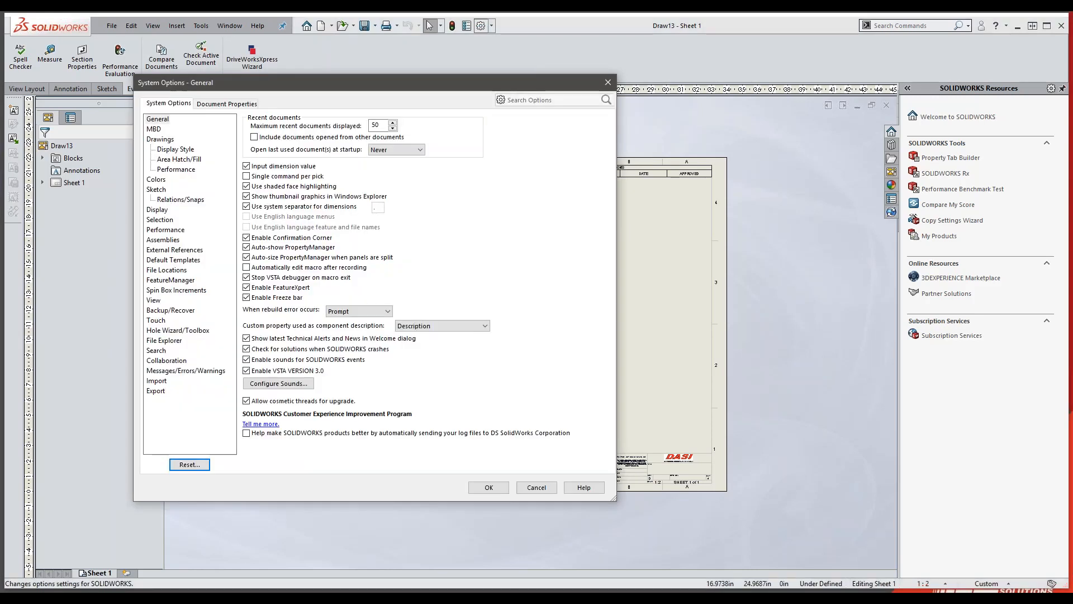
left_click(184, 261)
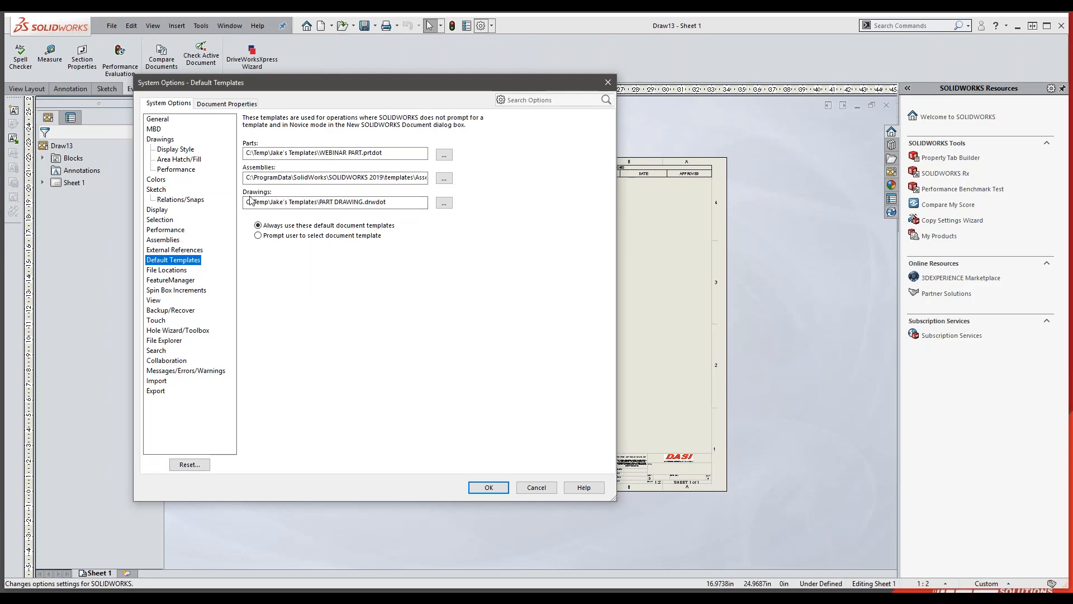
left_click(444, 203)
double_click(378, 244)
left_click(483, 490)
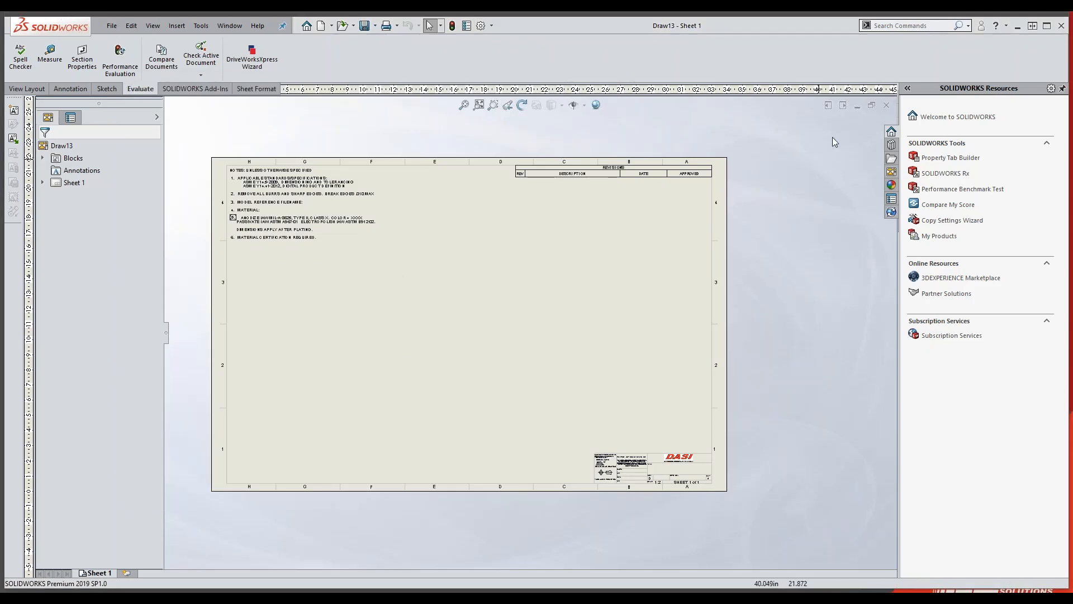
Close the open drawing and the WEBINAR part, and create a new drawing from the default template without inserting a model view
left_click(886, 106)
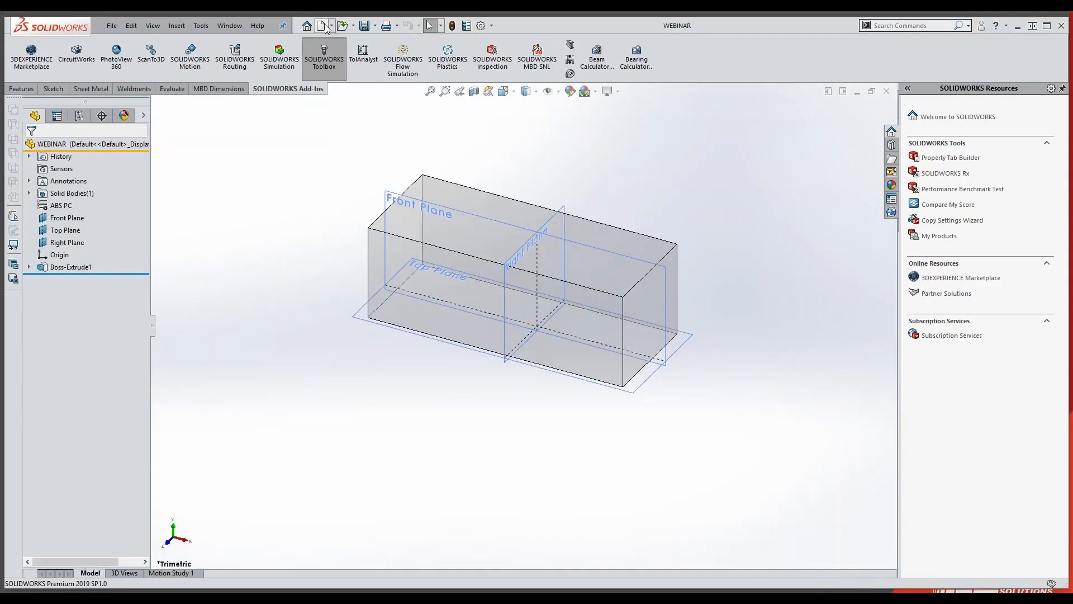
left_click(886, 92)
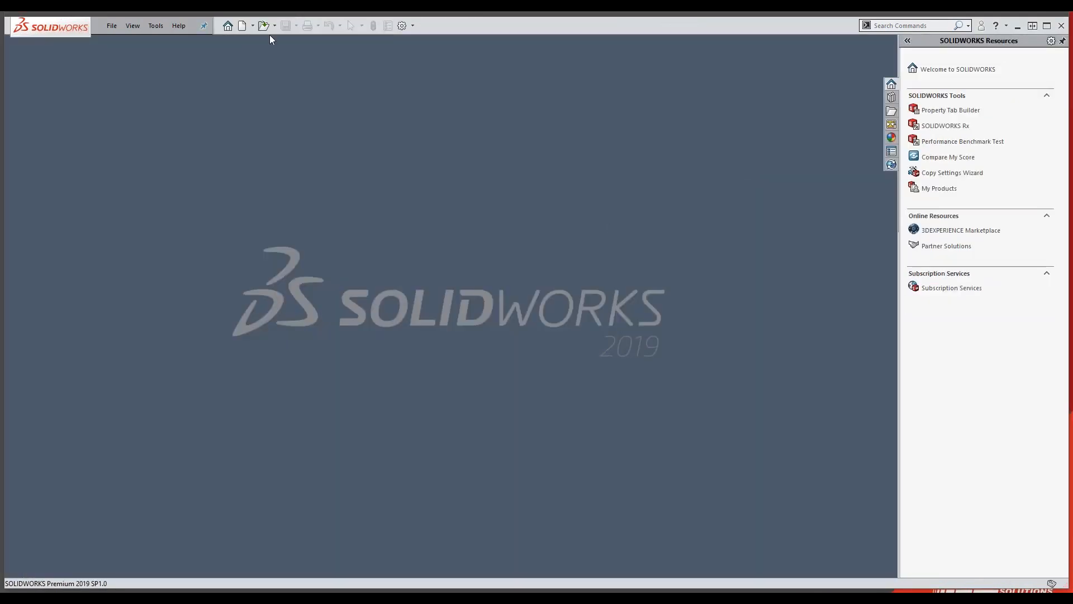
left_click(241, 26)
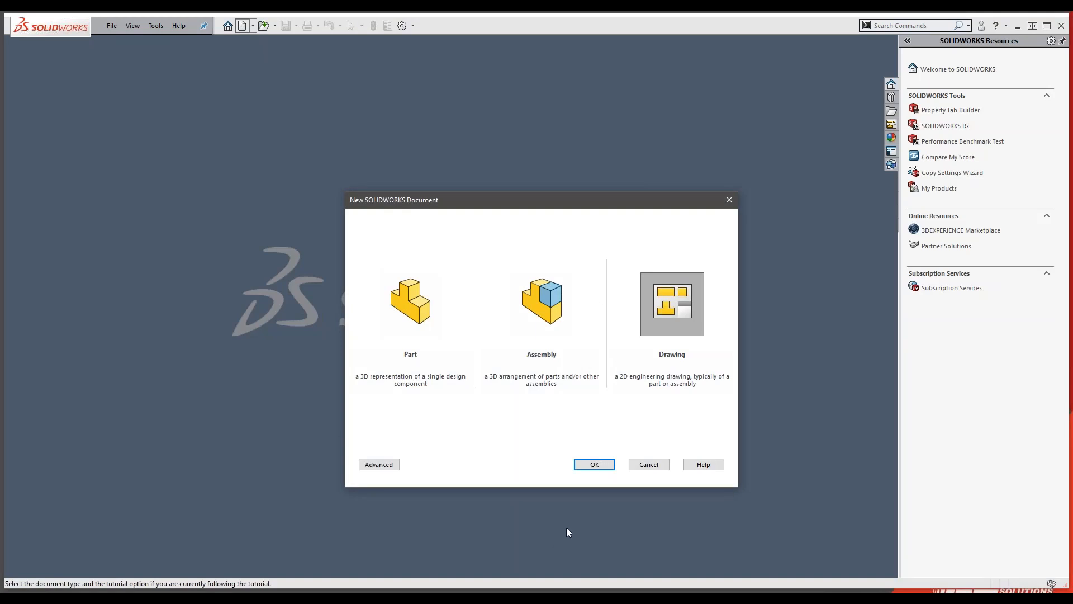
left_click(593, 465)
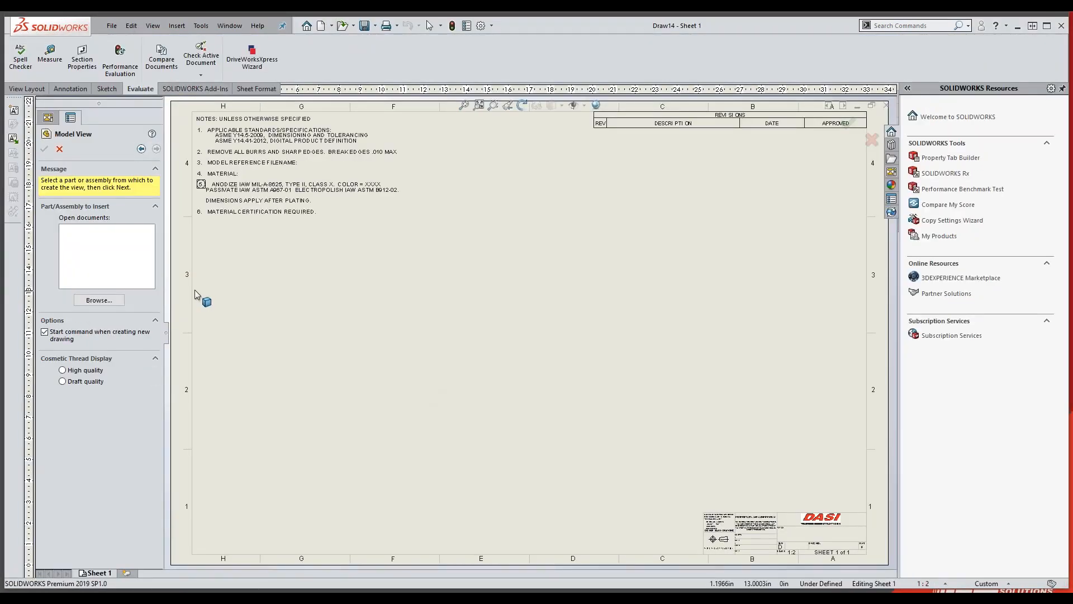
left_click(59, 149)
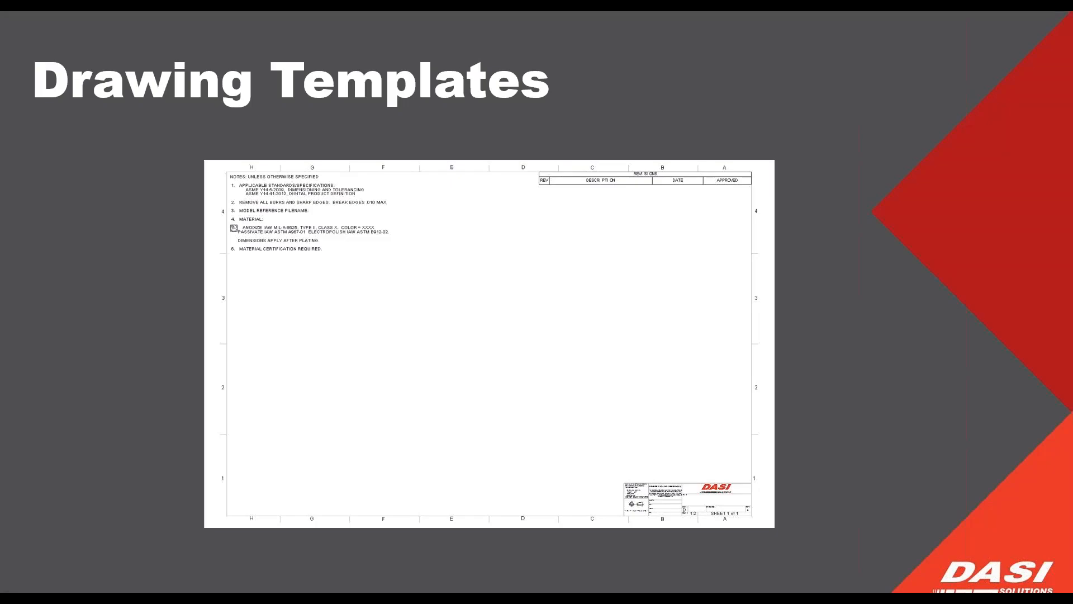
key("Right")
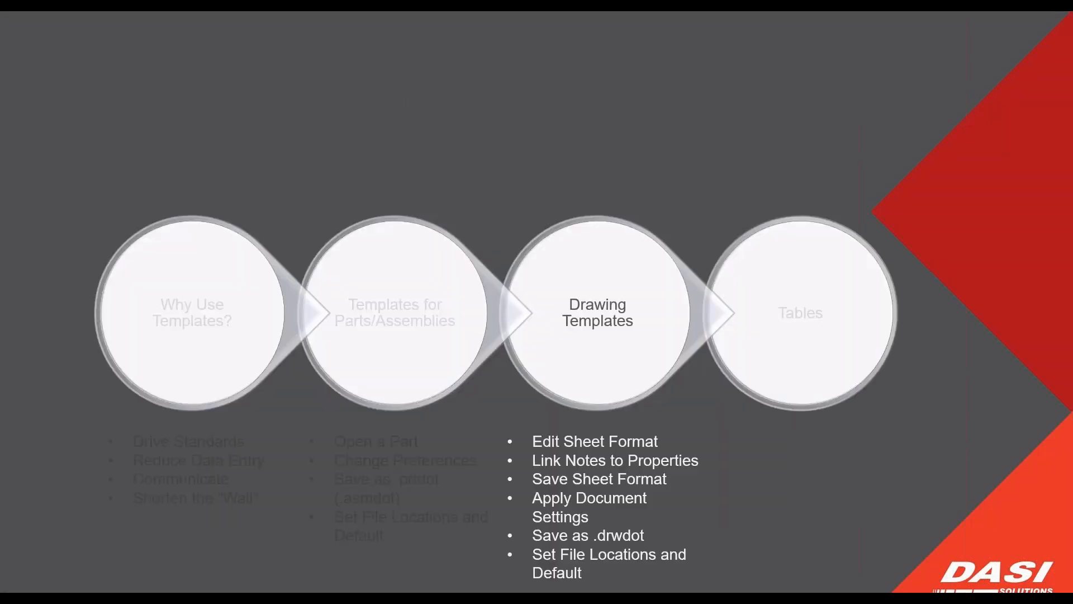
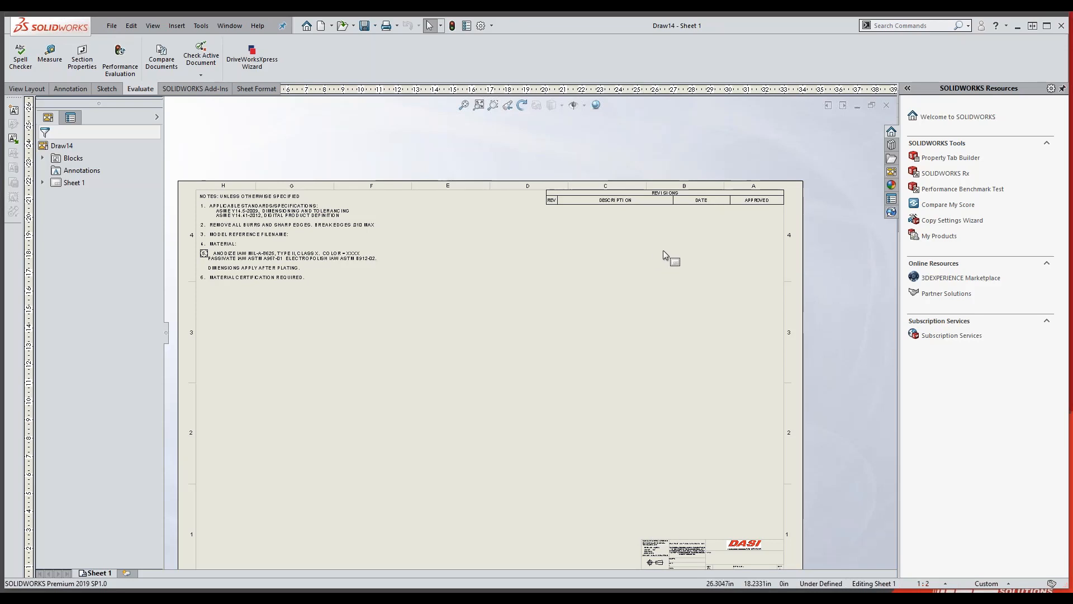
Select the revision table and review its properties, including anchoring, revision symbol shape and border settings, and deselect it
scroll(665, 248, "down", 4)
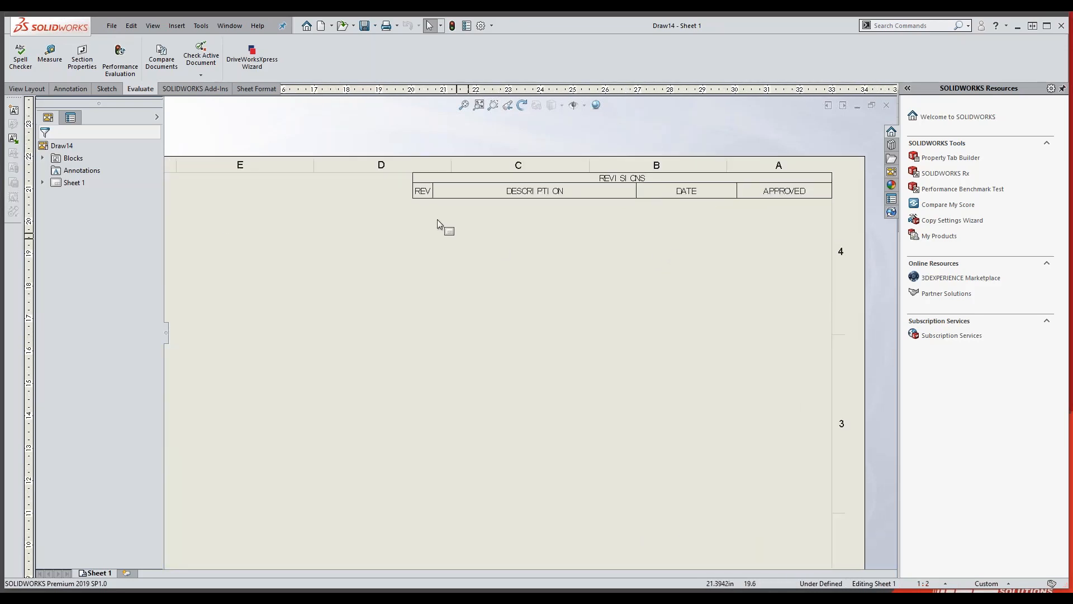
left_click(423, 193)
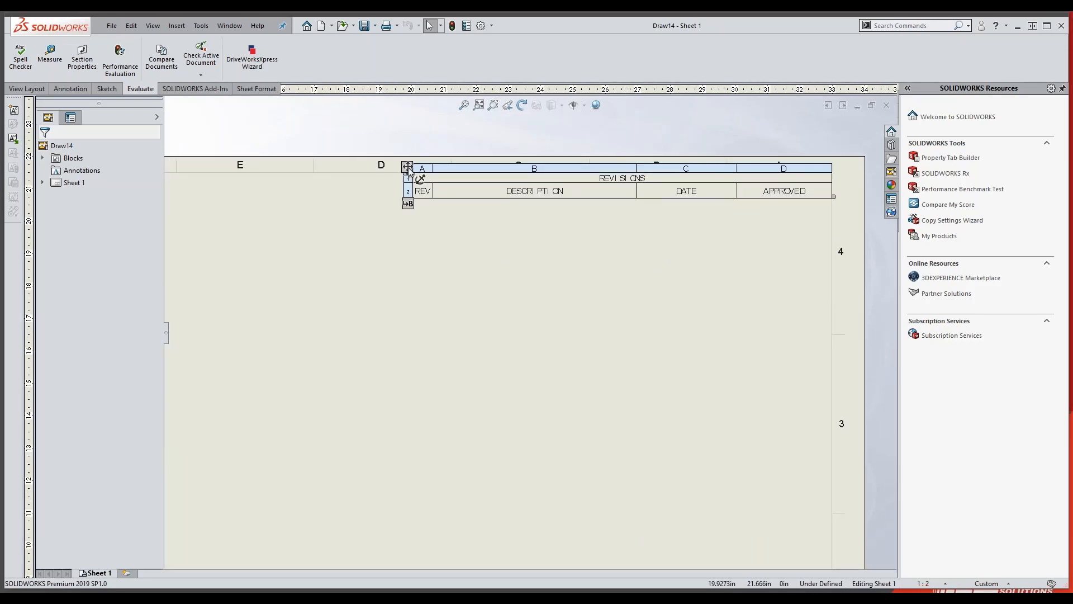
left_click(408, 169)
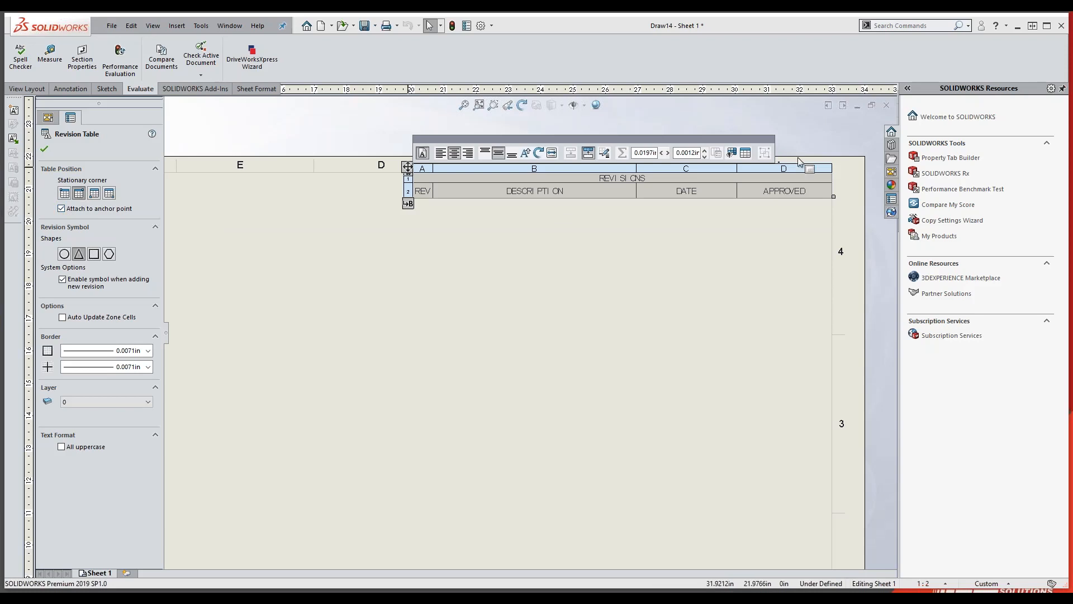
left_click(540, 284)
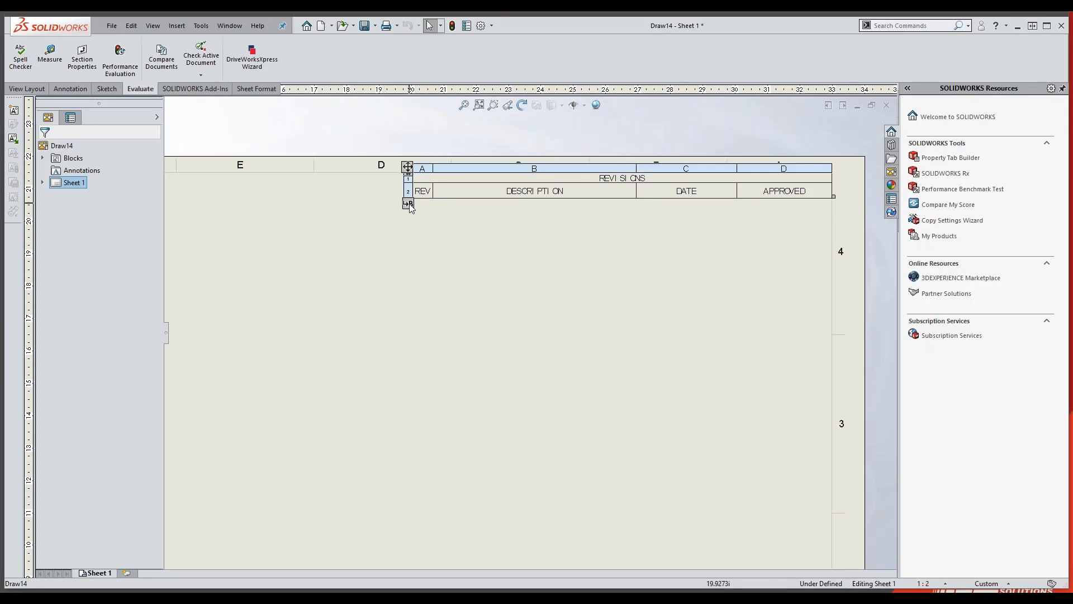
Add revision A to the revision table, try placing its triangle revision symbol on the sheet, and finish the symbol command
left_click(408, 204)
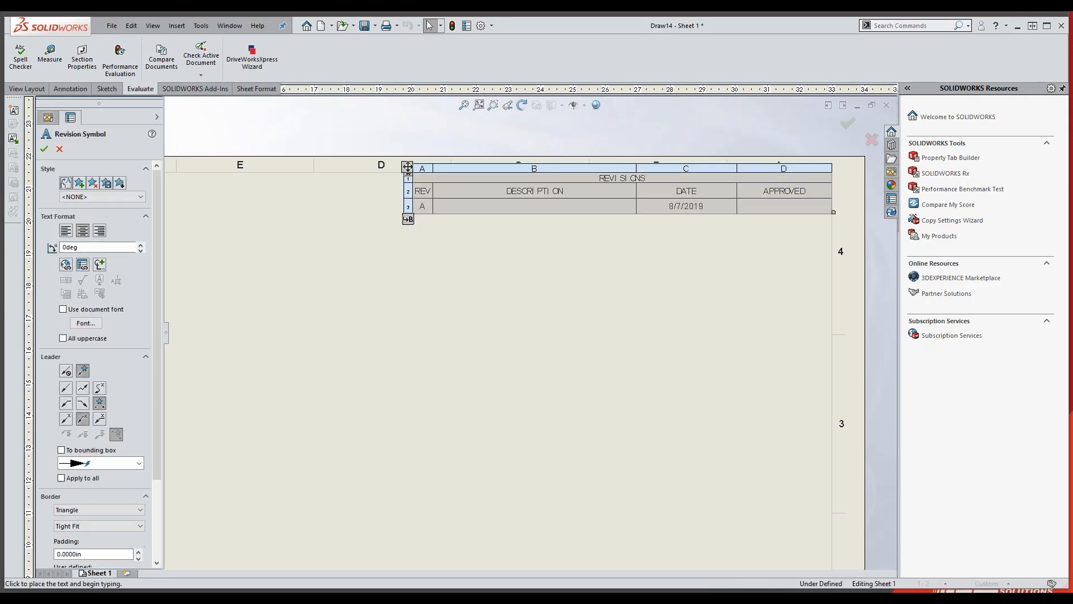
left_click(435, 227)
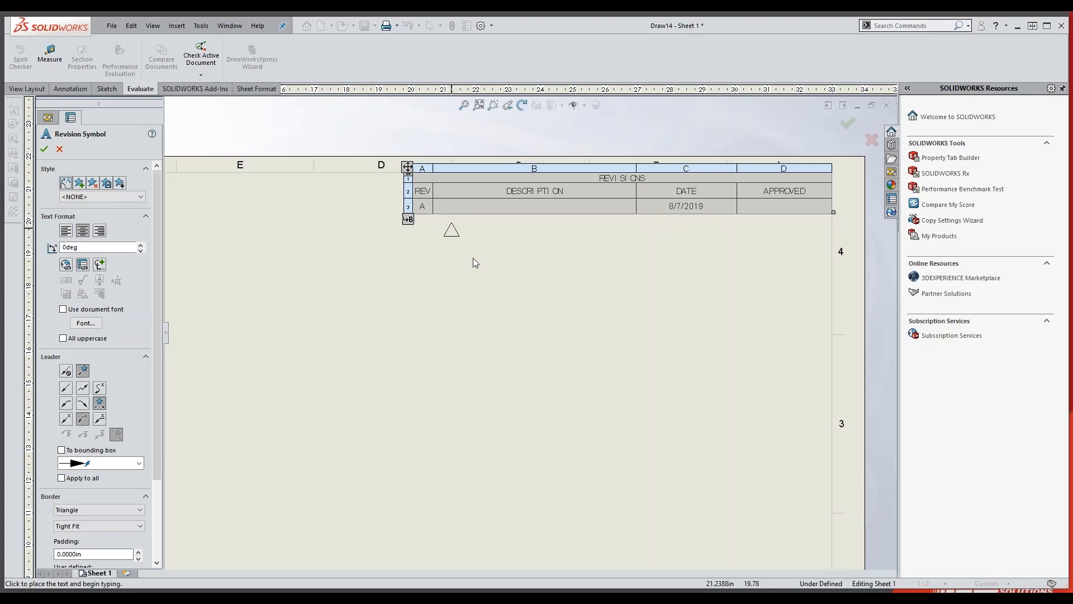
scroll(508, 293, "up", 1)
scroll(363, 403, "up", 1)
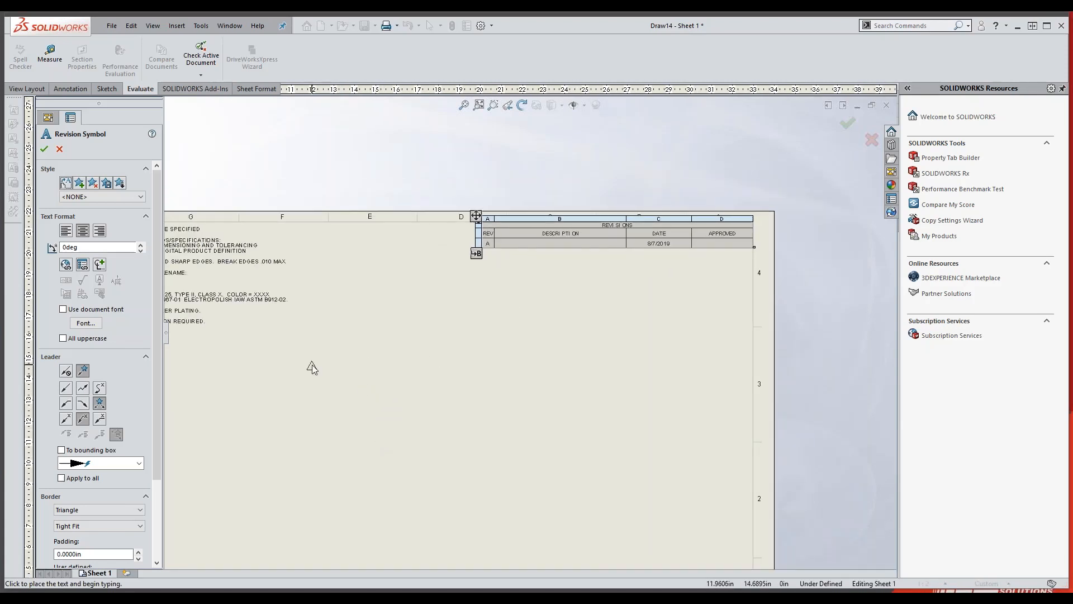
left_click(44, 149)
Delete the revision A row from the revision table
scroll(508, 212, "down", 1)
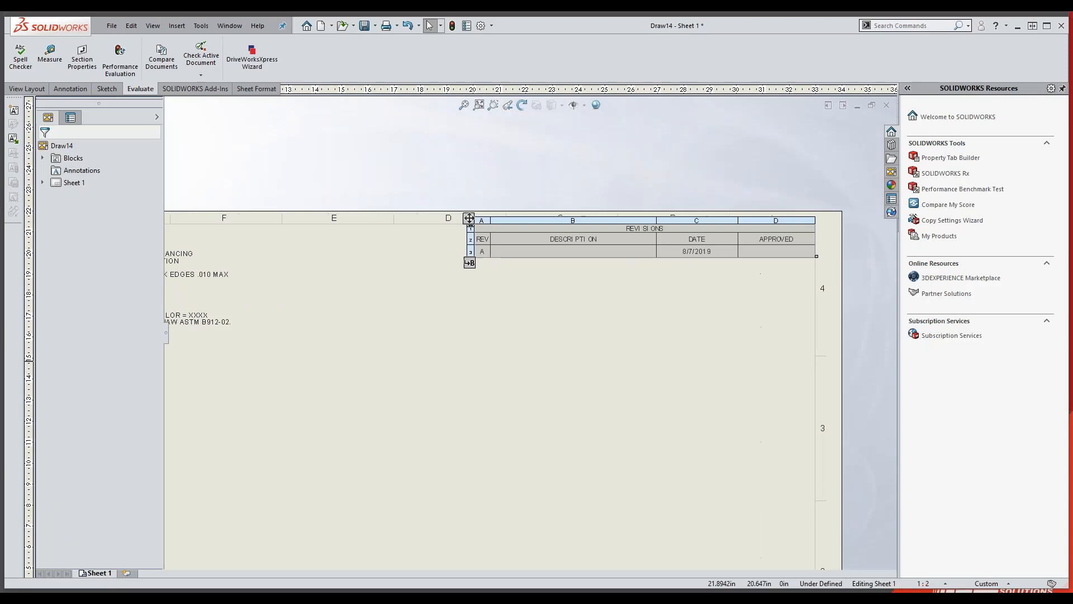
scroll(469, 218, "down", 1)
right_click(453, 267)
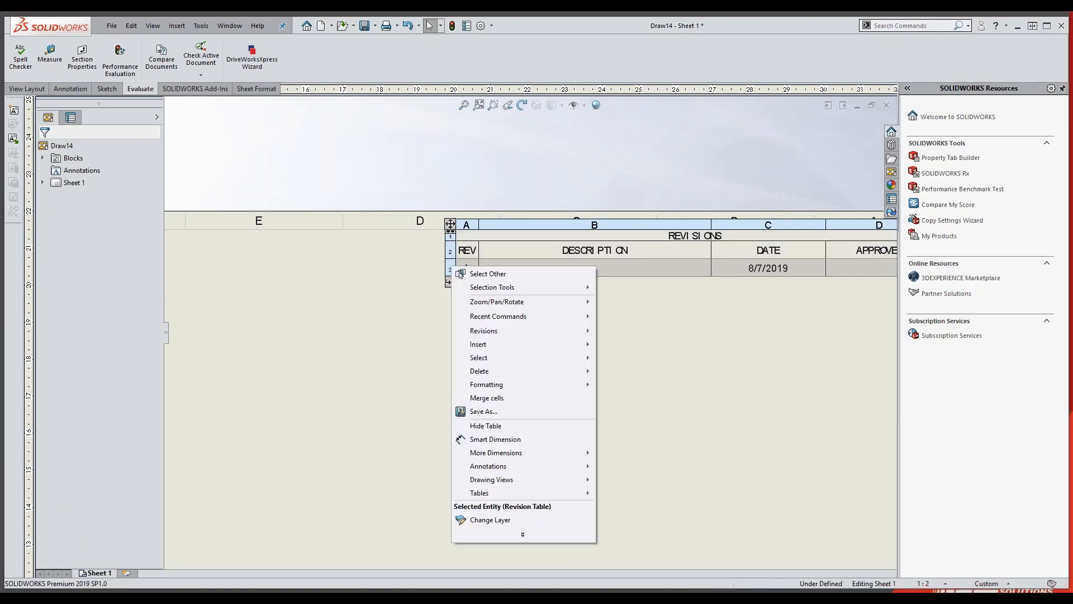
mouse_move(505, 371)
left_click(612, 385)
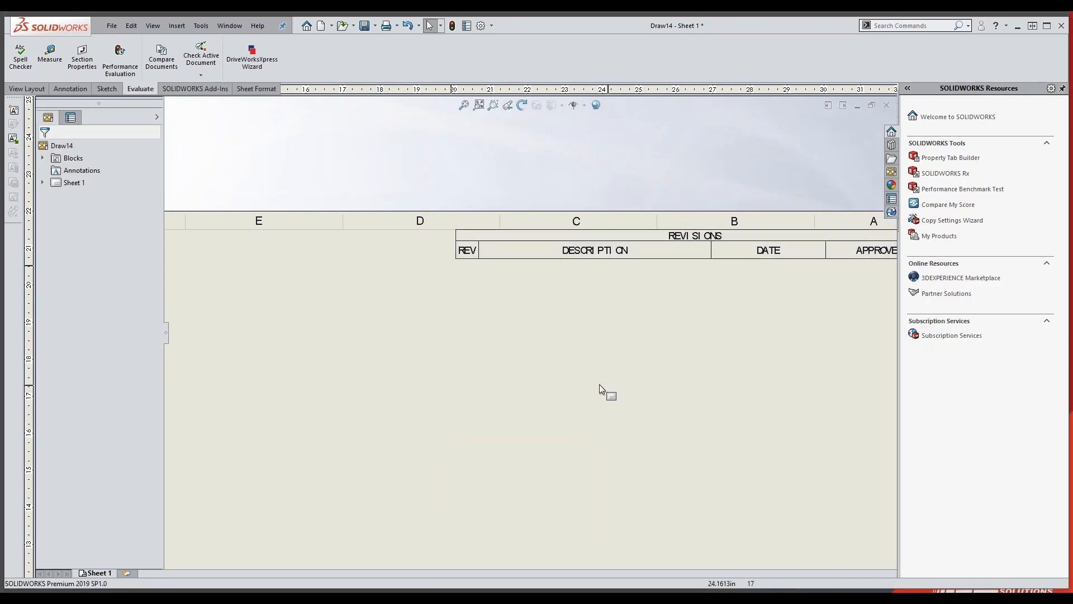
Select the revision table, check how to save it as a revision table template (*.sldrevtbt), and cancel the save
left_click(451, 235)
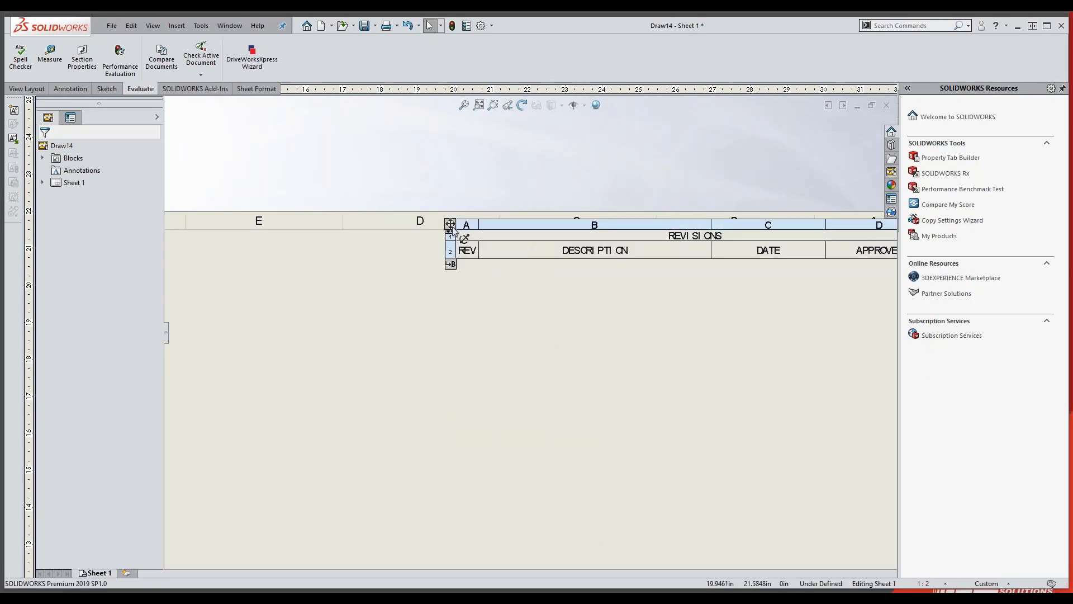
left_click(452, 229)
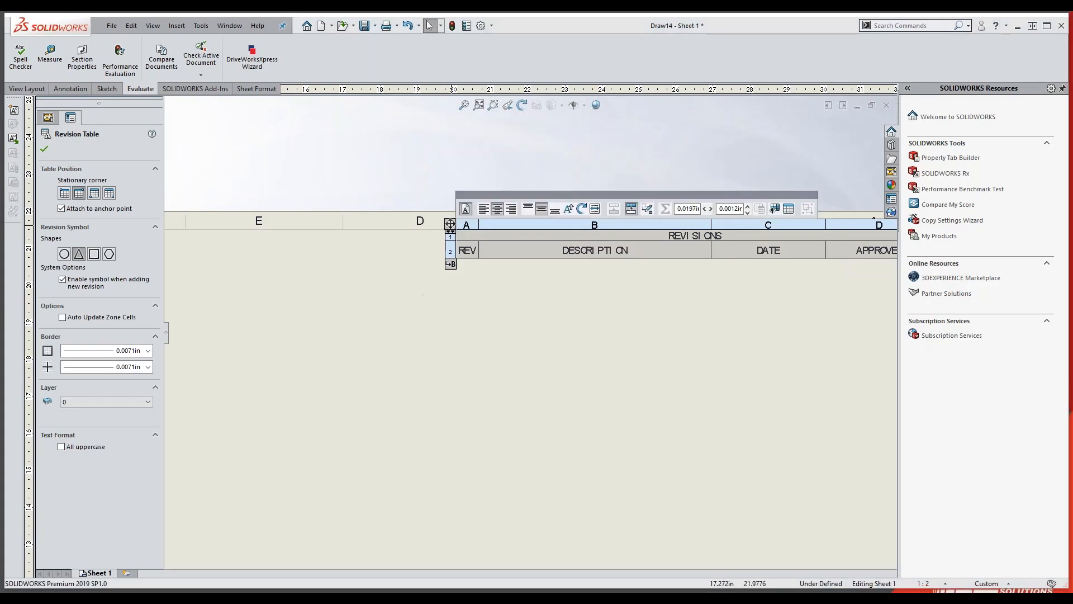
left_click(111, 25)
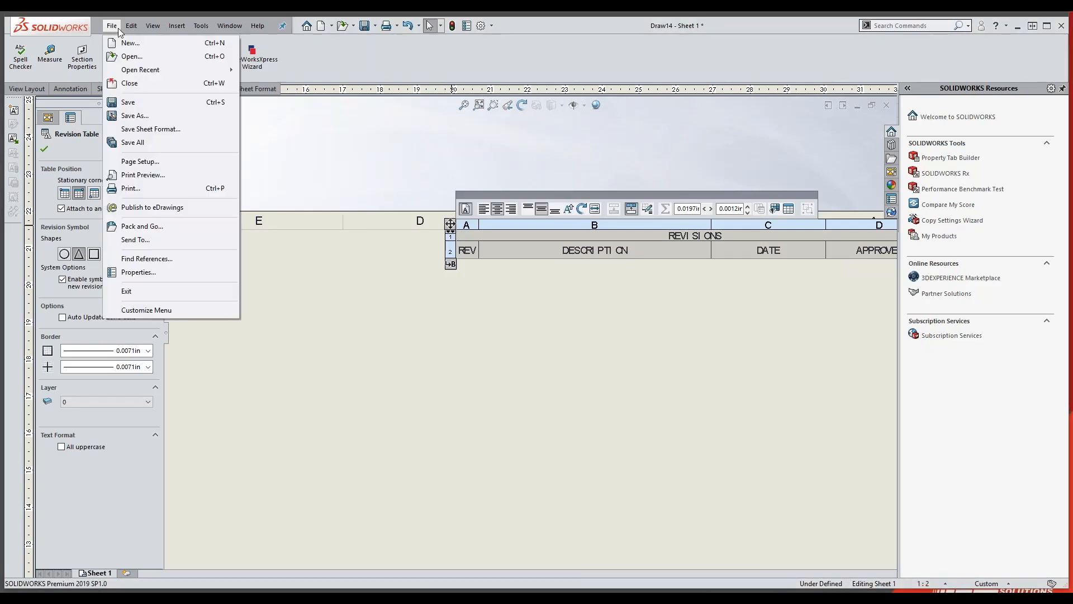
left_click(127, 116)
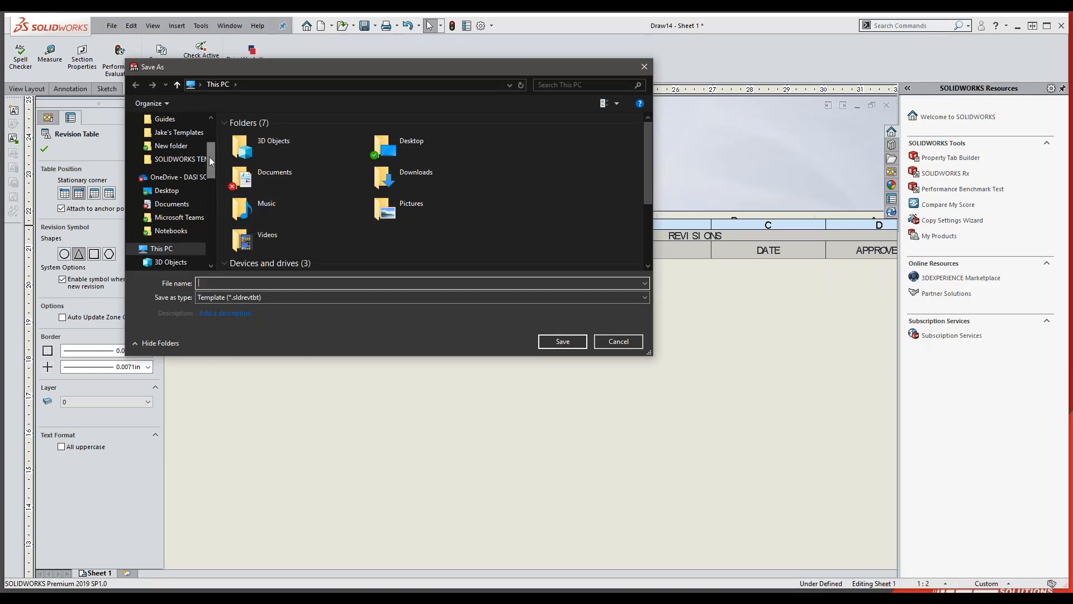
left_click_drag(210, 162, 211, 186)
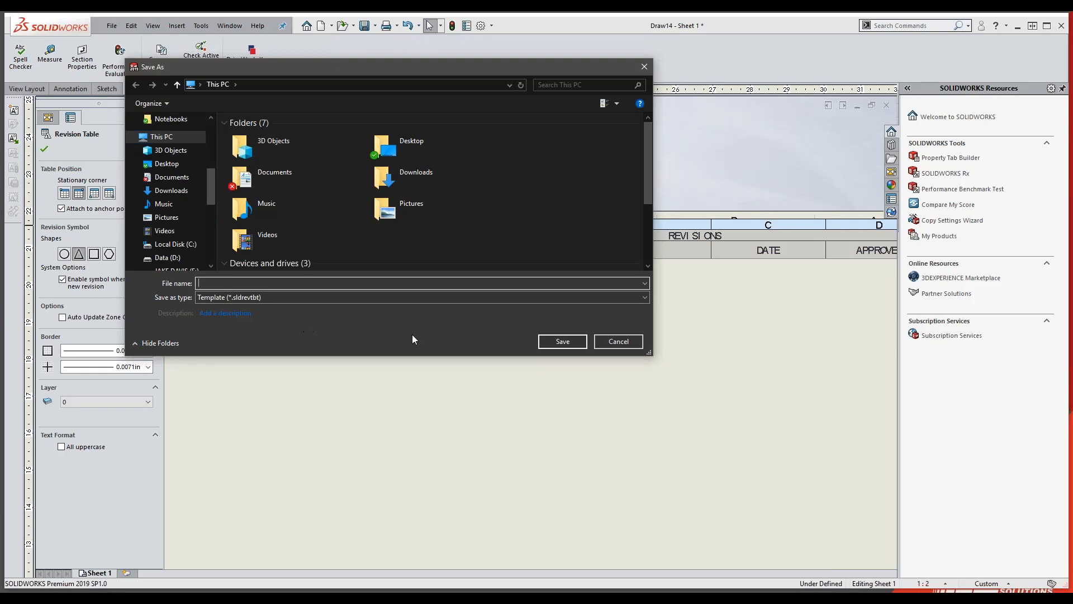
left_click(618, 342)
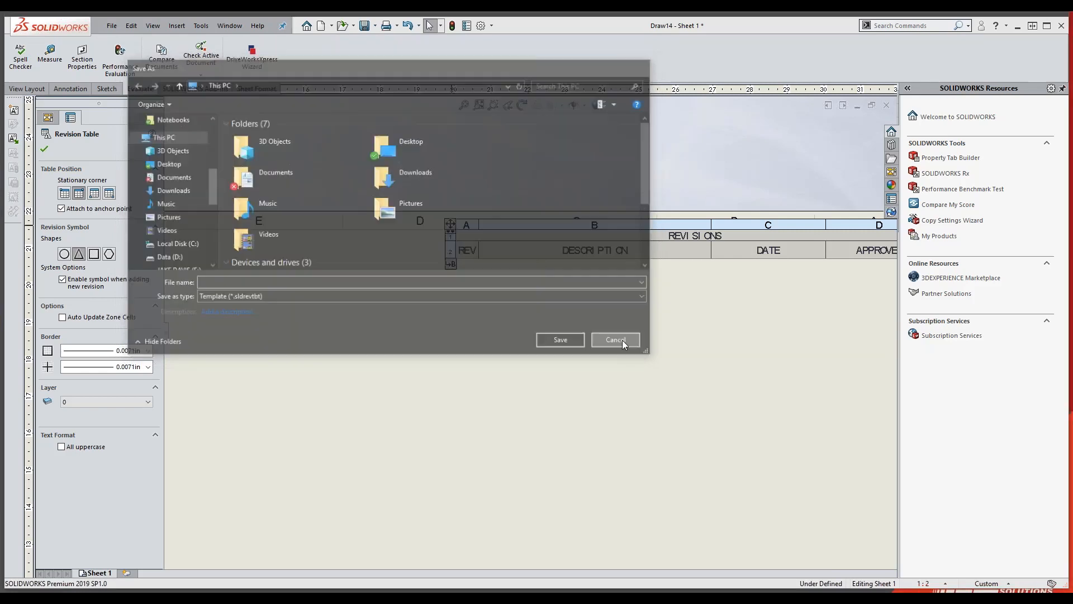
left_click(412, 341)
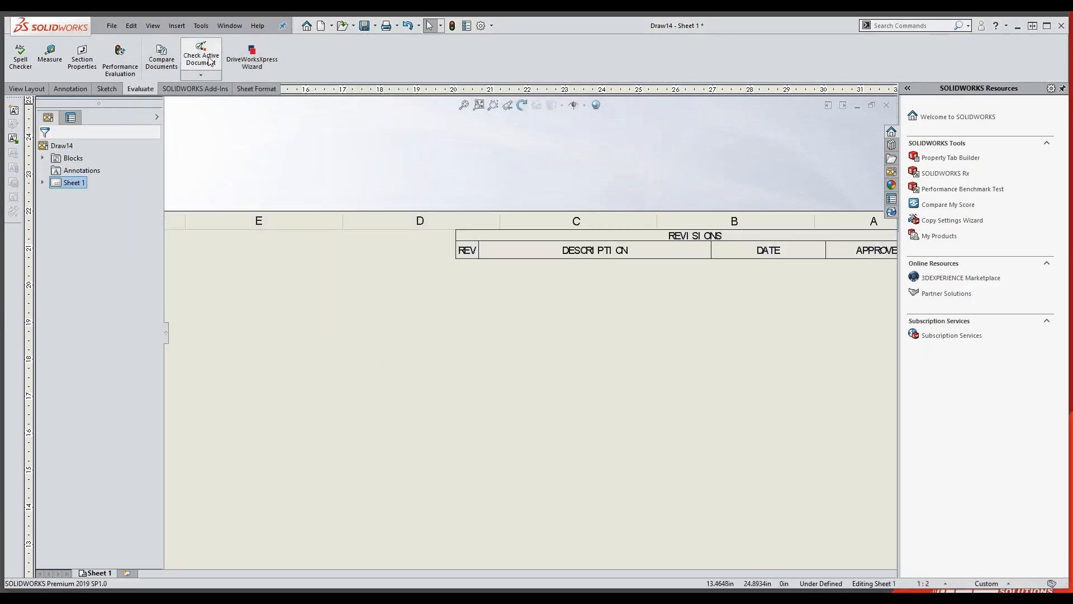
left_click(177, 25)
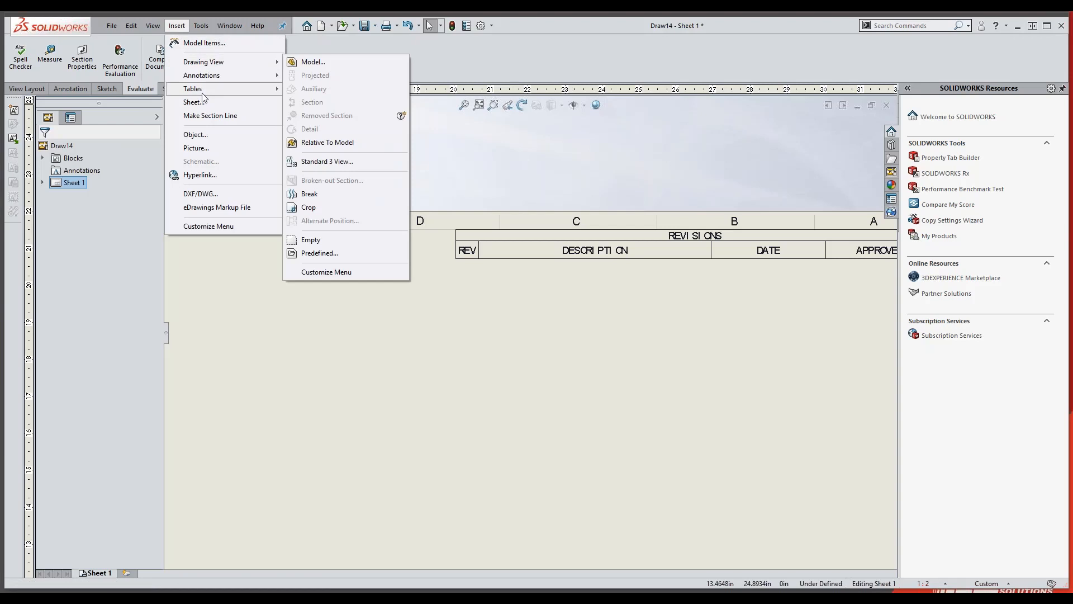
mouse_move(202, 91)
left_click(316, 115)
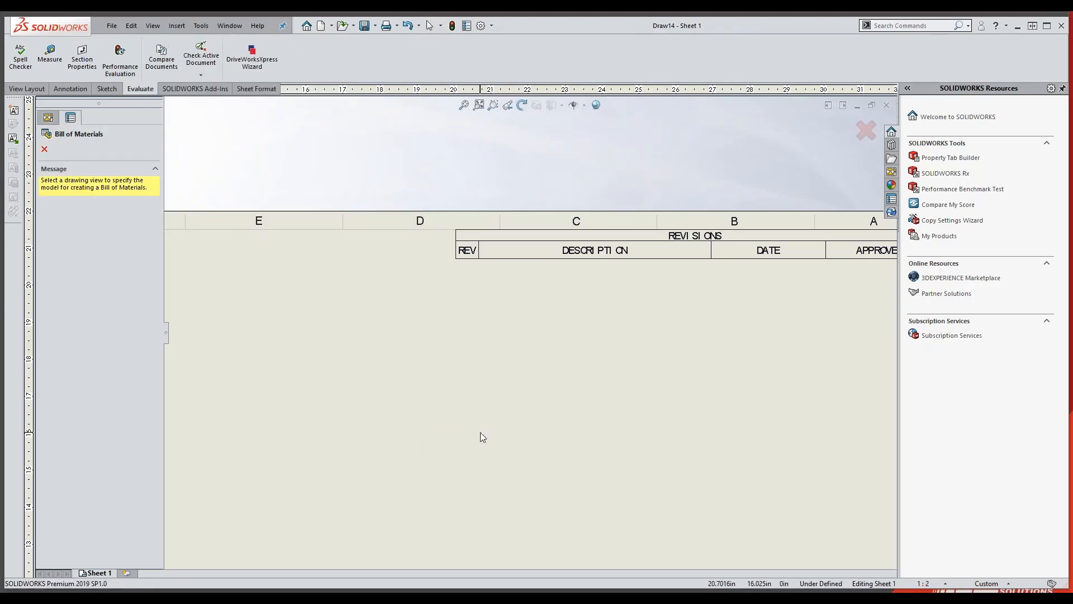
left_click(44, 149)
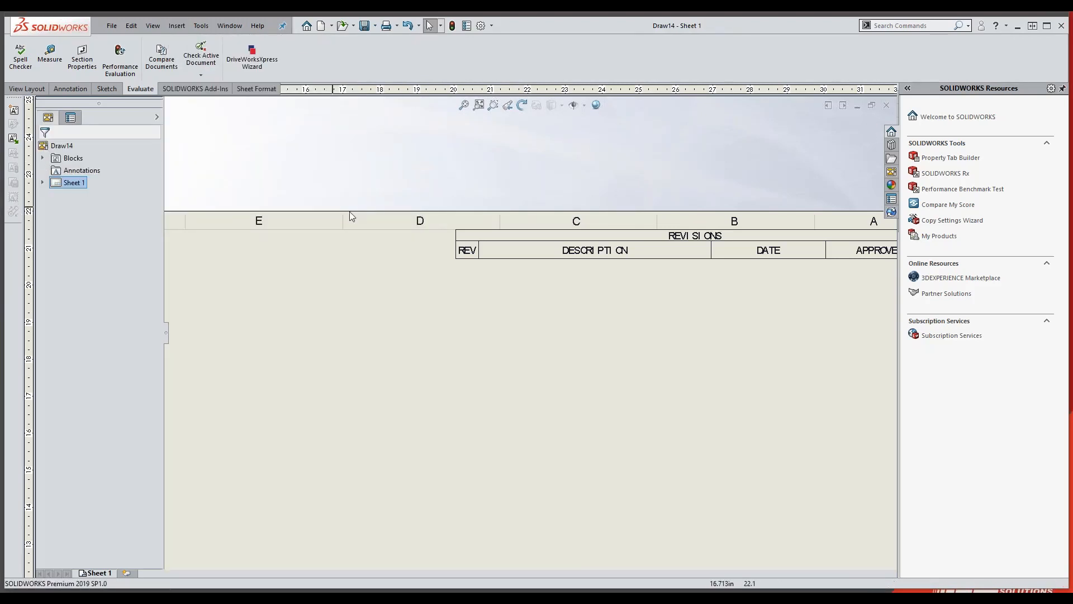
left_click(457, 241)
left_click(451, 225)
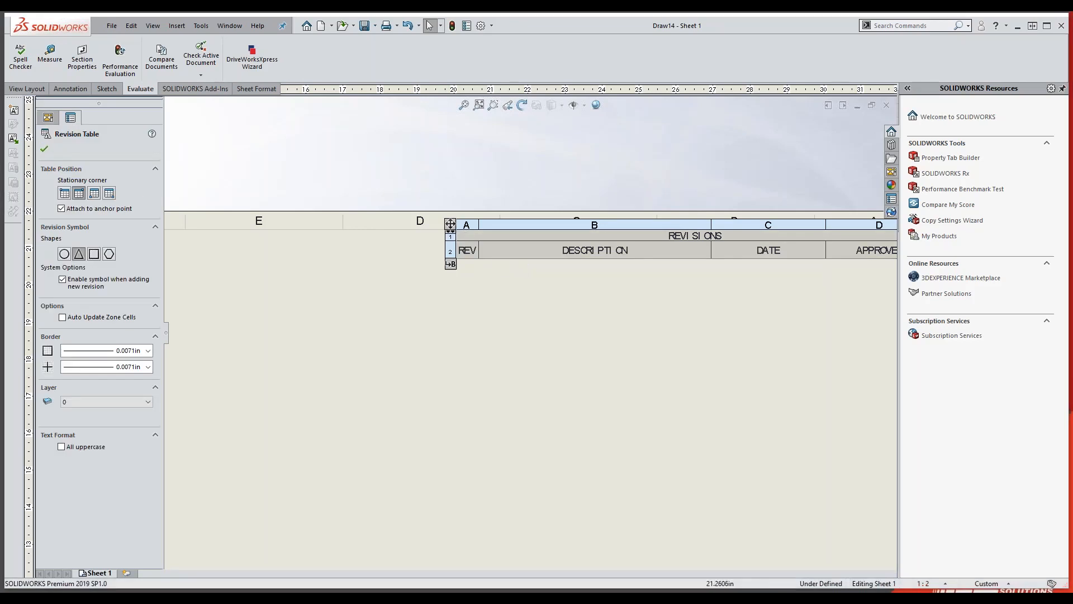
scroll(760, 279, "up", 3)
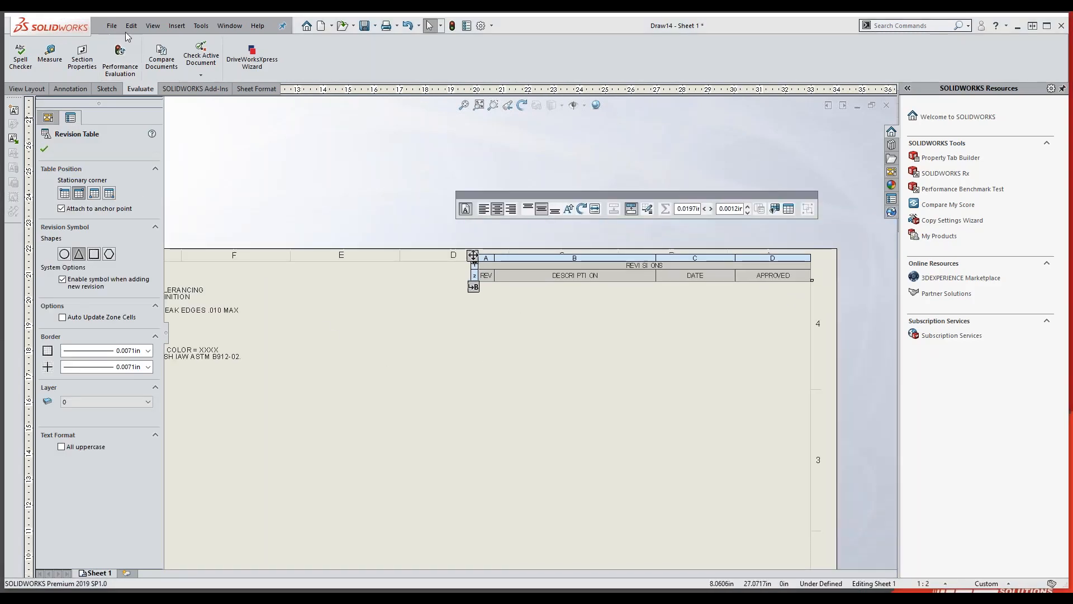
left_click(370, 295)
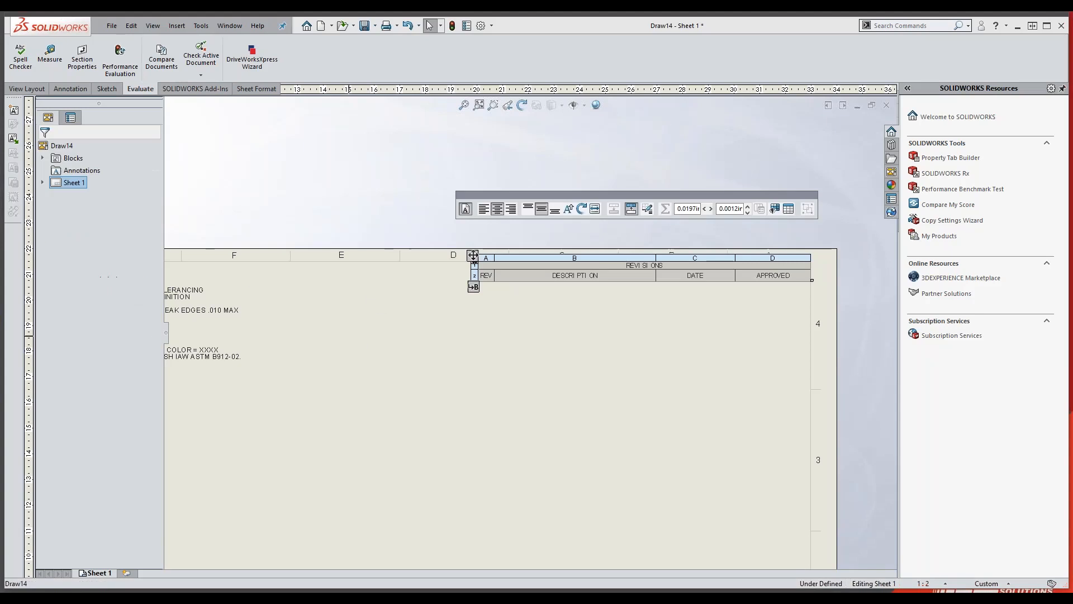
Examine the file location categories in the system options, including the BOM and revision table template folders, and close the options
left_click(481, 25)
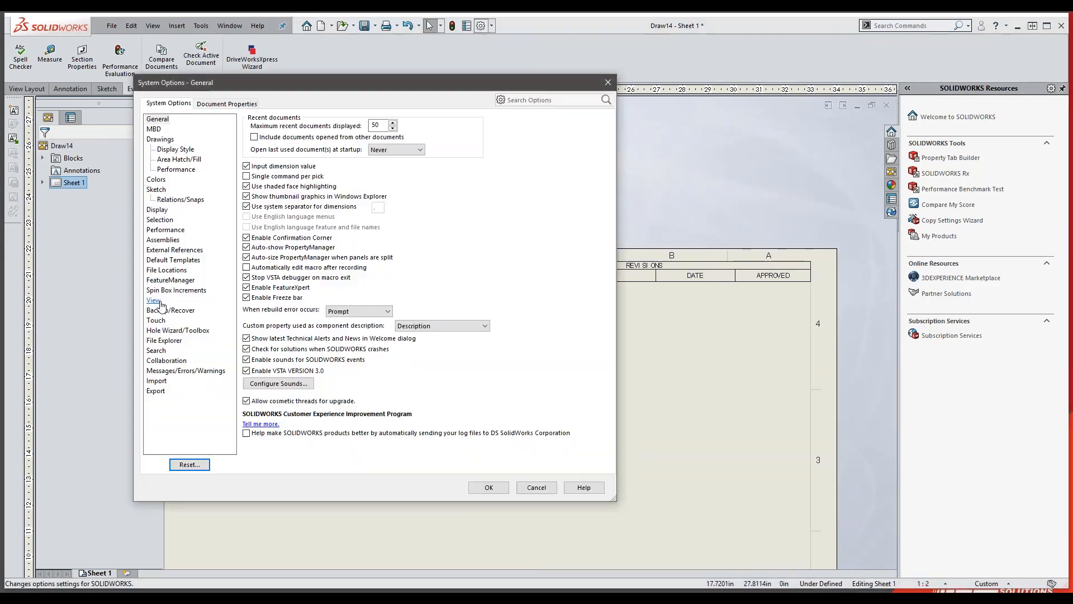
left_click(163, 271)
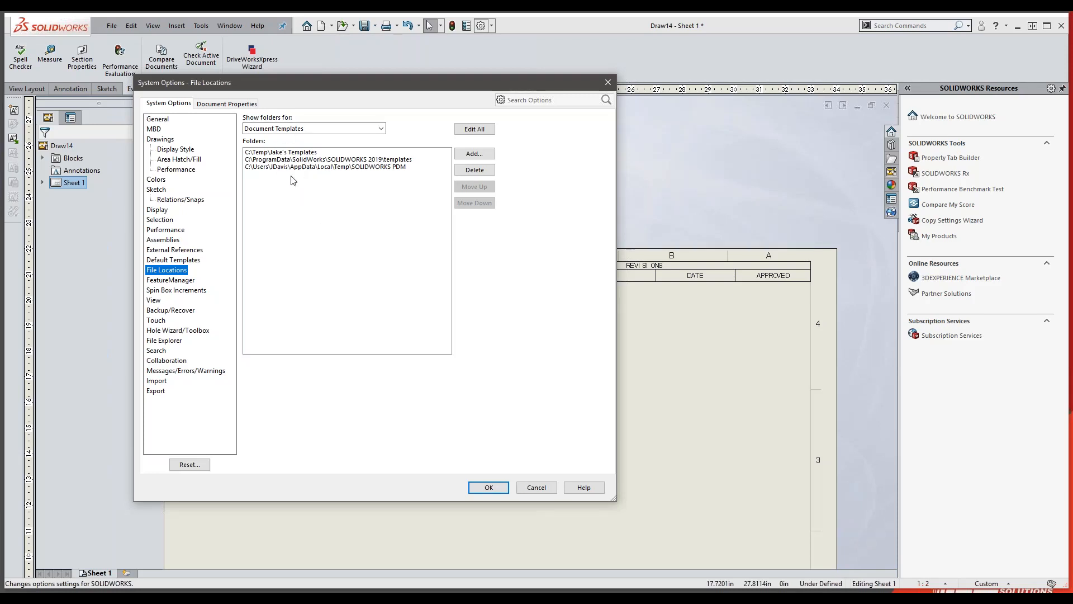
left_click(381, 129)
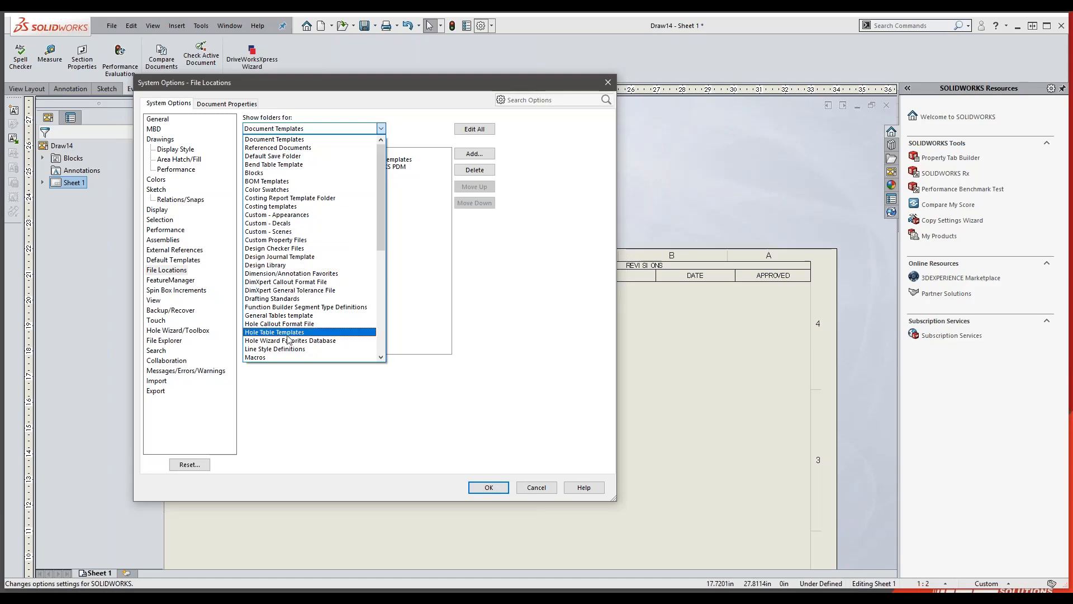
scroll(288, 332, "down", 4)
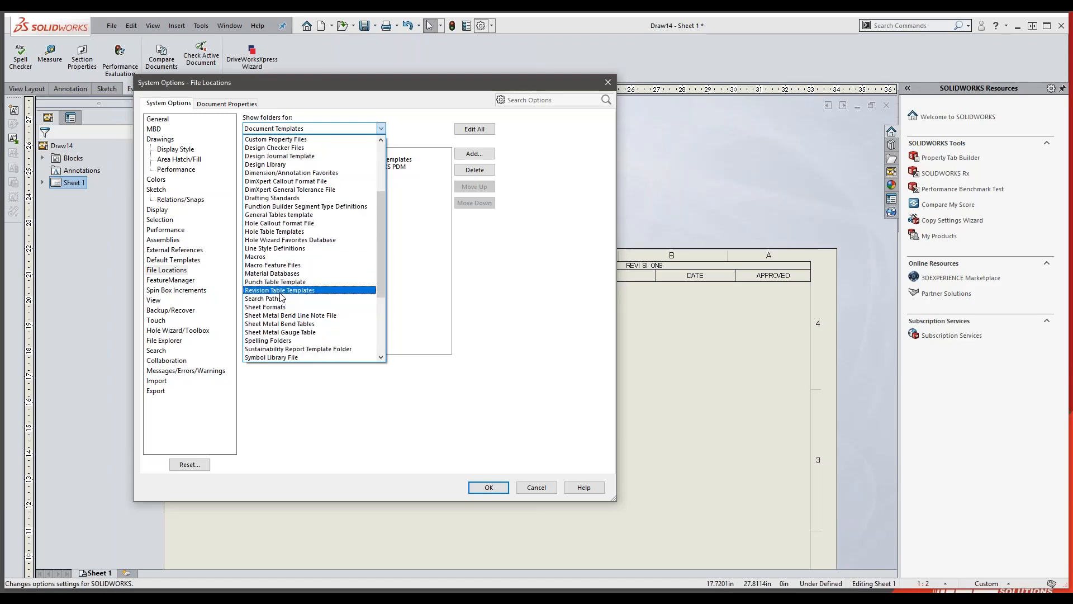
scroll(283, 295, "up", 4)
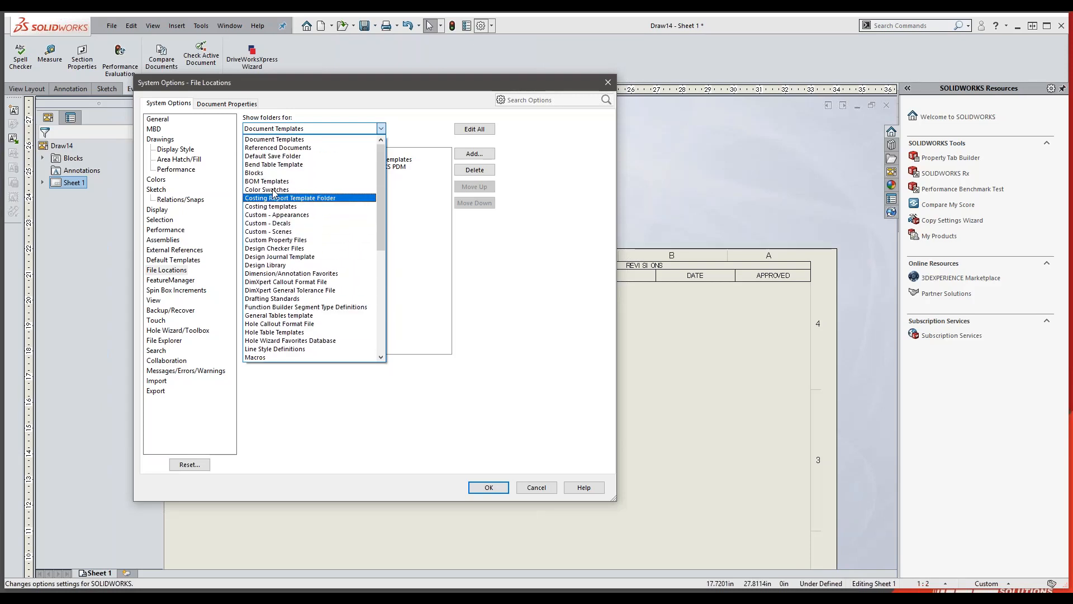
left_click(431, 277)
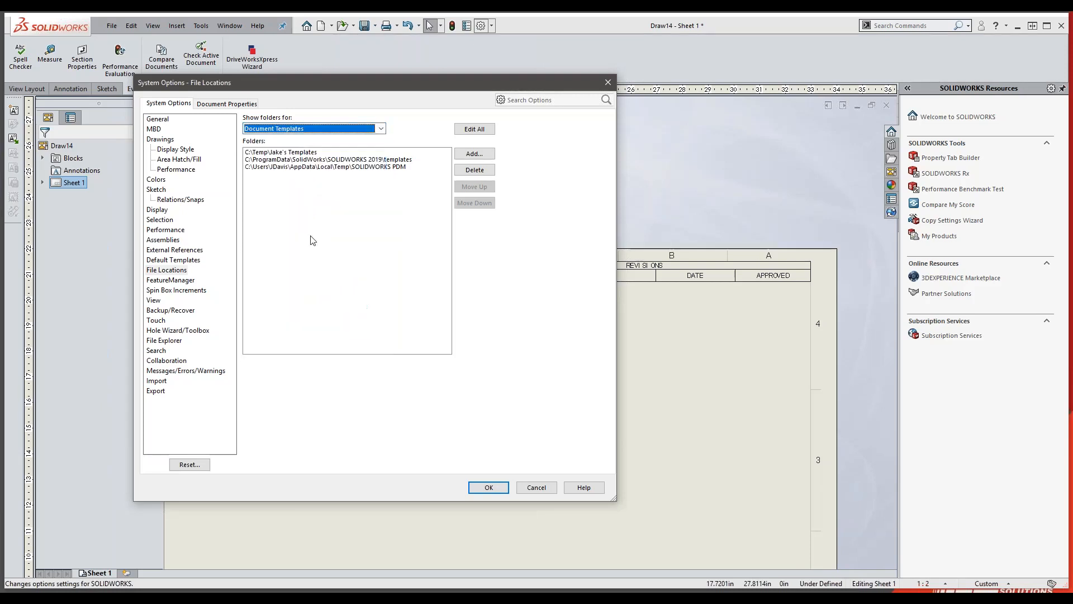
left_click(381, 131)
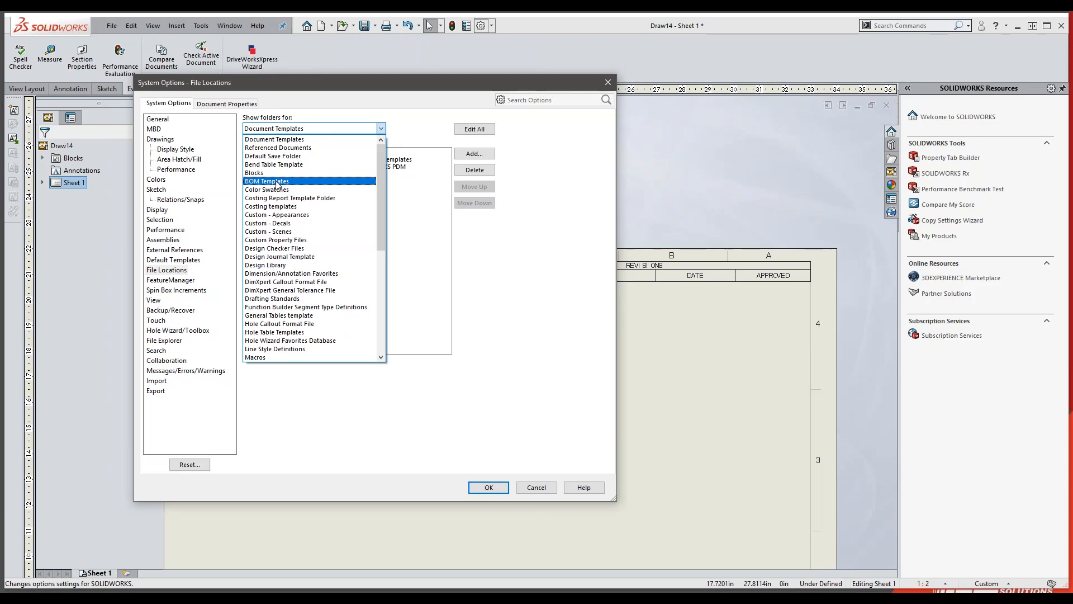
left_click(411, 255)
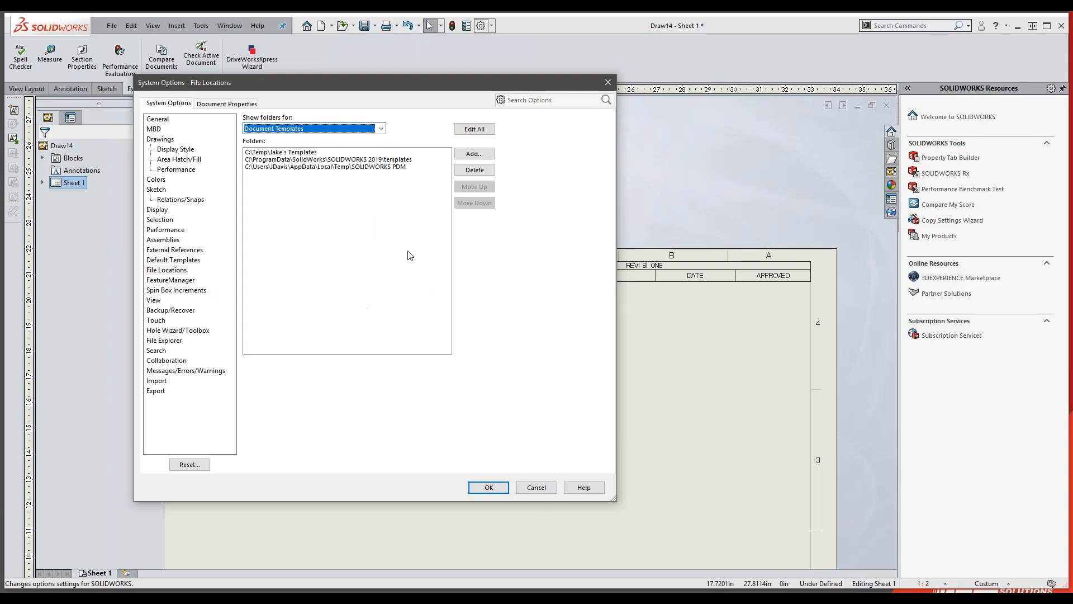
left_click(525, 485)
left_click(177, 26)
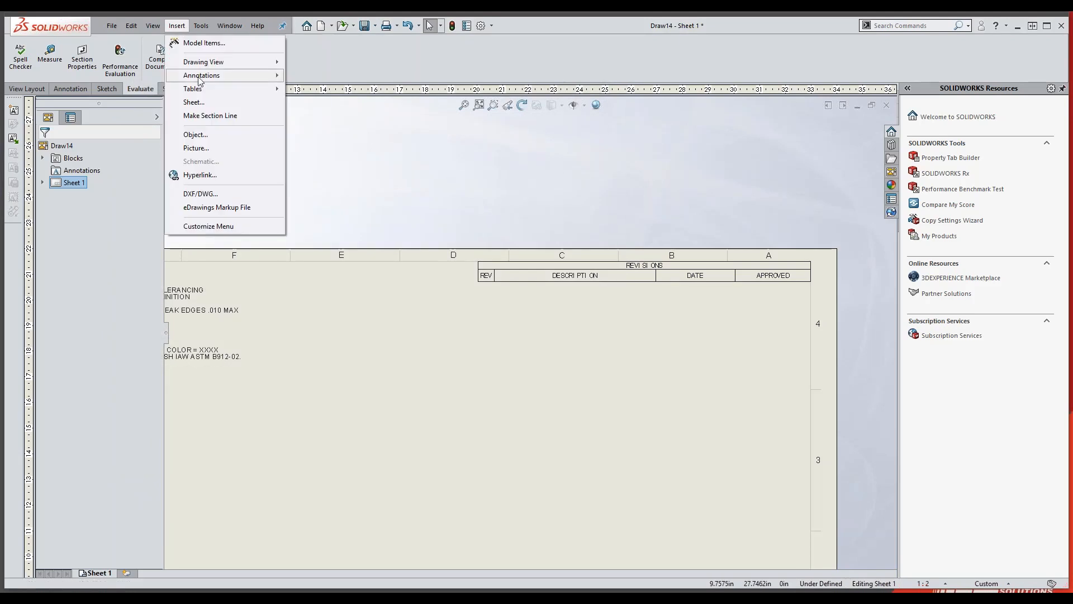
mouse_move(204, 88)
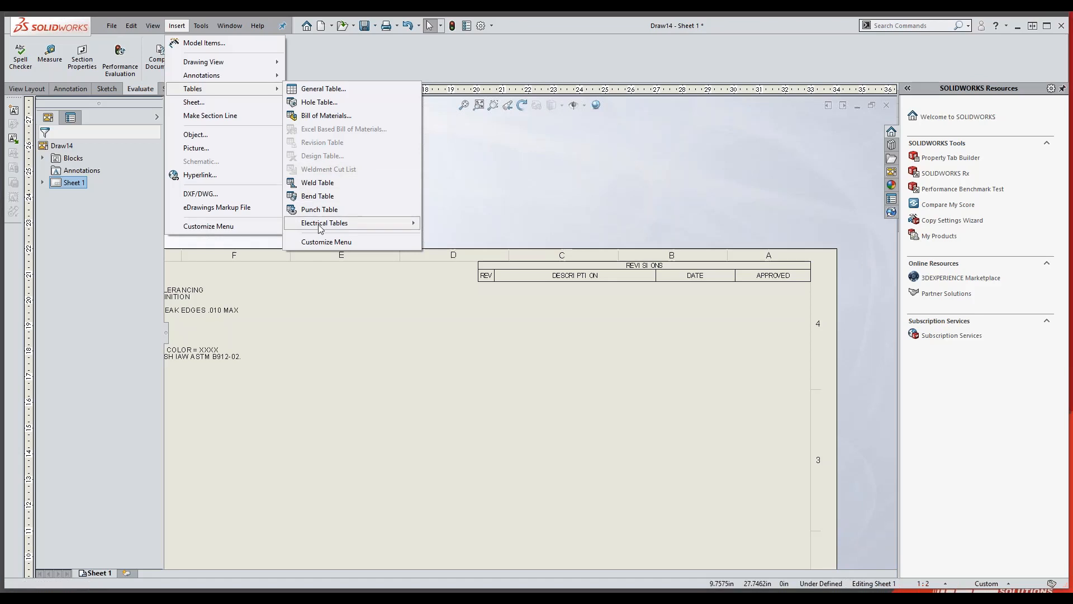
left_click(311, 451)
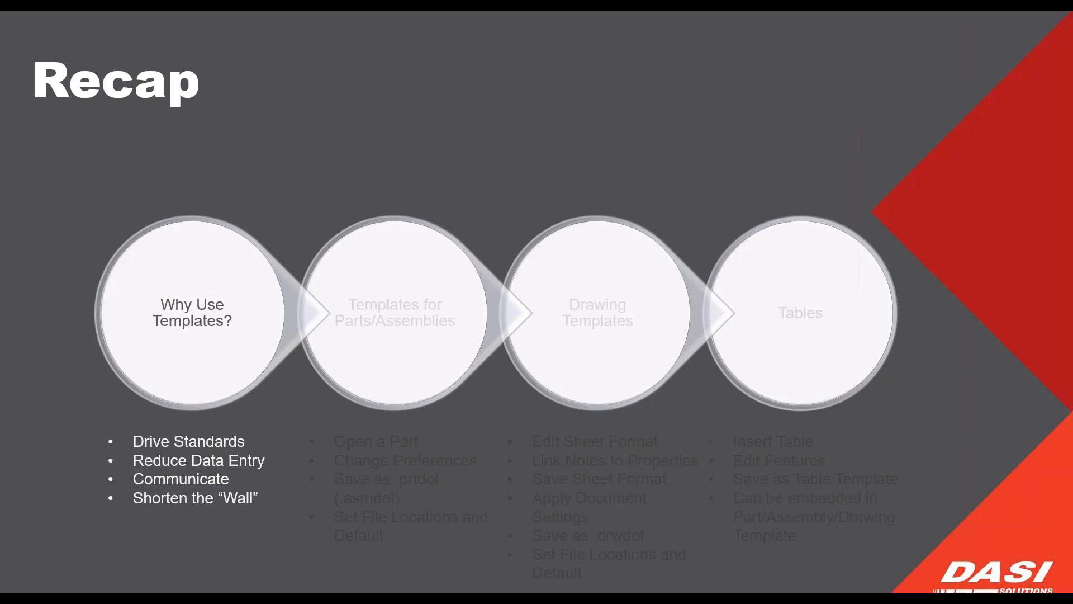
key("Right")
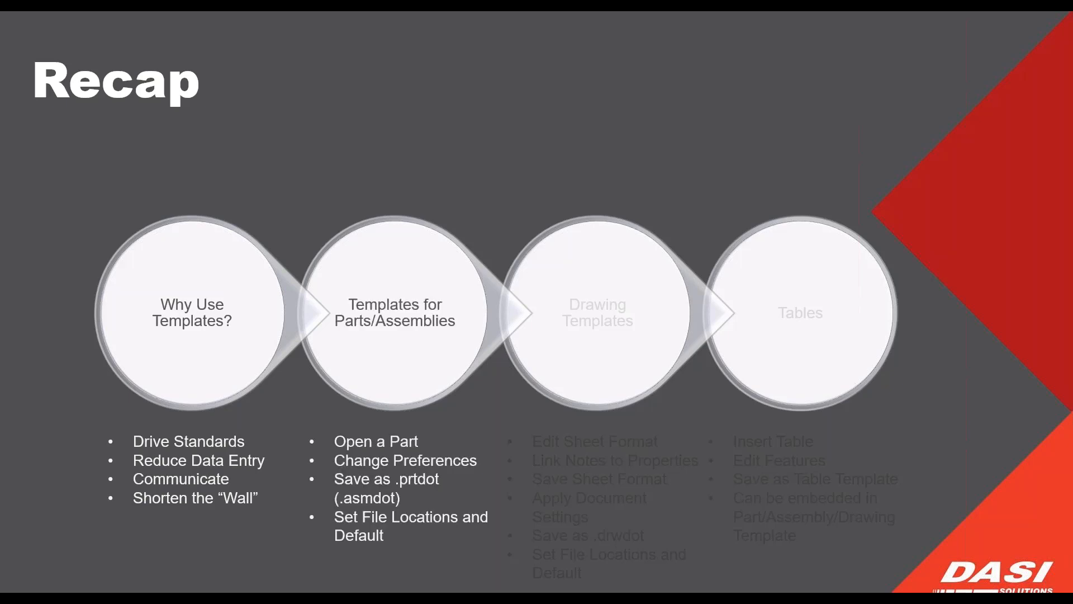
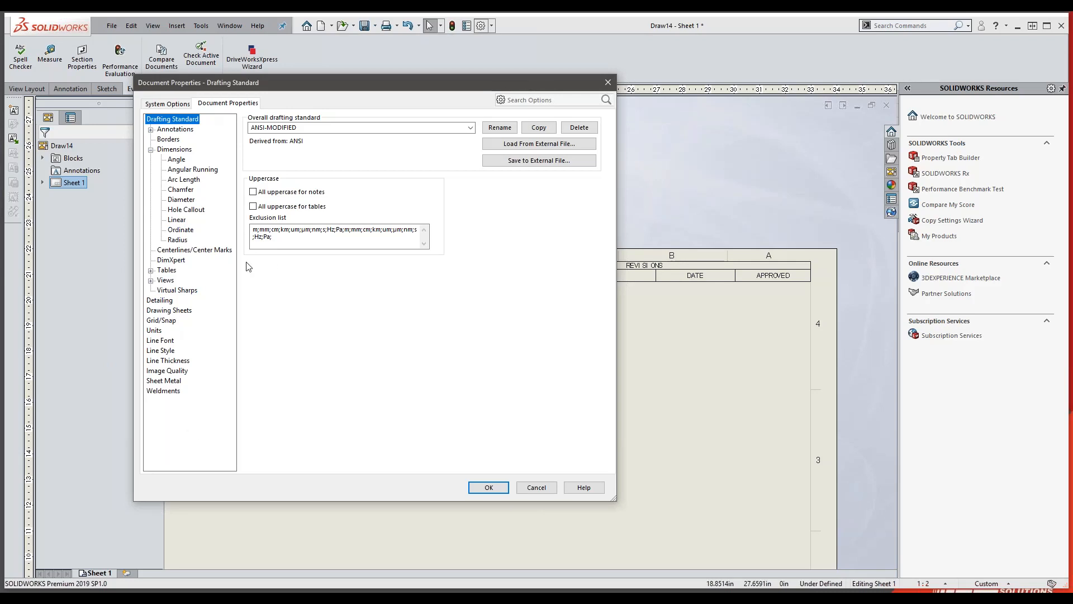
Review the general system options and close the dialog without applying changes
left_click(178, 103)
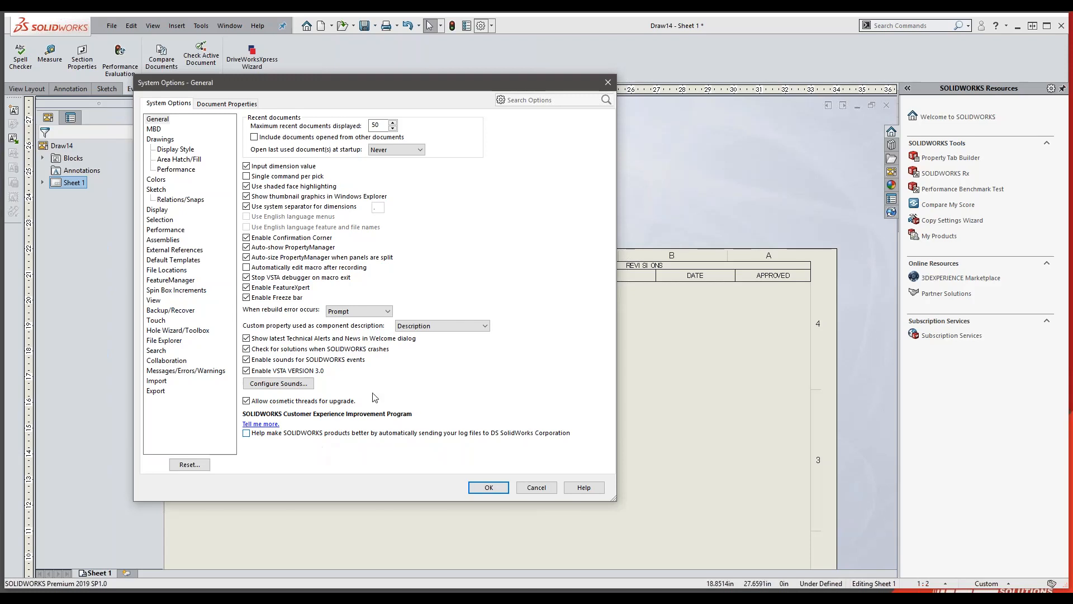
left_click_drag(499, 86, 519, 88)
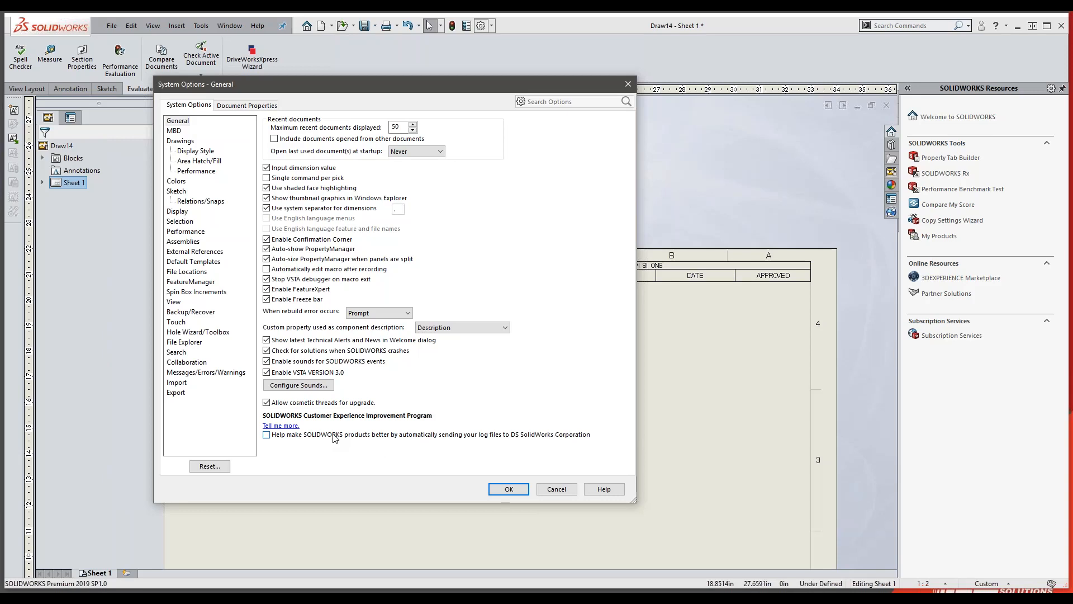
left_click(551, 496)
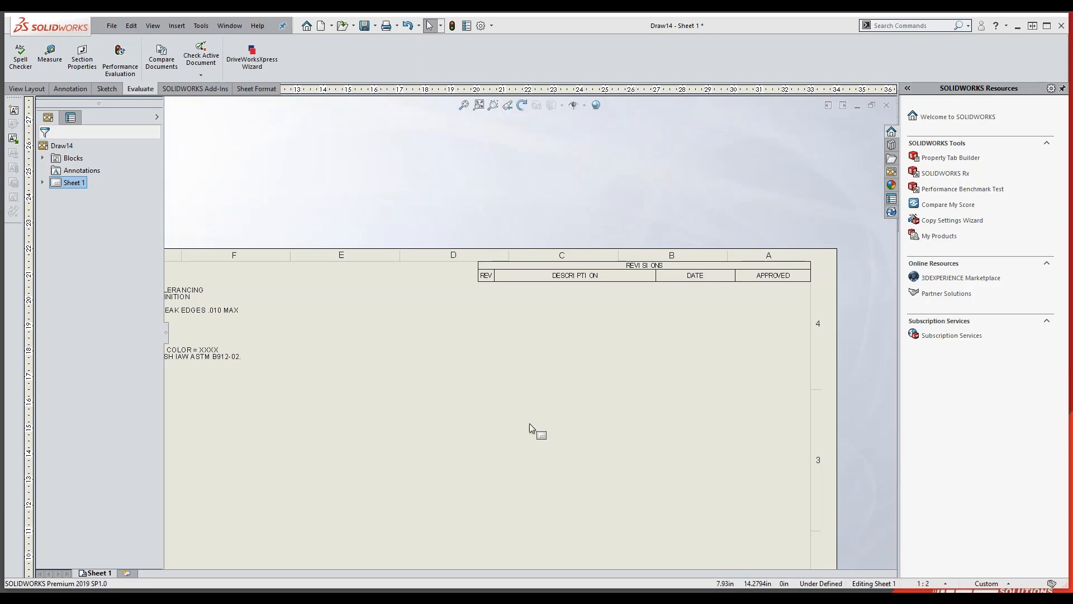
Open the sheet format of Sheet 1 for editing at the title block
scroll(529, 424, "up", 3)
scroll(597, 518, "down", 5)
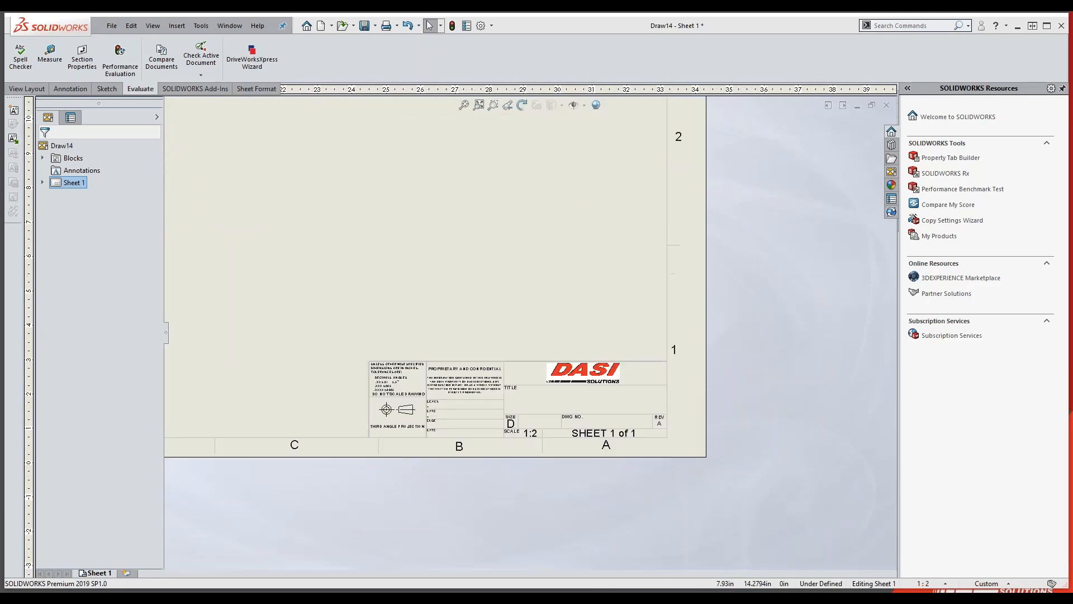
right_click(519, 296)
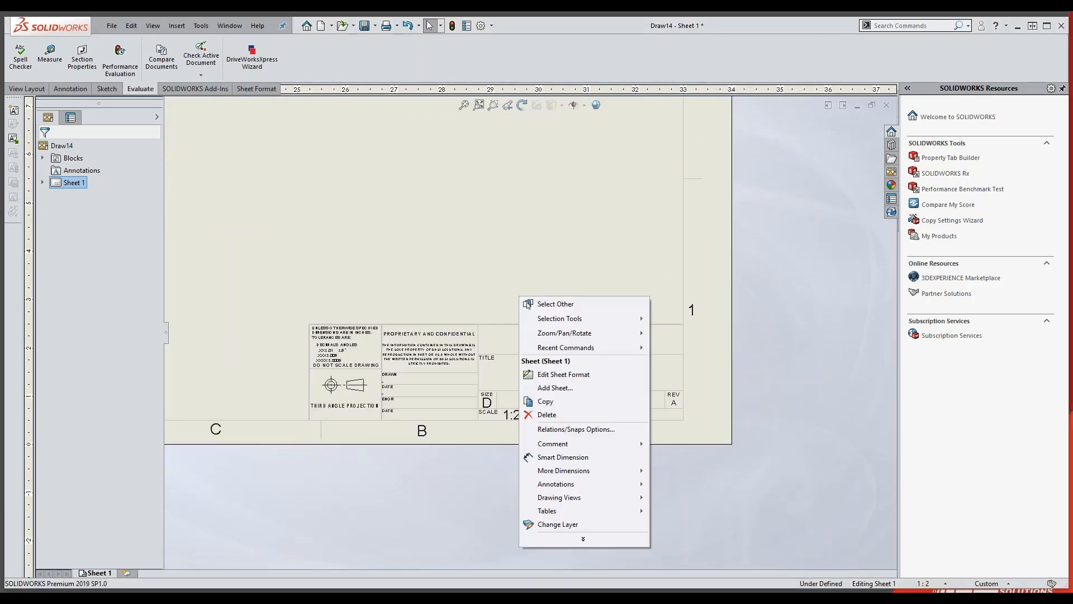
left_click(570, 376)
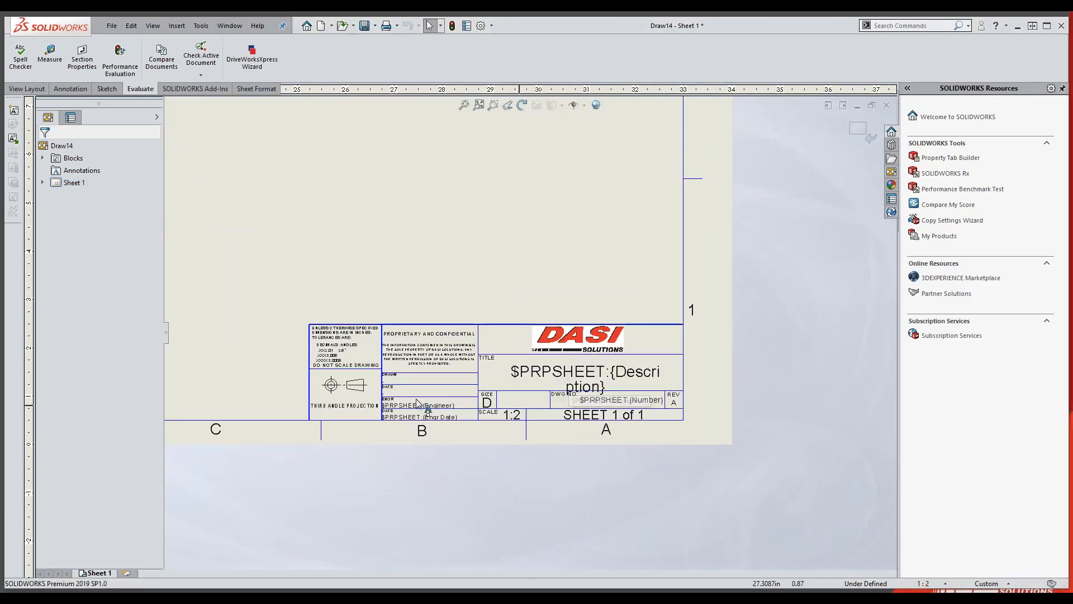
Select the proprietary note in the title block, check its Link to Property options for "Model found here", and cancel without linking a property
scroll(491, 392, "down", 1)
scroll(492, 388, "down", 1)
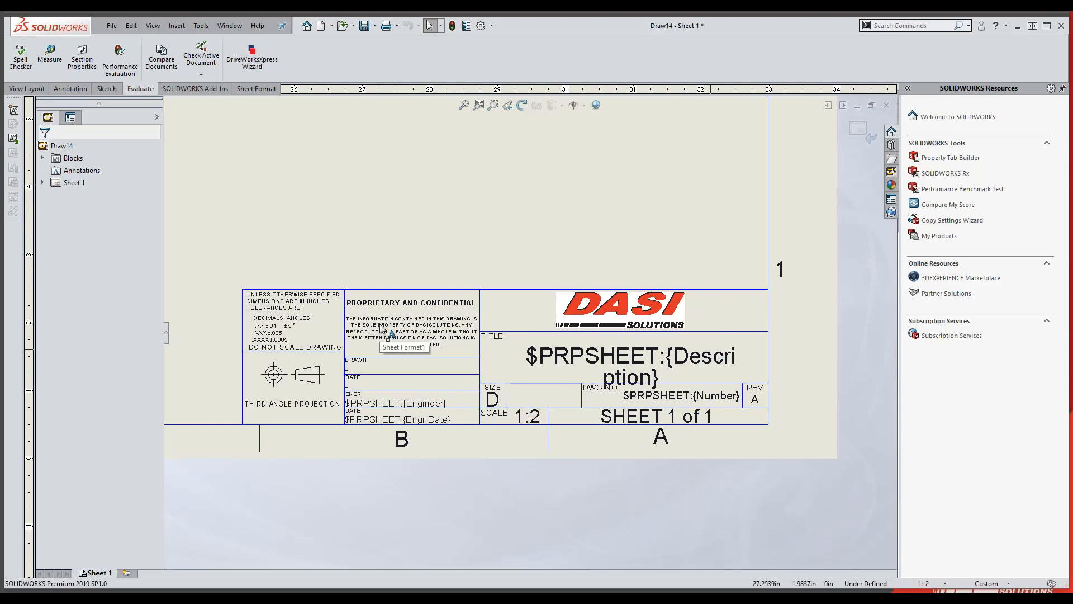
left_click(423, 342)
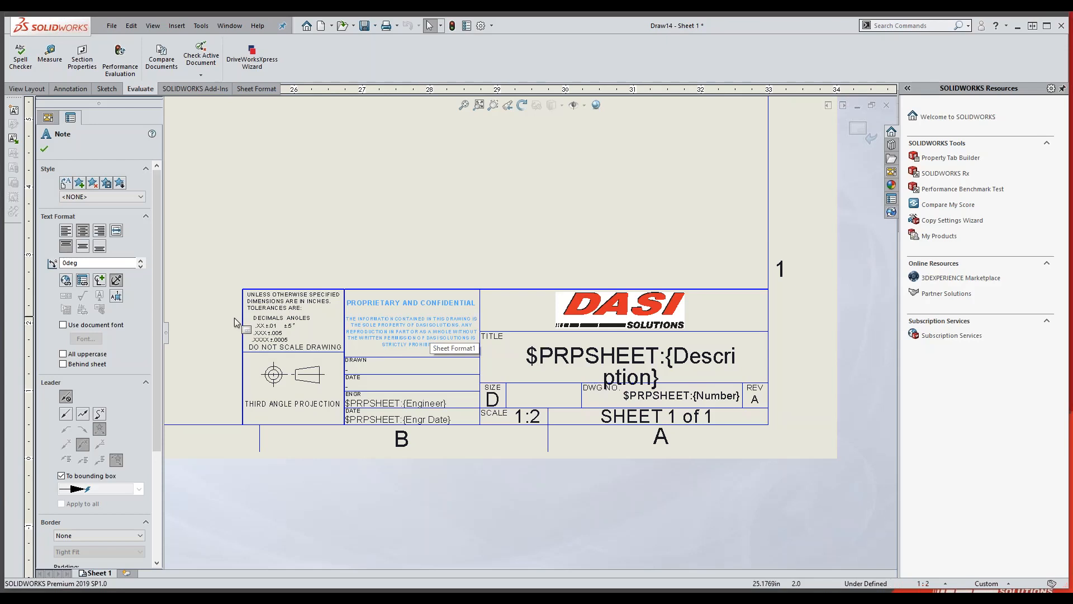
left_click(82, 281)
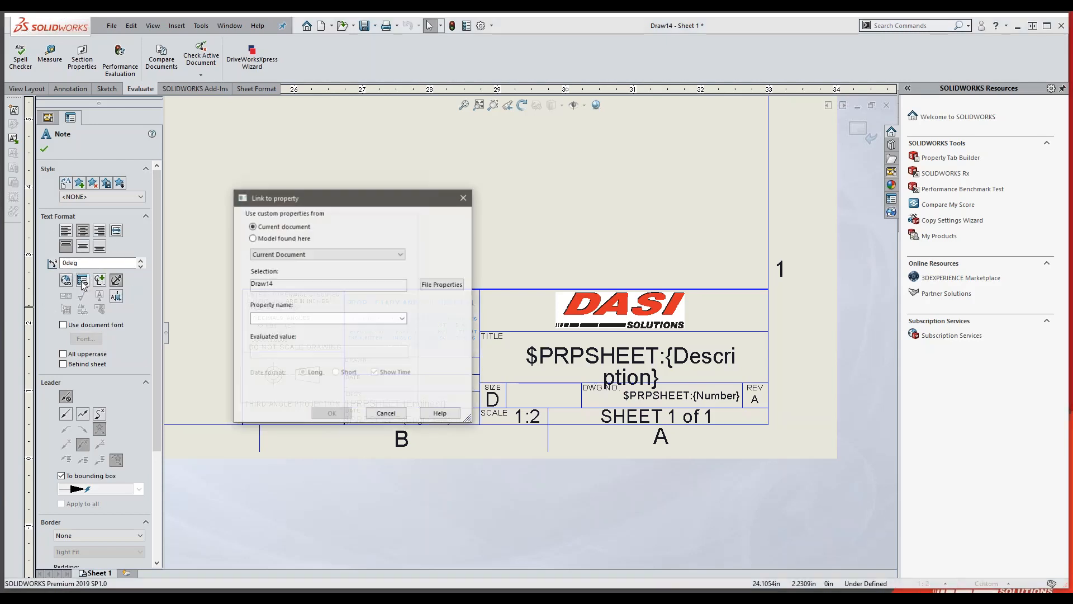
left_click(279, 240)
left_click(274, 255)
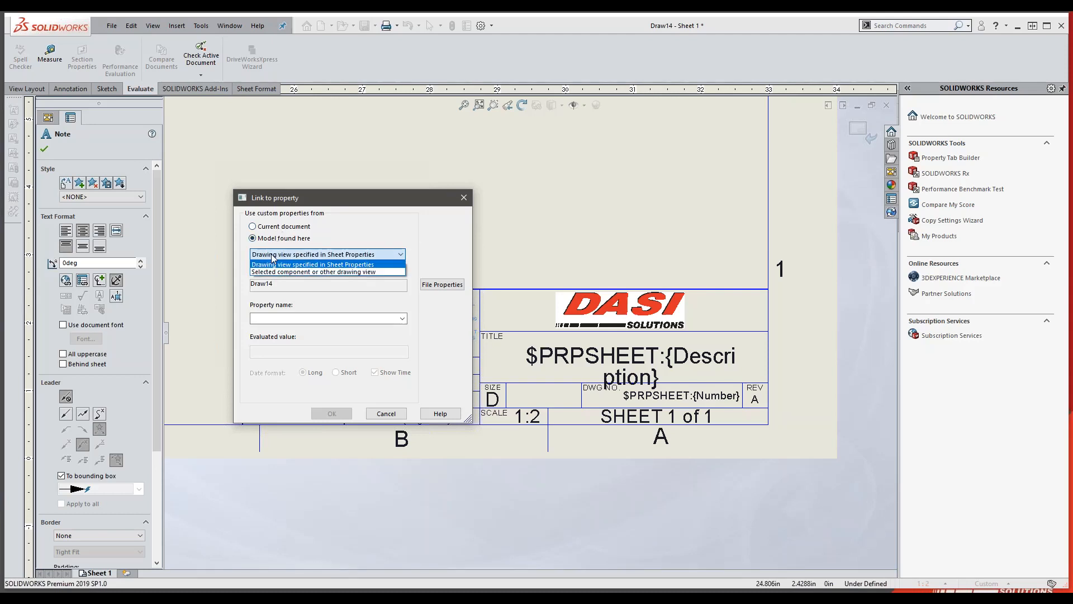
left_click(390, 234)
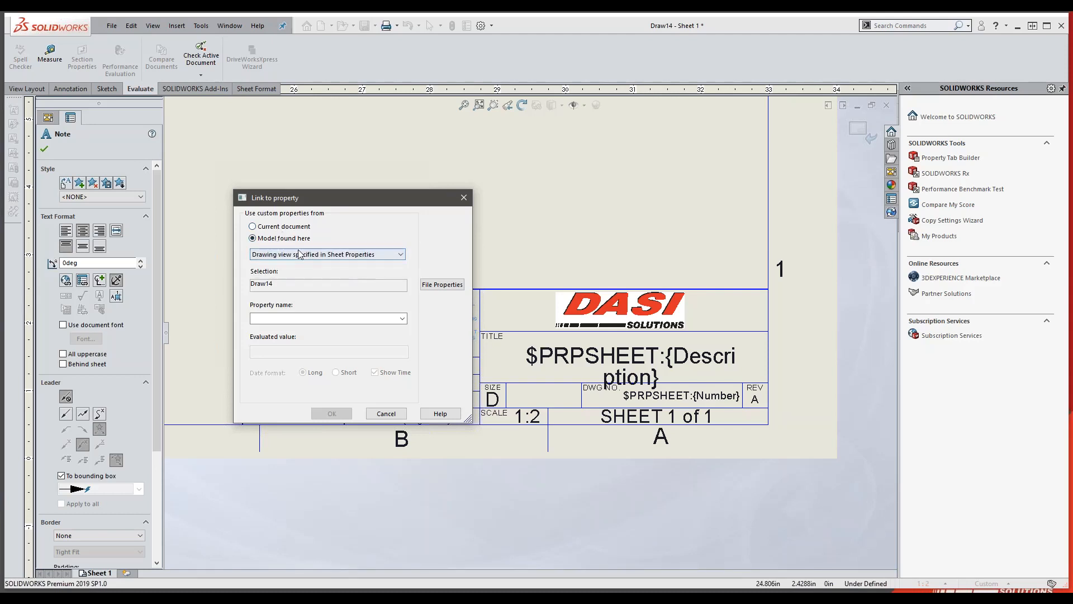
left_click(295, 318)
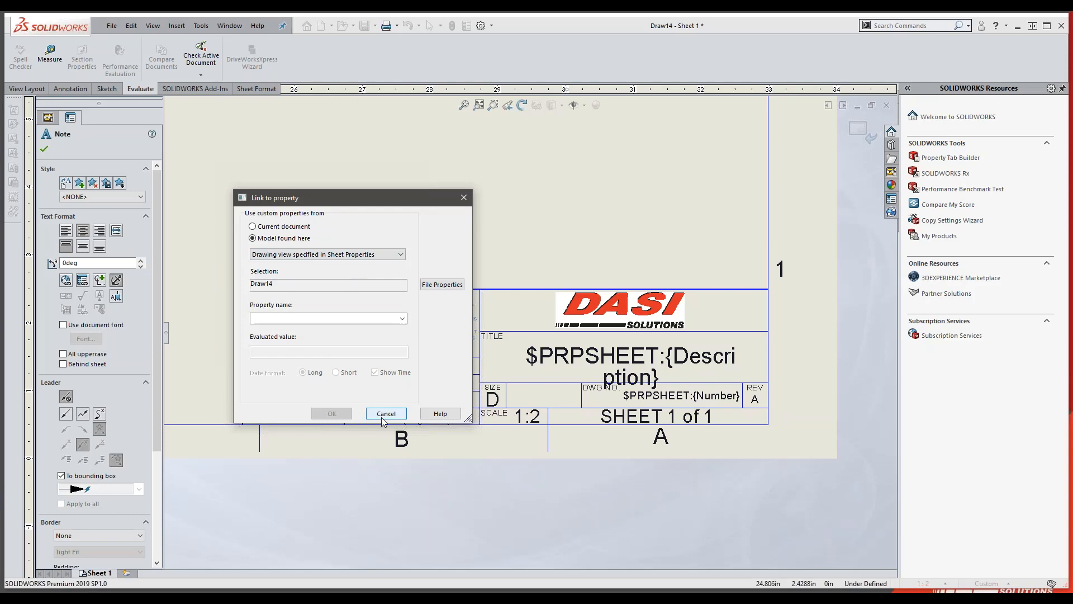
left_click(381, 416)
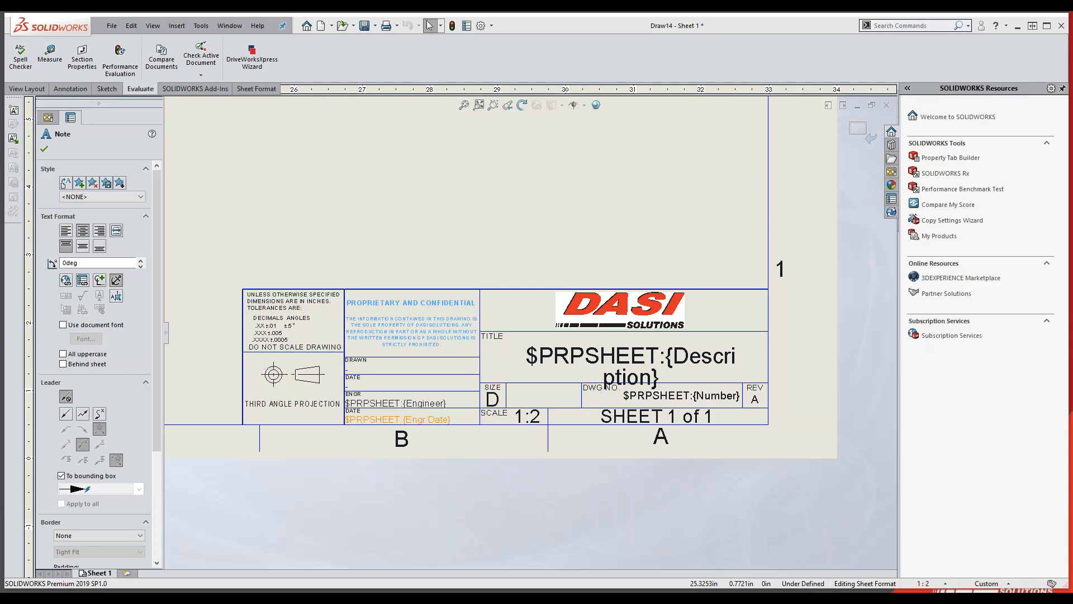
Deselect the title block note, leave the sheet format and return to editing the sheet
right_click(467, 216)
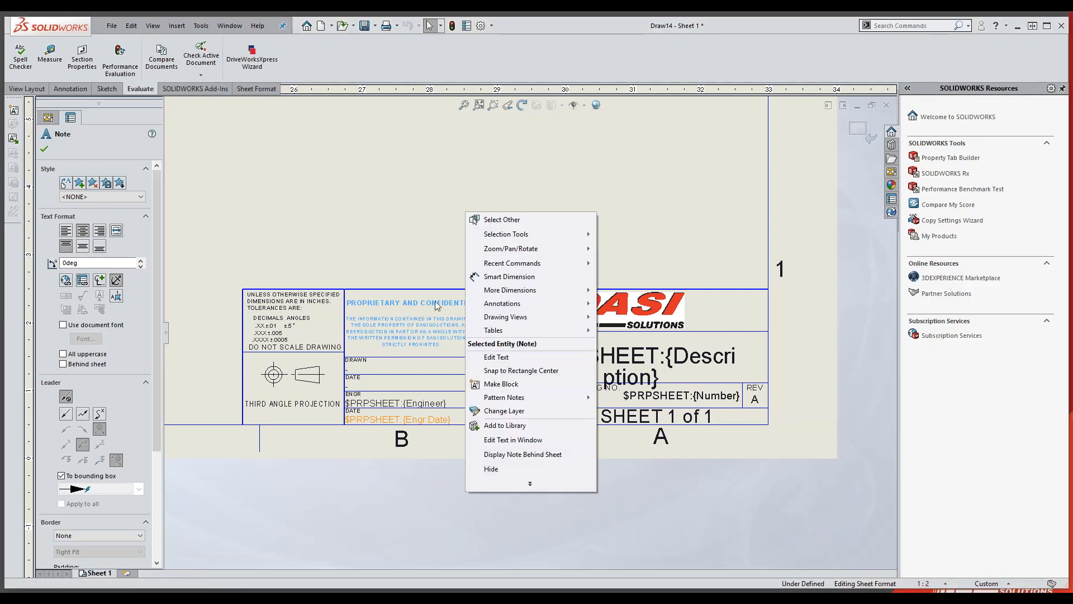
left_click(495, 369)
right_click(429, 195)
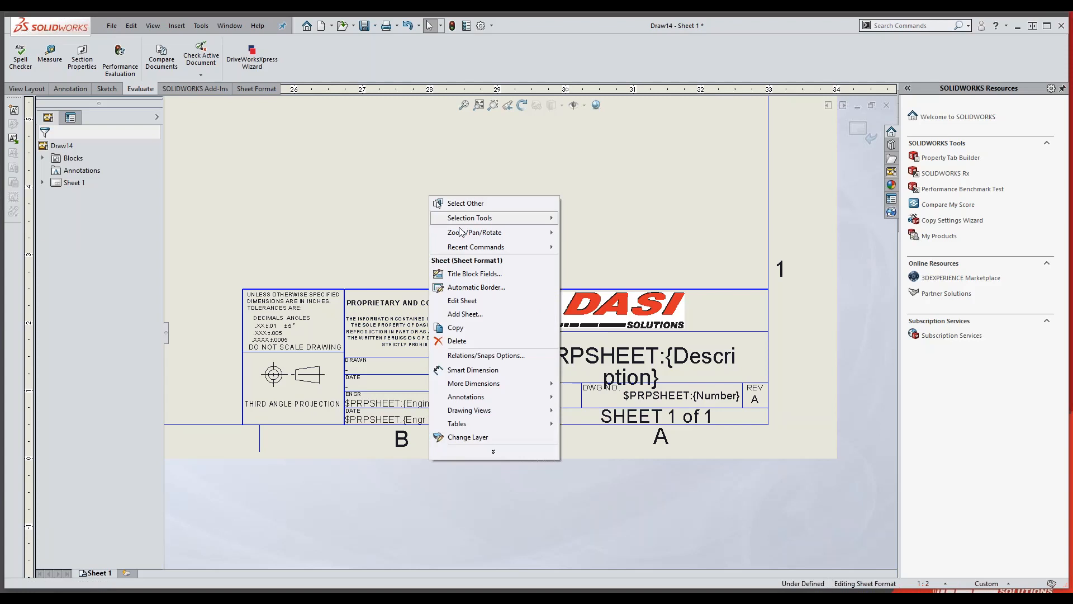
left_click(467, 302)
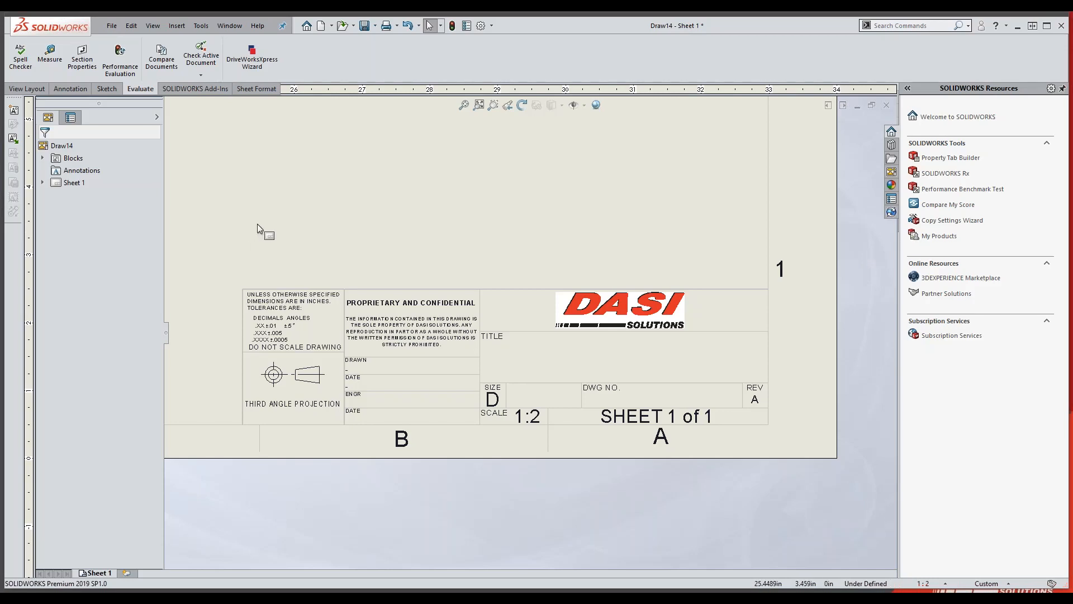
Open the sheet format for editing at the general notes in the upper corner of the sheet
scroll(257, 223, "up", 8)
scroll(257, 224, "up", 2)
scroll(423, 305, "down", 10)
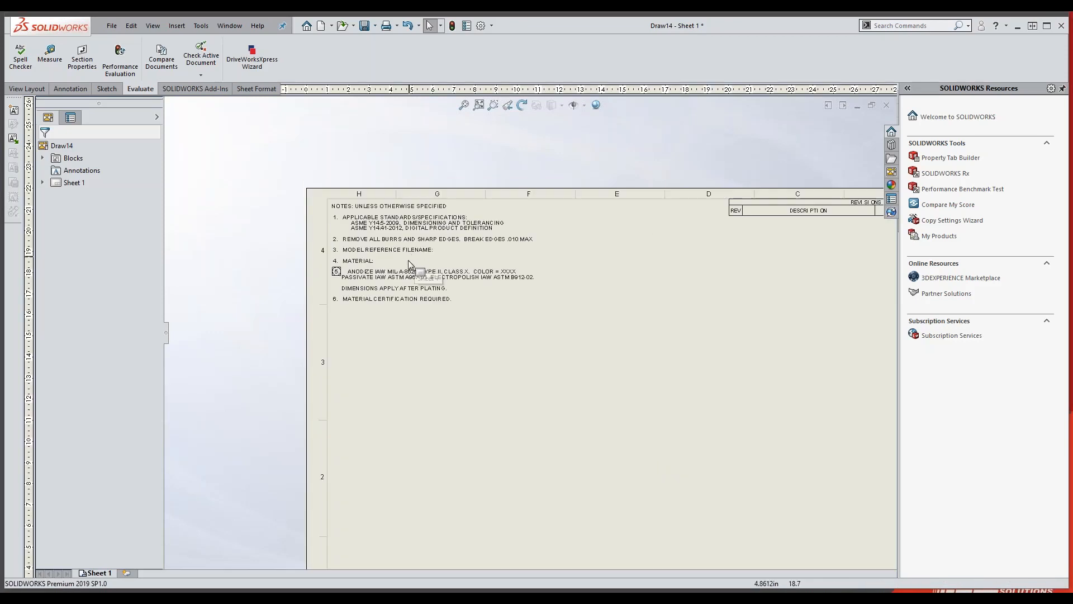
scroll(424, 305, "down", 3)
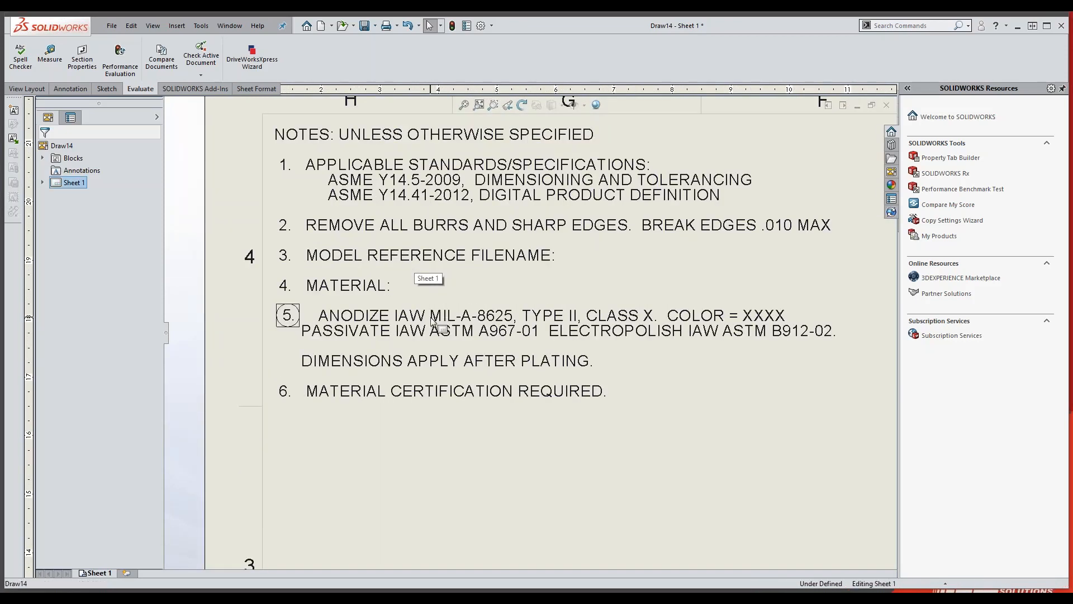
right_click(433, 323)
left_click(472, 396)
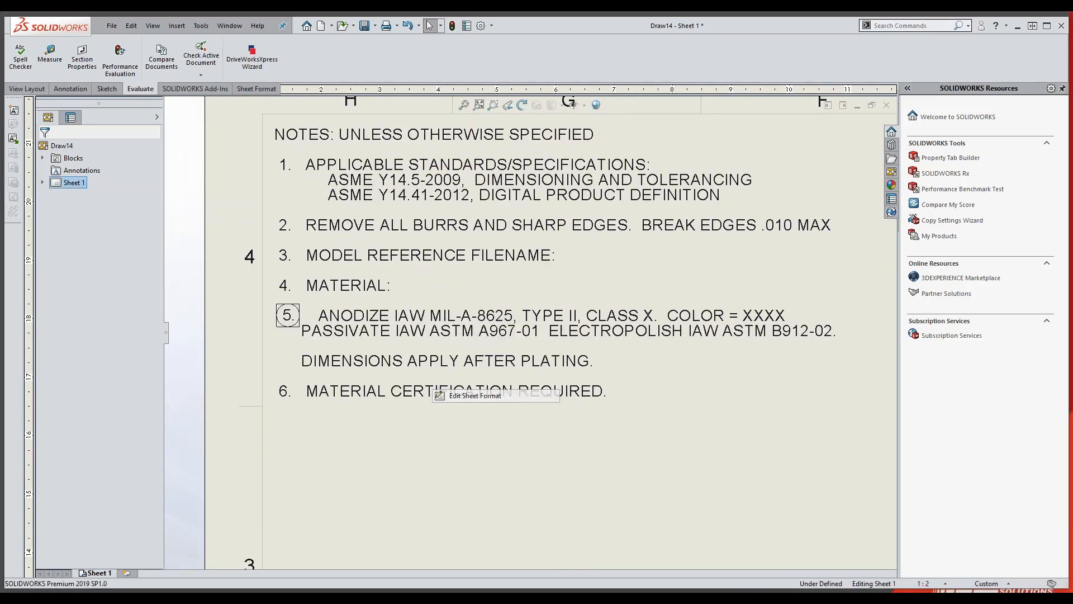
Open the general notes text for editing, check the Link to Property dialog after the plating line, and cancel and leave the note
left_click(471, 366)
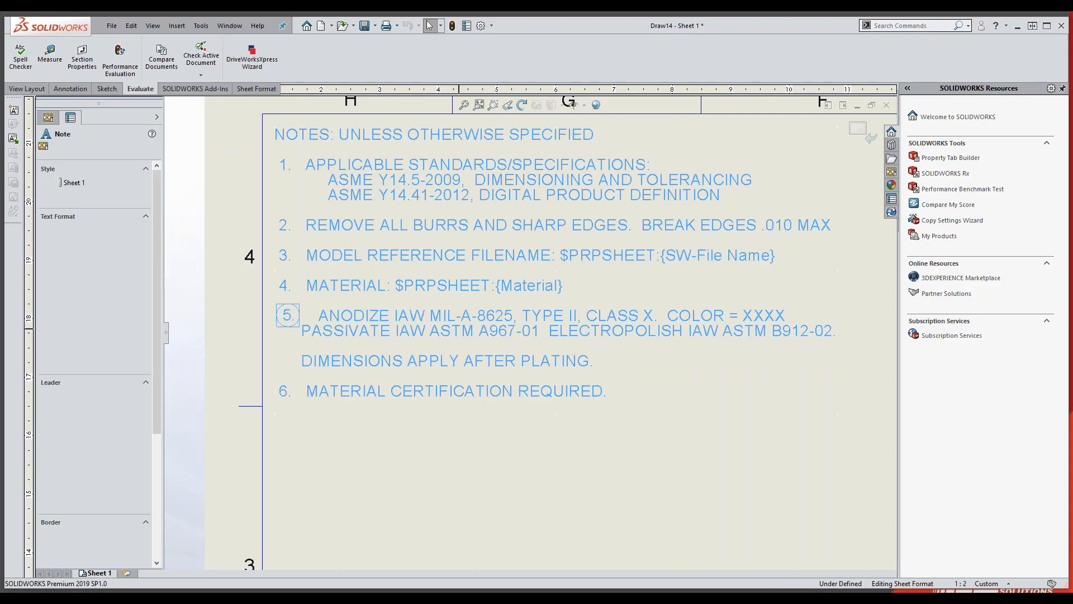
left_click(378, 468)
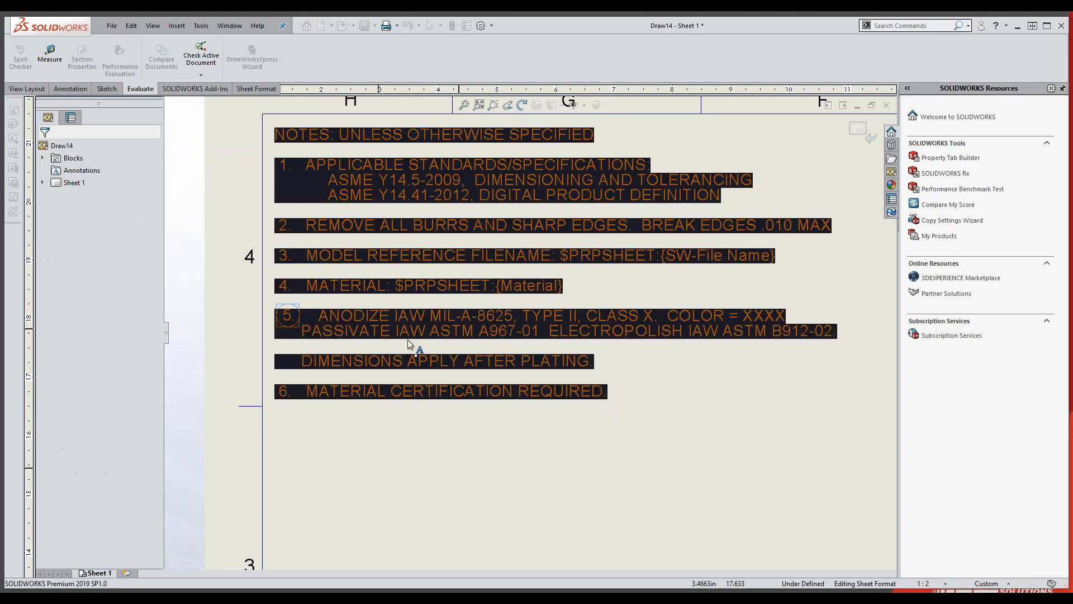
left_click(419, 330)
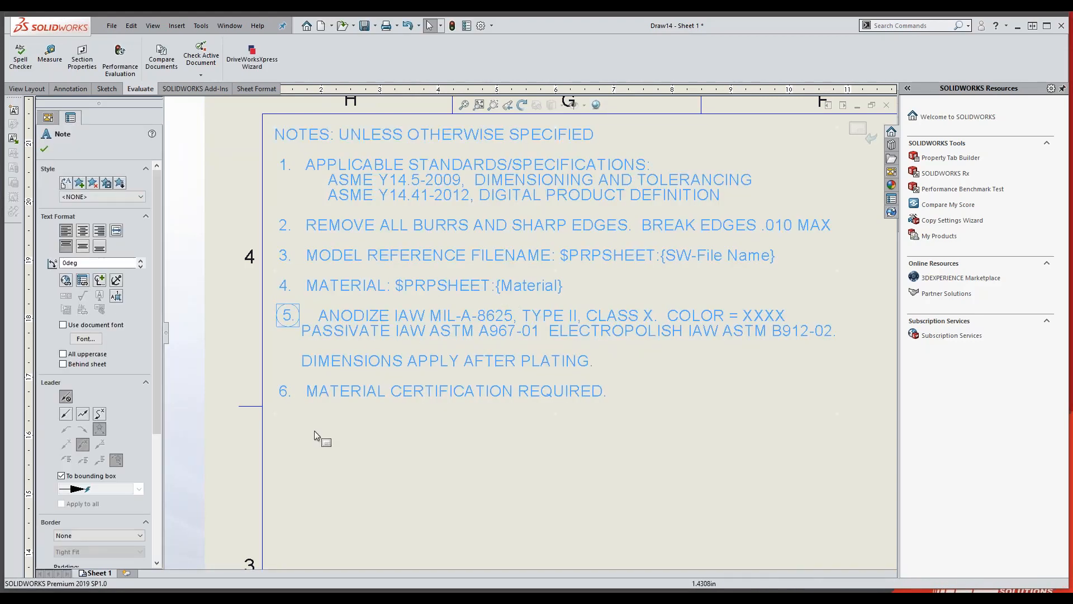
double_click(469, 367)
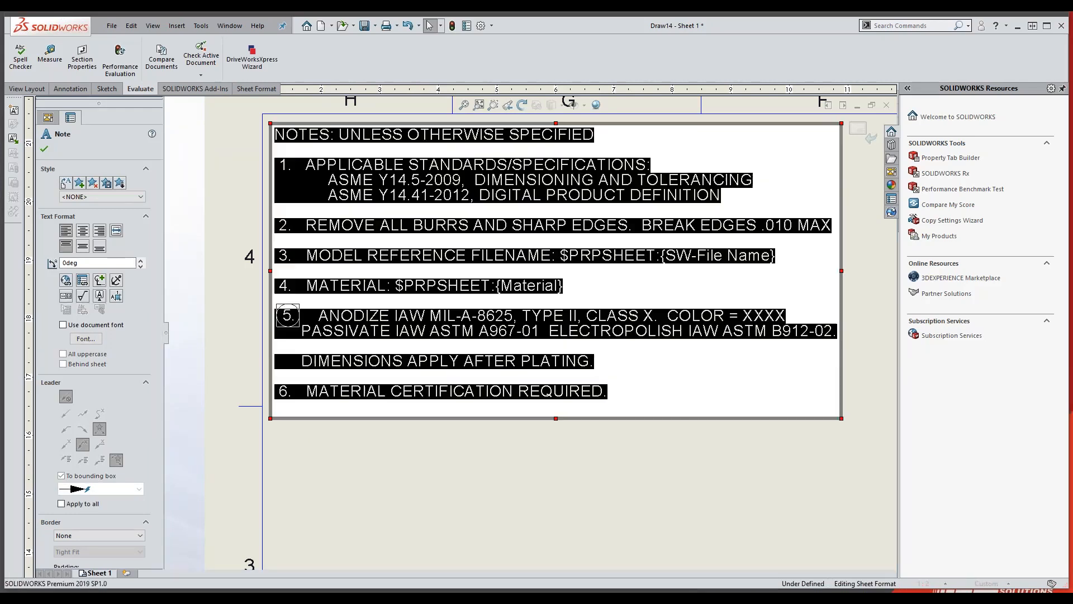
left_click(615, 368)
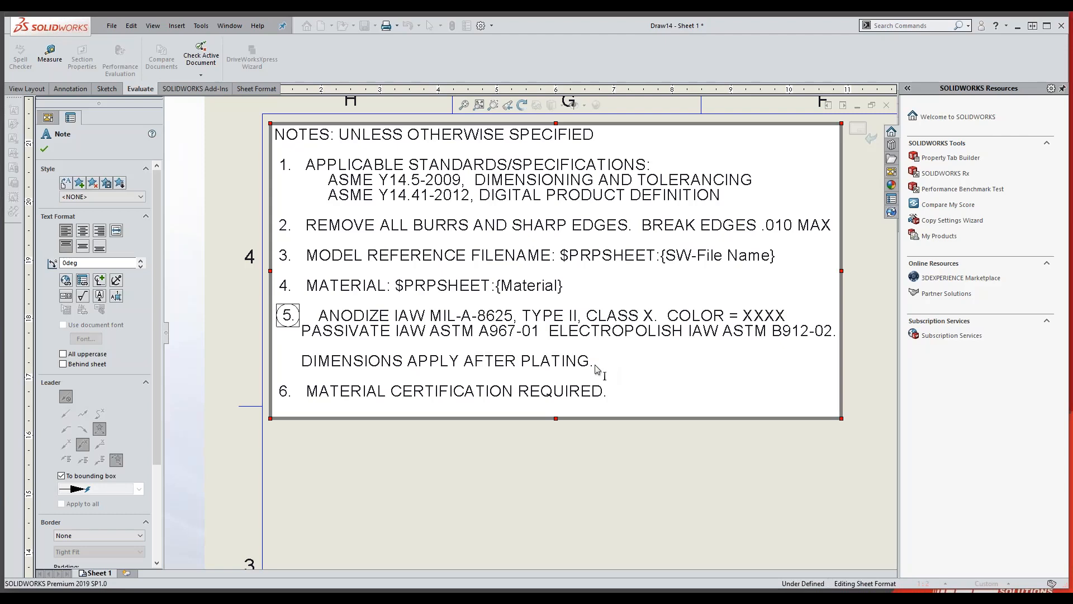
left_click(99, 294)
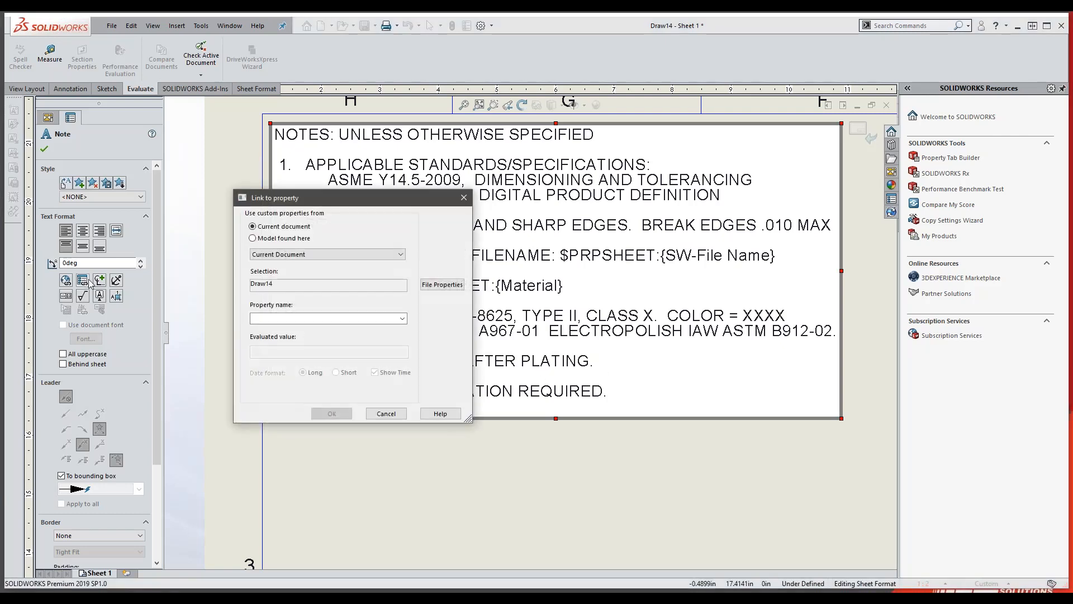
left_click(386, 414)
left_click(398, 490)
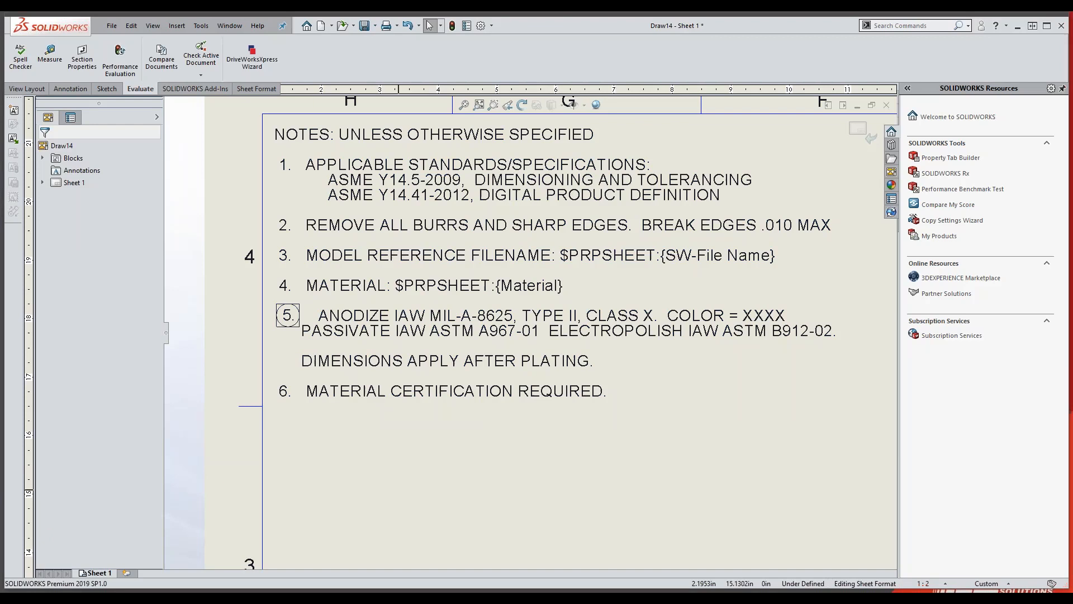